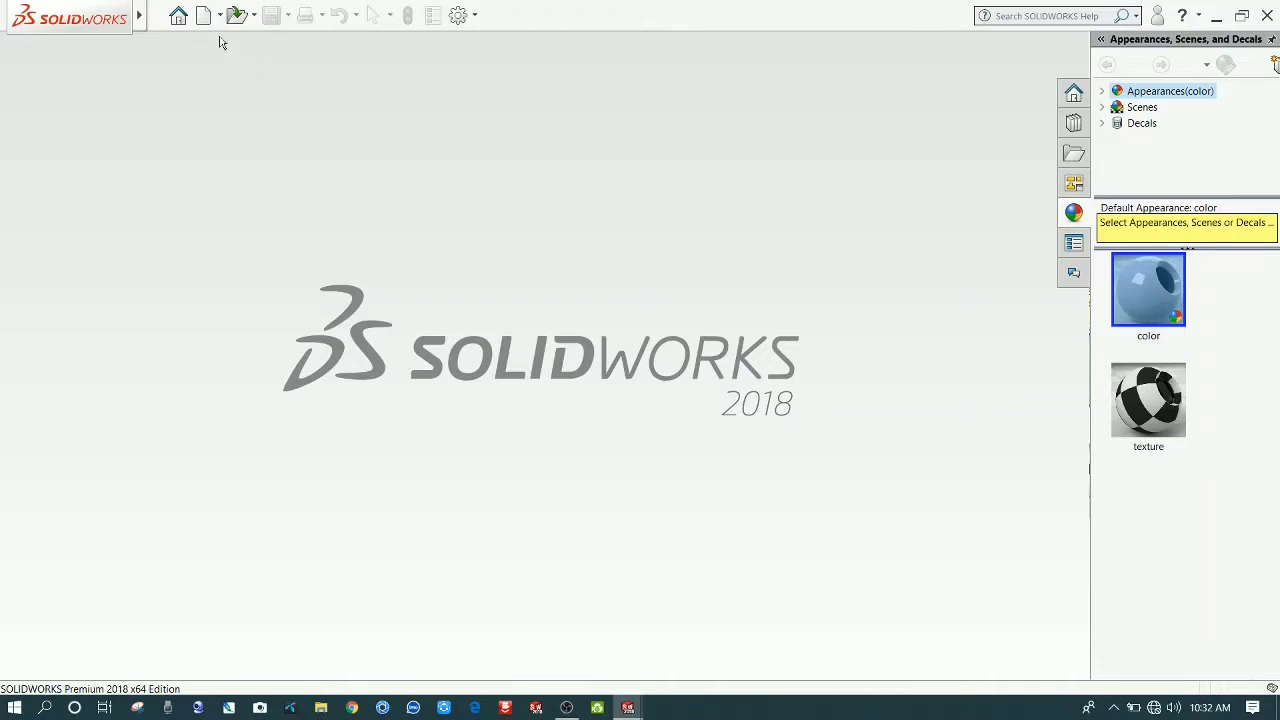
Step: Create a new part document and start a sketch on the Front Plane
click(205, 16)
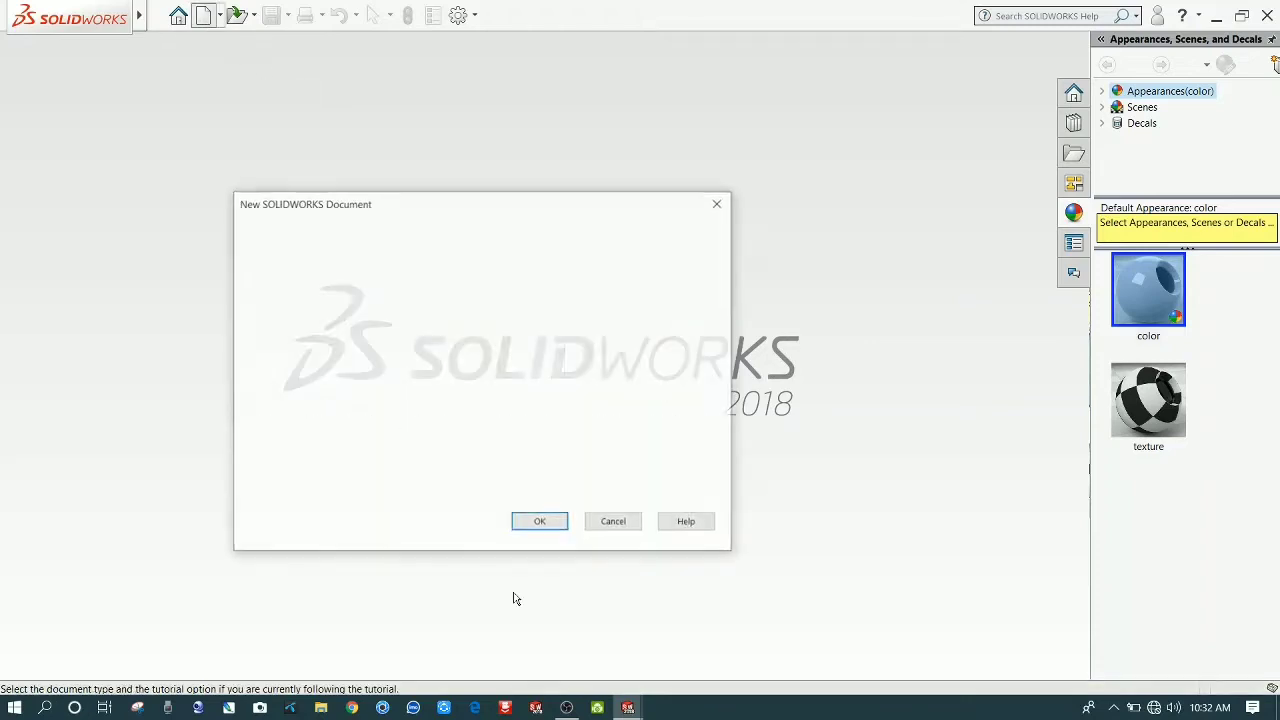
click(541, 524)
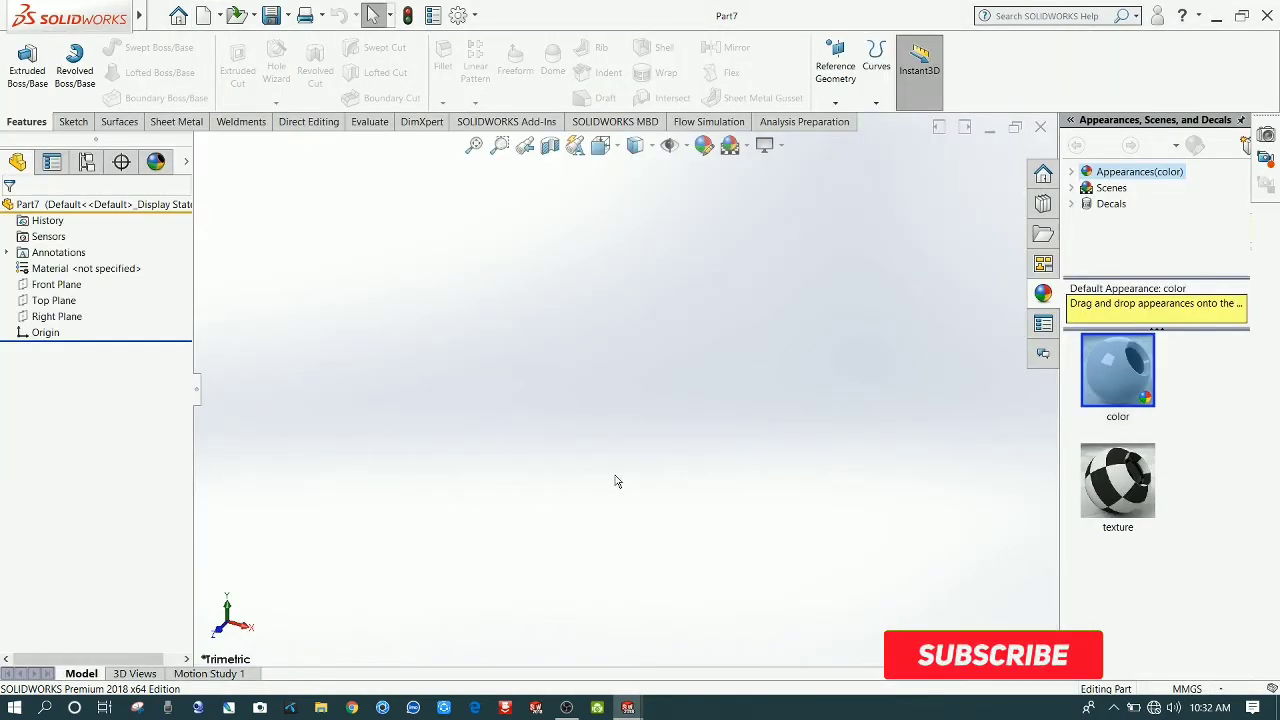
click(58, 285)
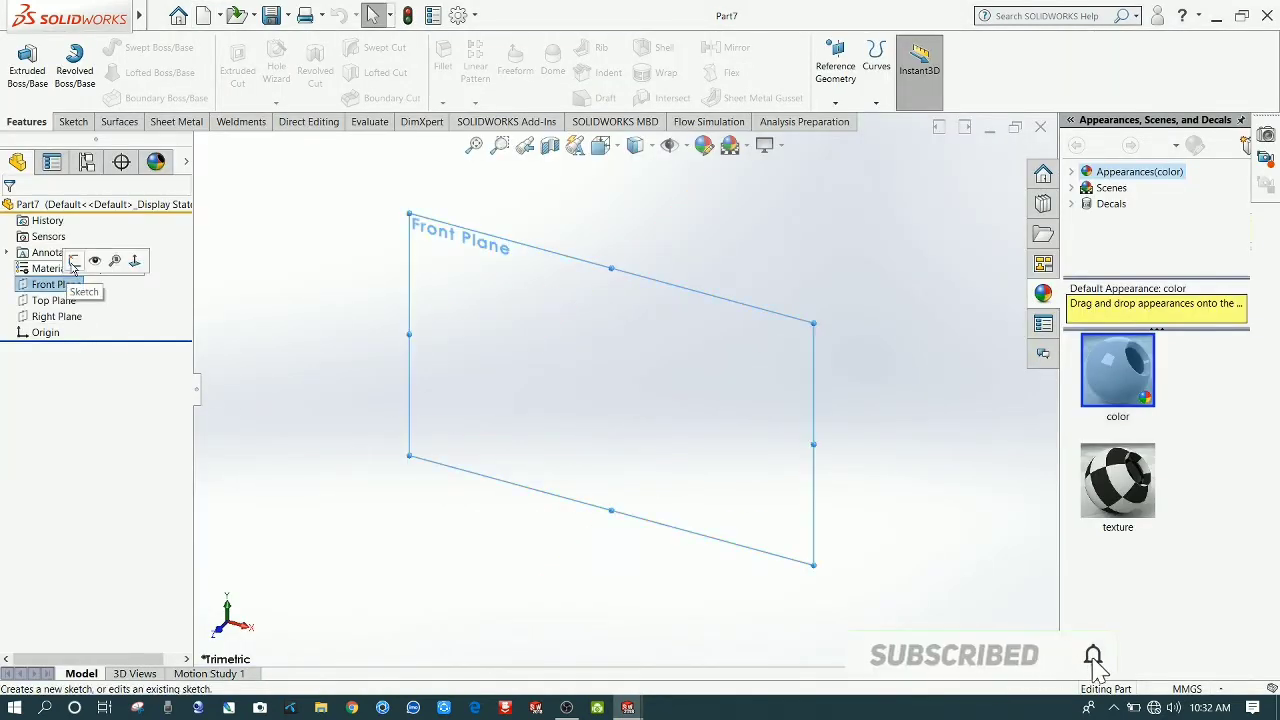
click(70, 259)
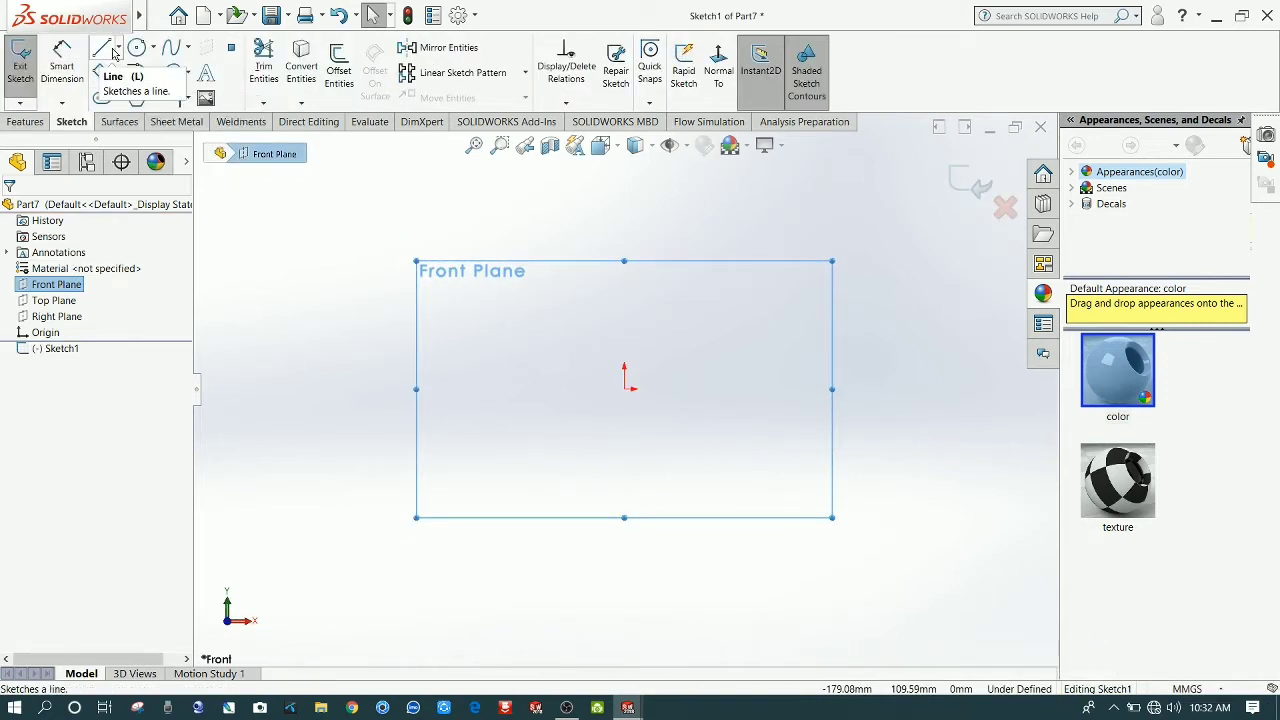
Step: Sketch a horizontal construction centerline about 213 mm long through the origin
click(118, 47)
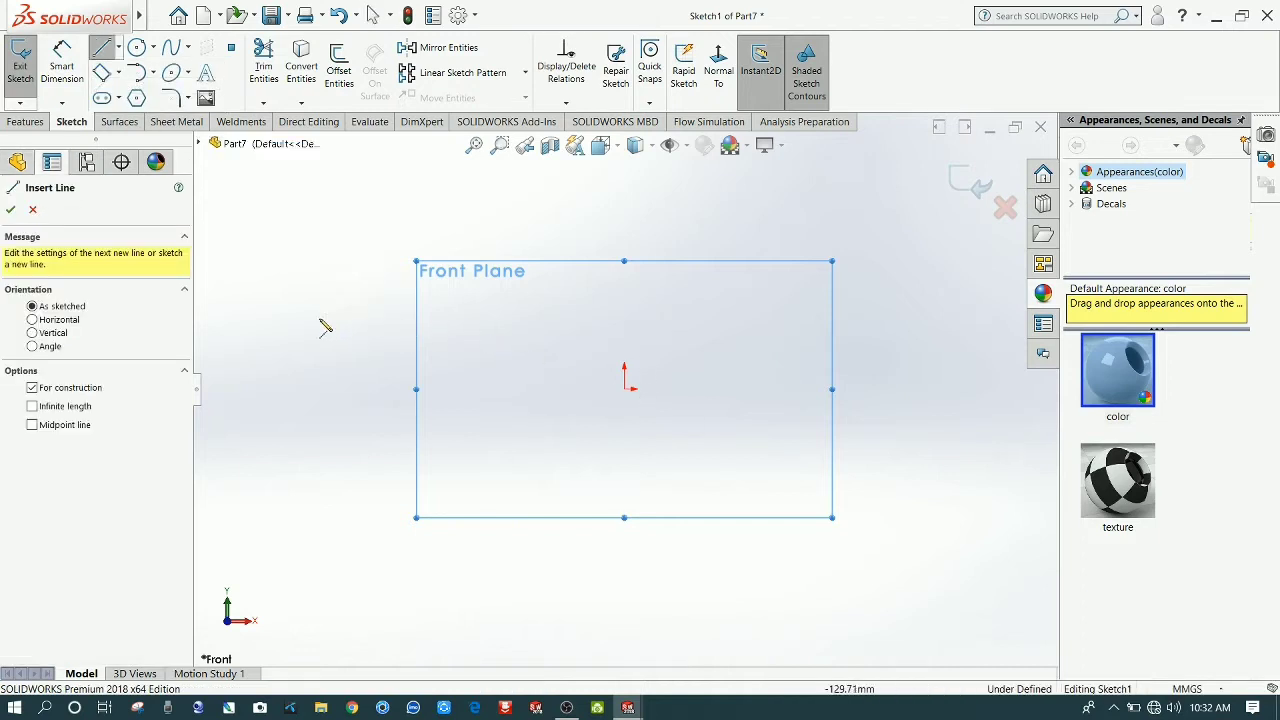
click(341, 390)
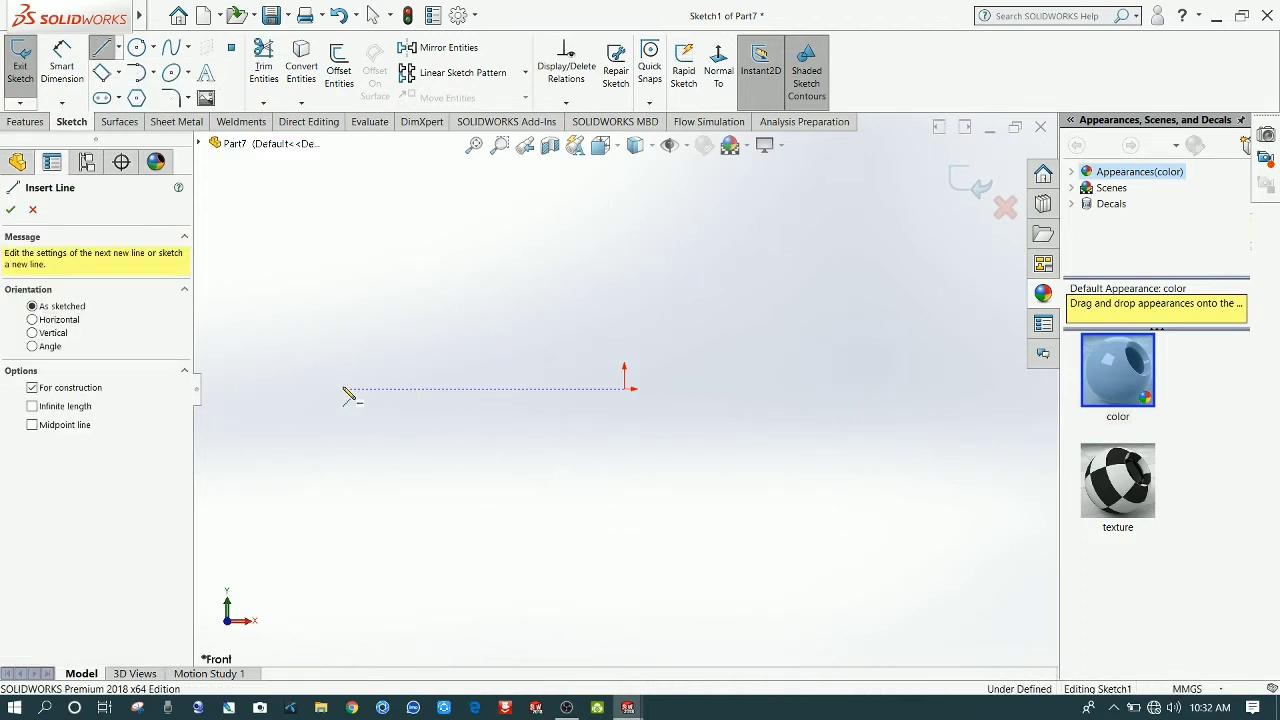
click(838, 389)
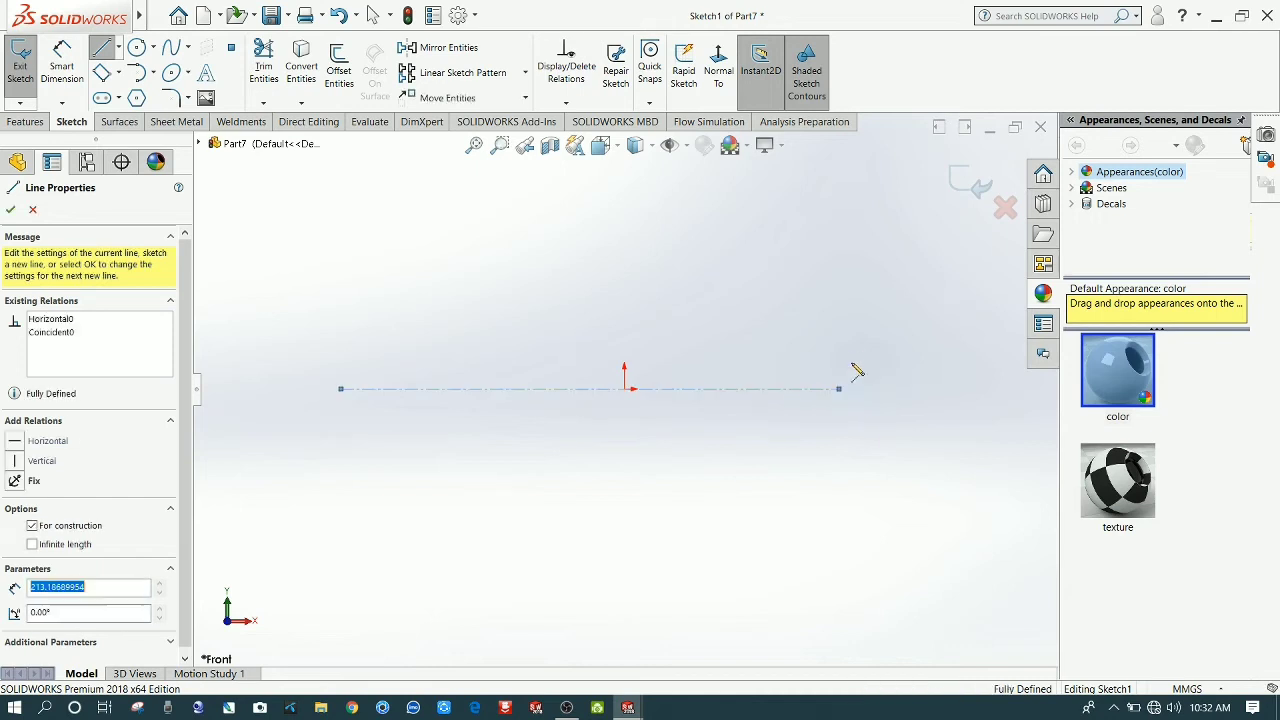
right_click(865, 360)
click(884, 364)
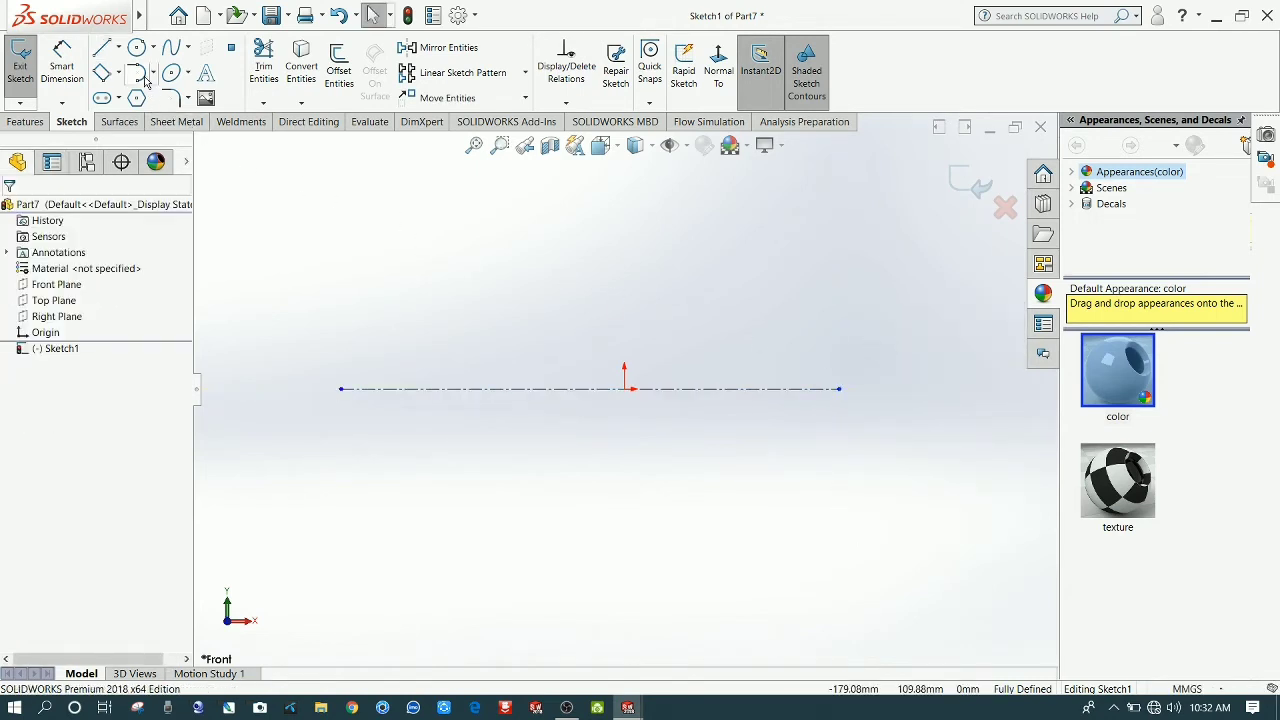
Step: Sketch a vertical construction centerline through the origin, extending above and below the horizontal centerline
click(119, 48)
click(625, 178)
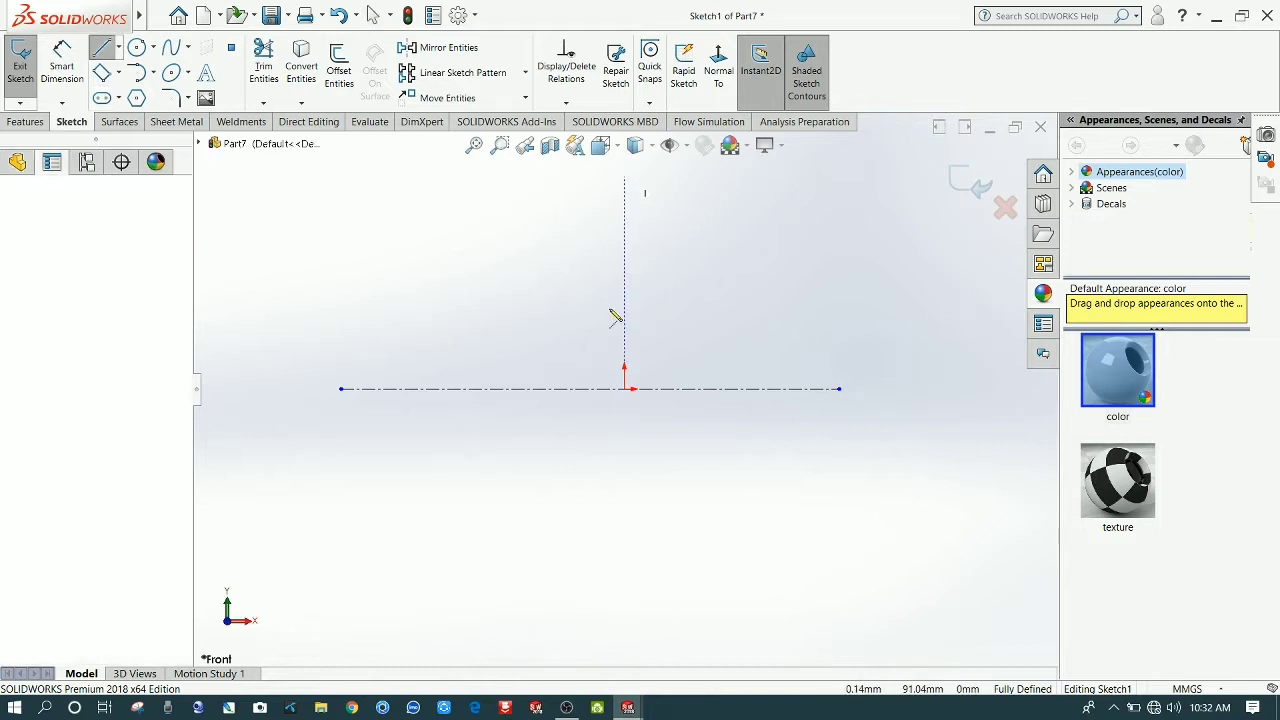
click(624, 566)
right_click(672, 528)
click(674, 545)
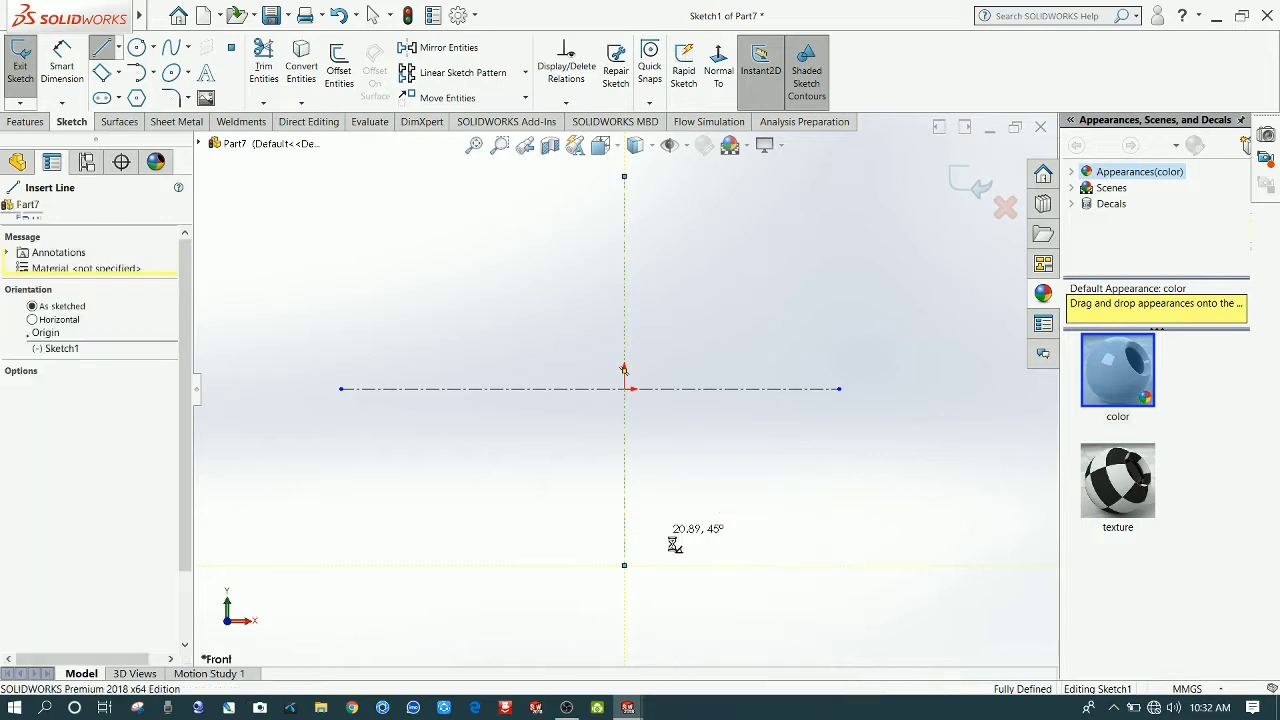
key(Escape)
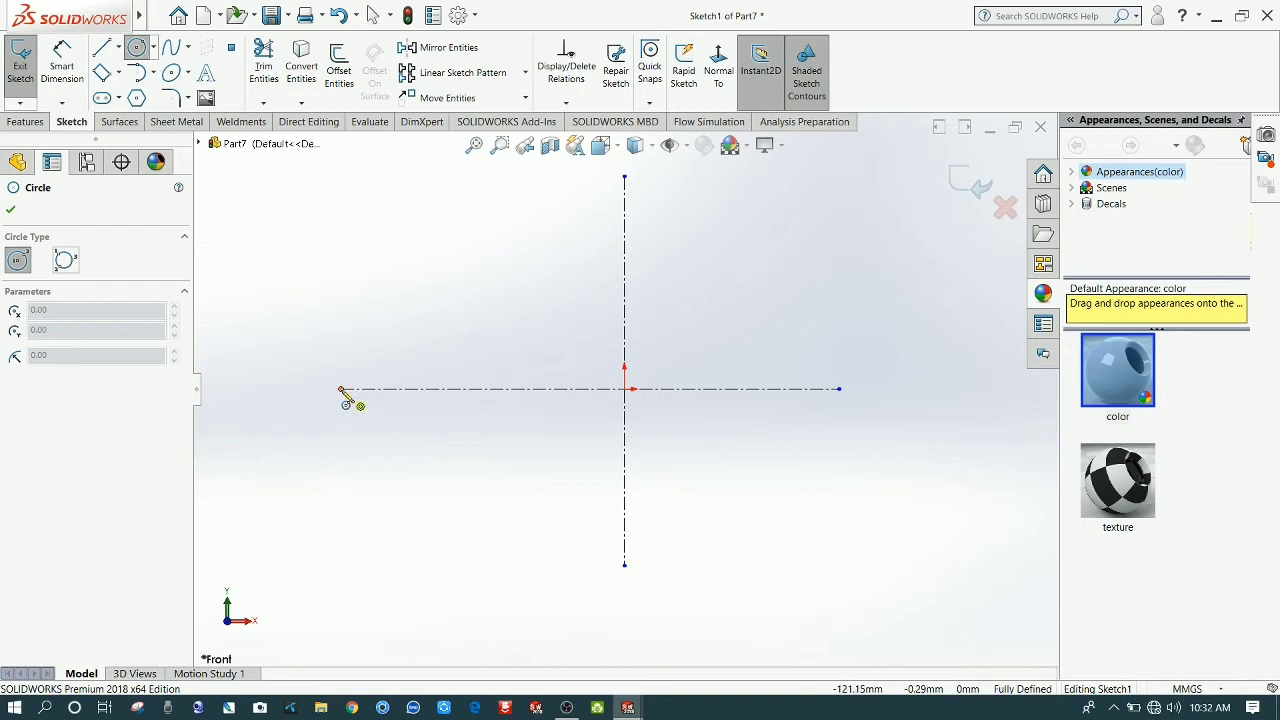
Step: Sketch three circles: radius about 13 mm at the horizontal centerline's left end, about 31 mm at the origin, about 13 mm below and right of it
drag(340, 389, 333, 368)
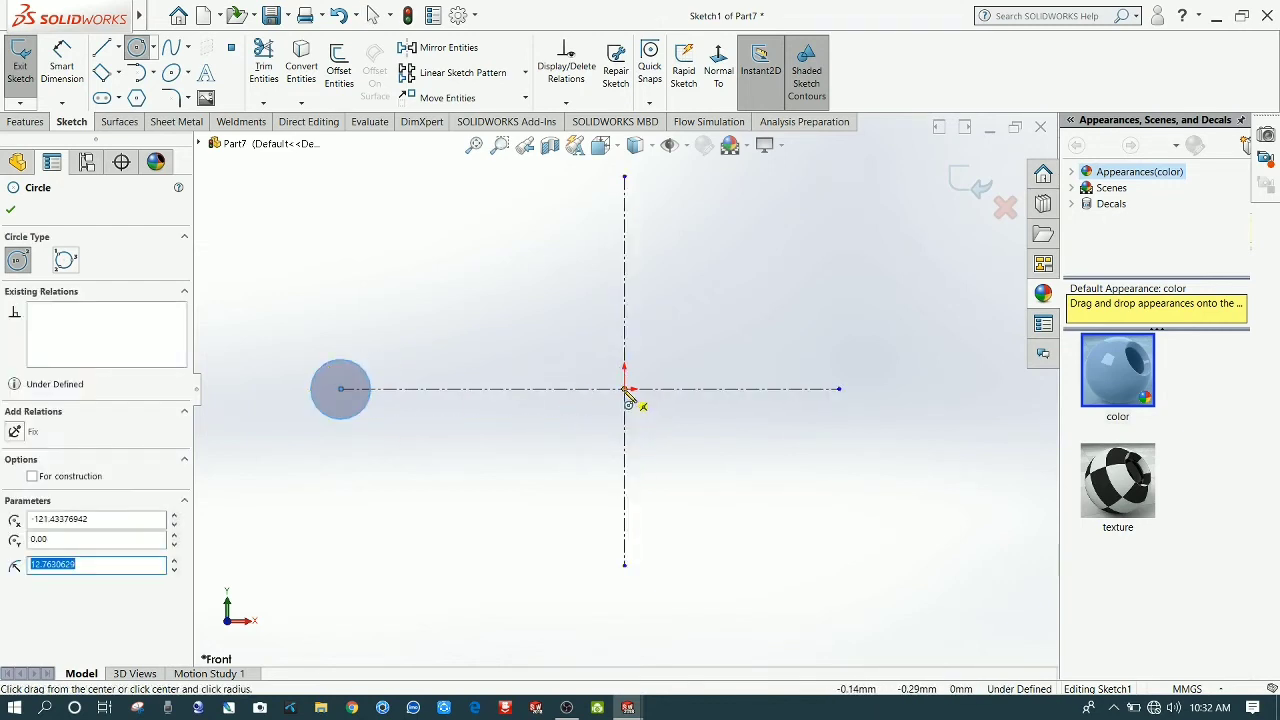
drag(624, 389, 616, 320)
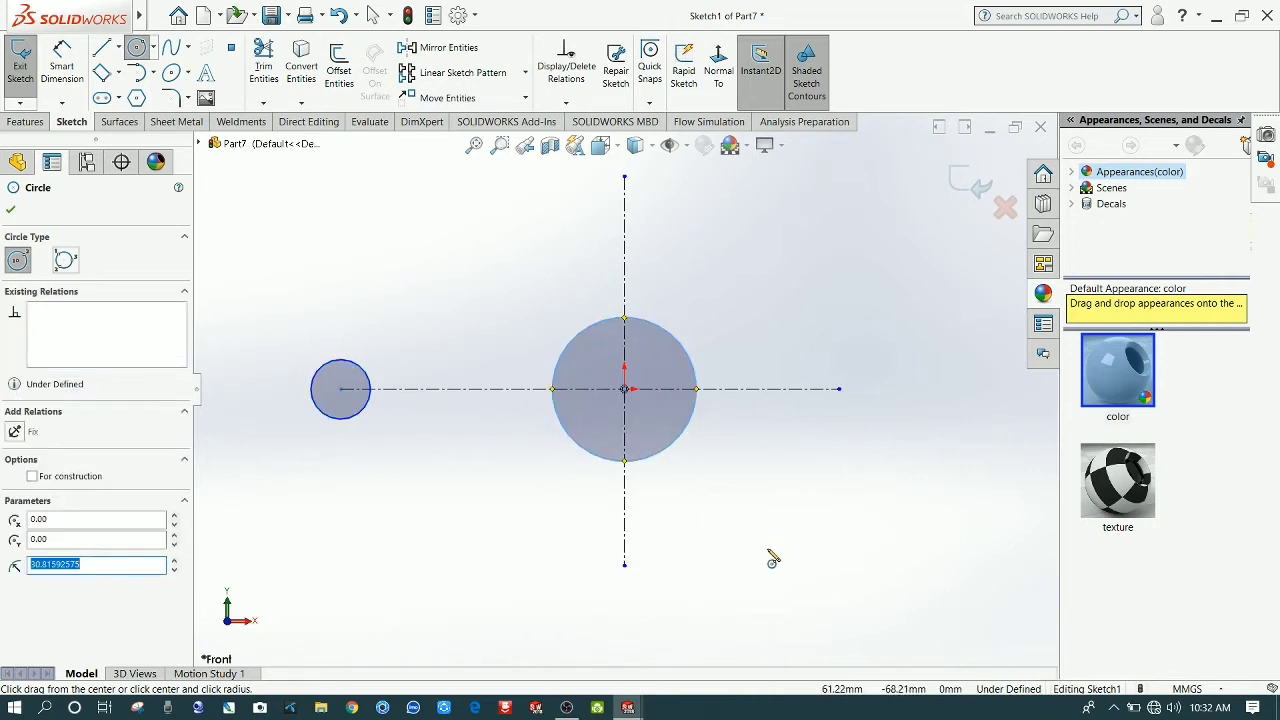
drag(768, 550, 778, 522)
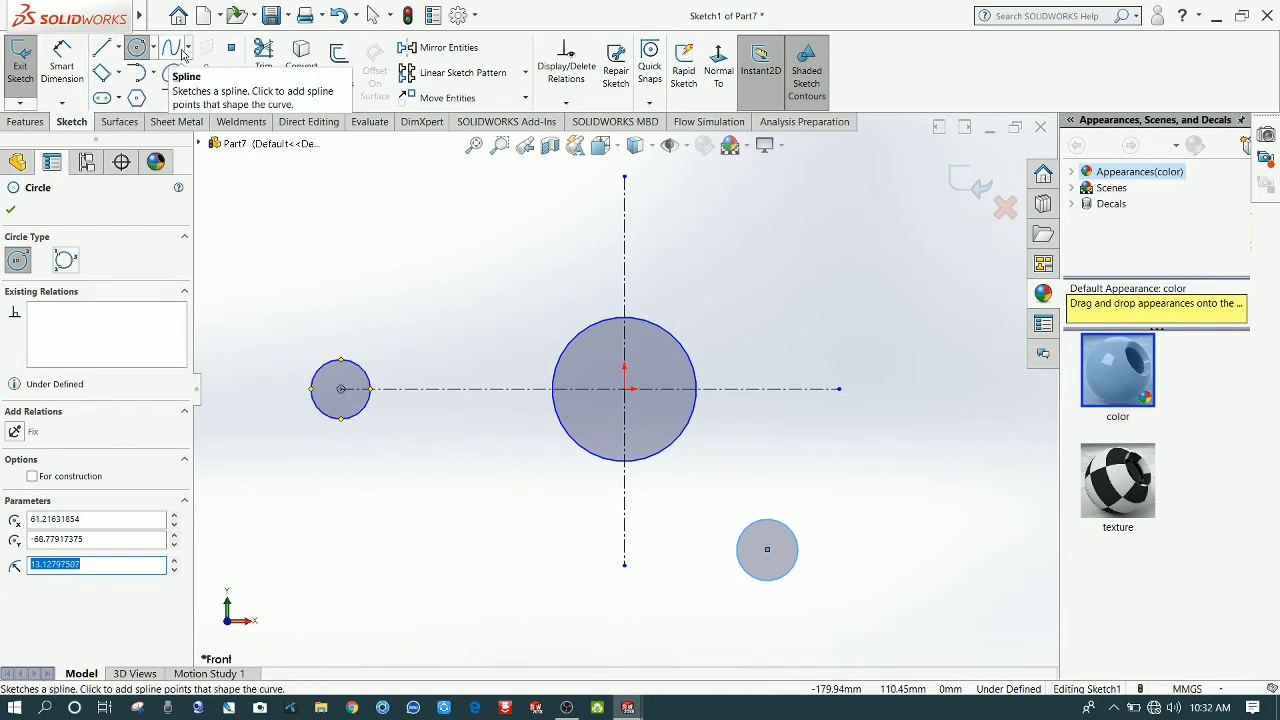
Step: Dimension the circle centred on the origin with a diameter of 40 mm
click(80, 70)
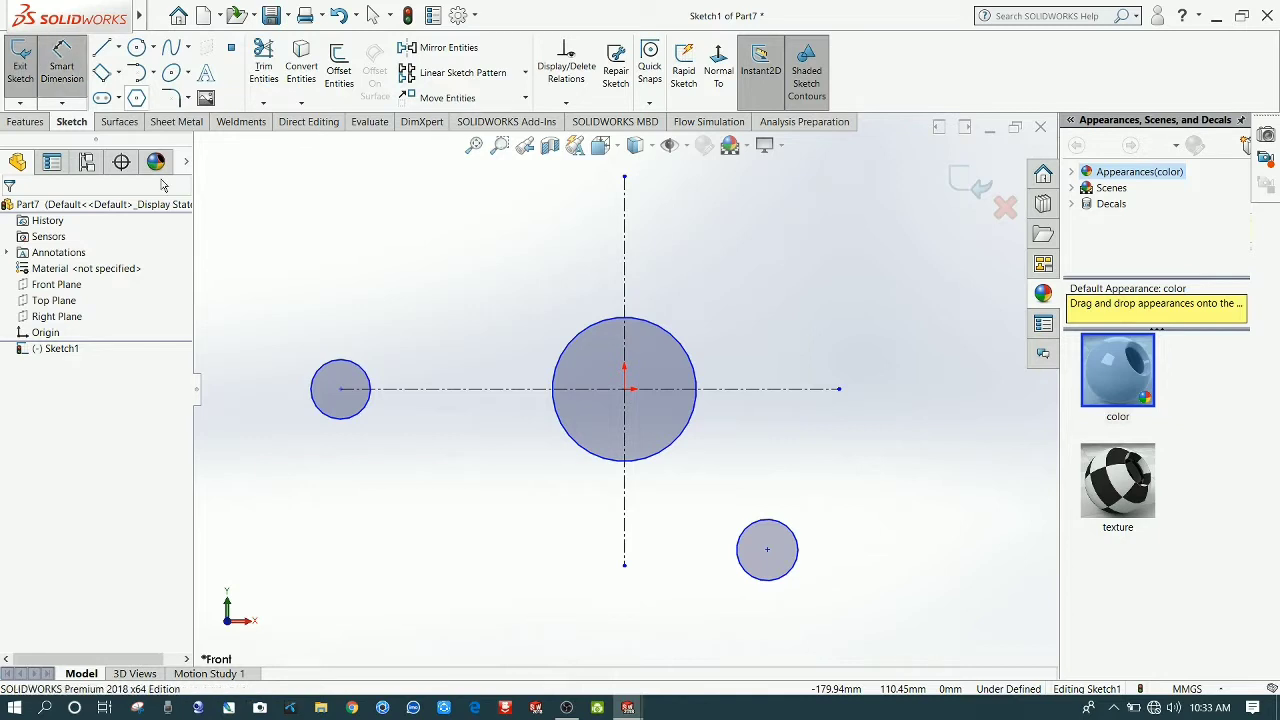
click(675, 338)
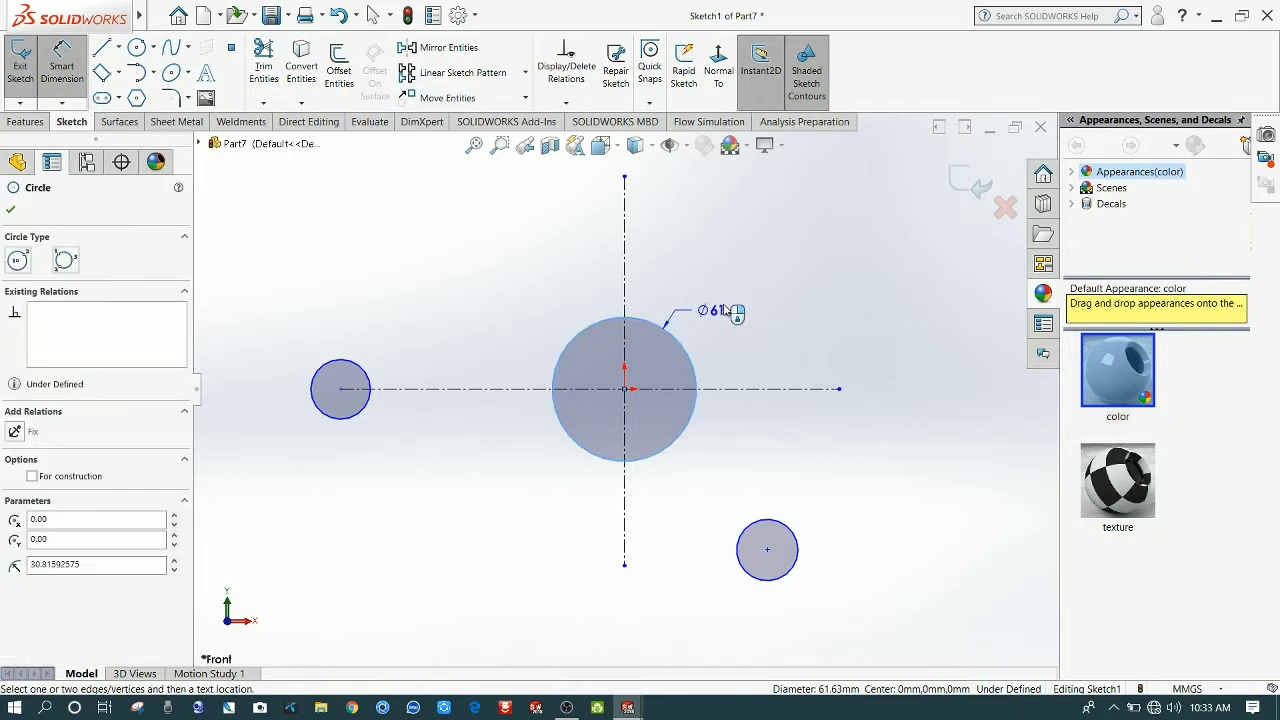
click(731, 312)
text(4)
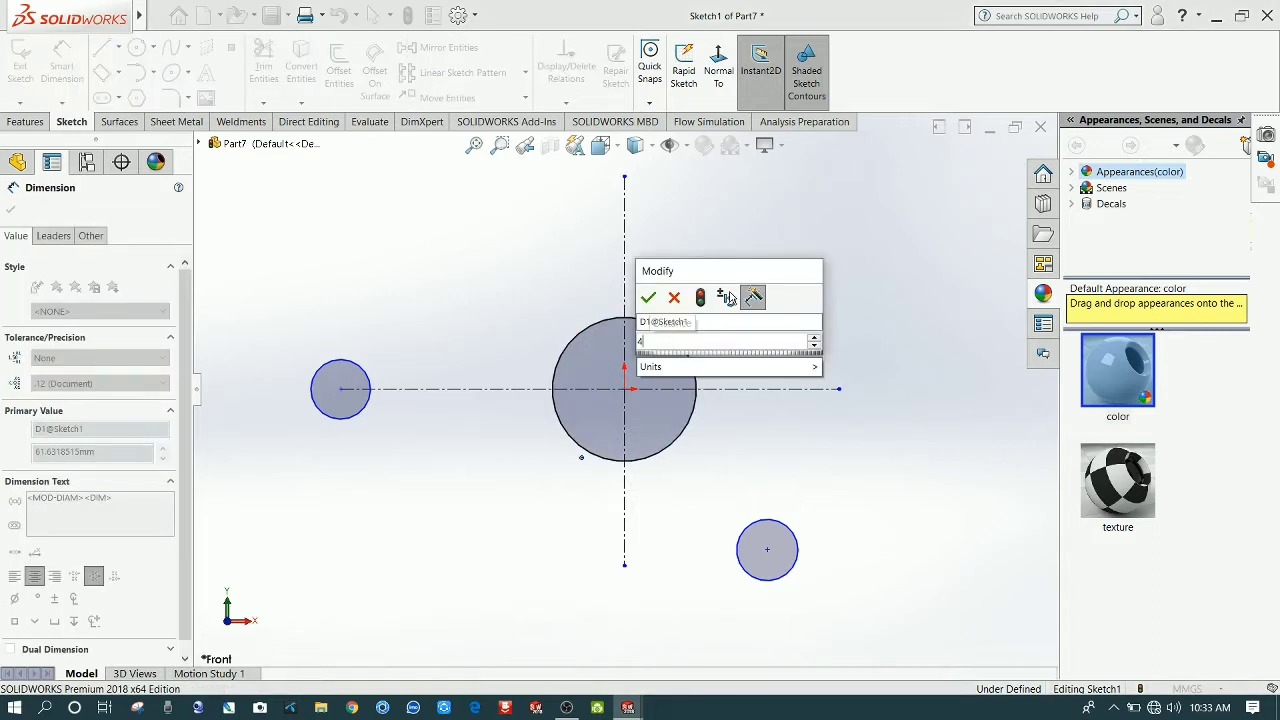
text(0)
key(Return)
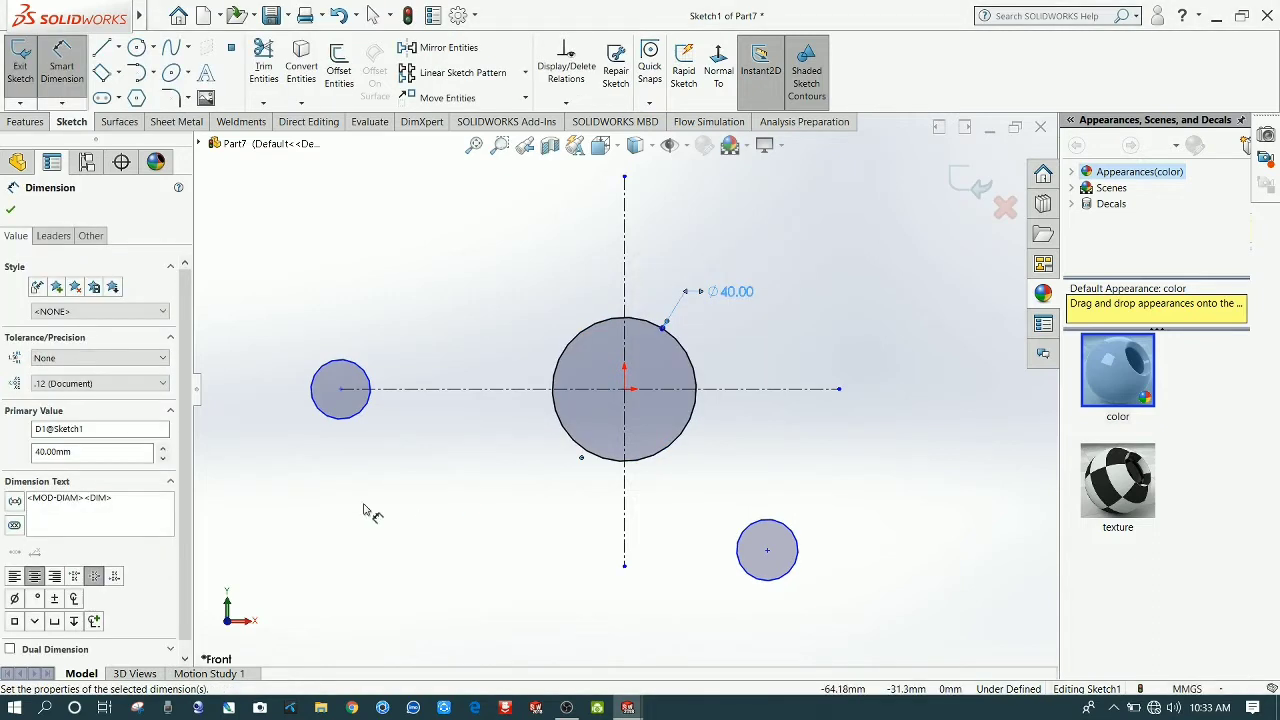
Step: Dimension both small circles, at the left end of the centerline and below right of the origin, with diameters of 20 mm
click(326, 417)
click(302, 437)
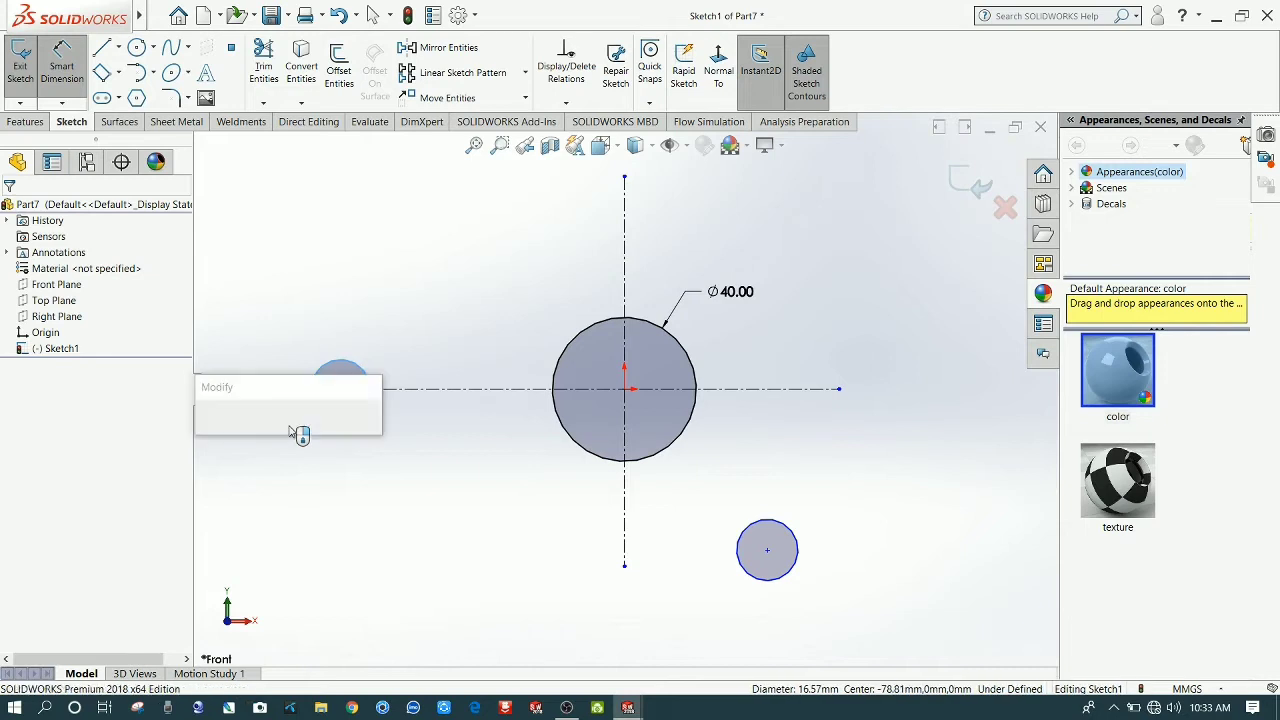
text(20)
key(Return)
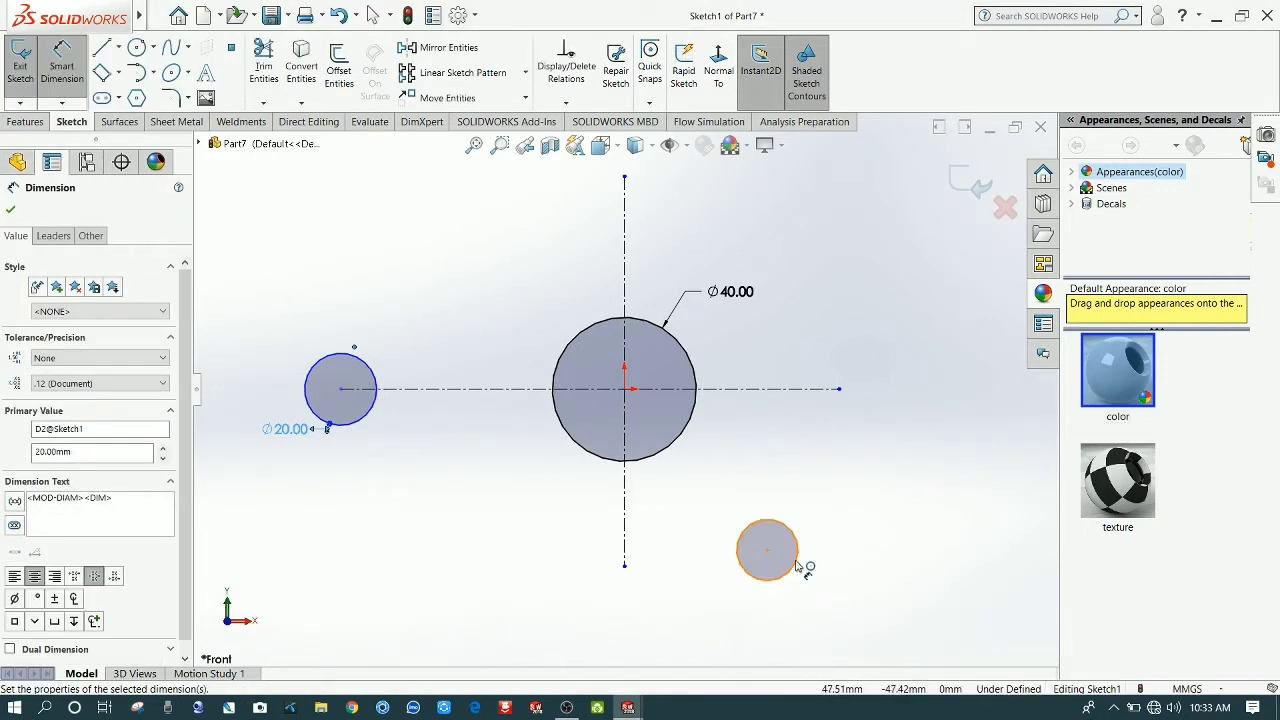
click(797, 566)
click(873, 535)
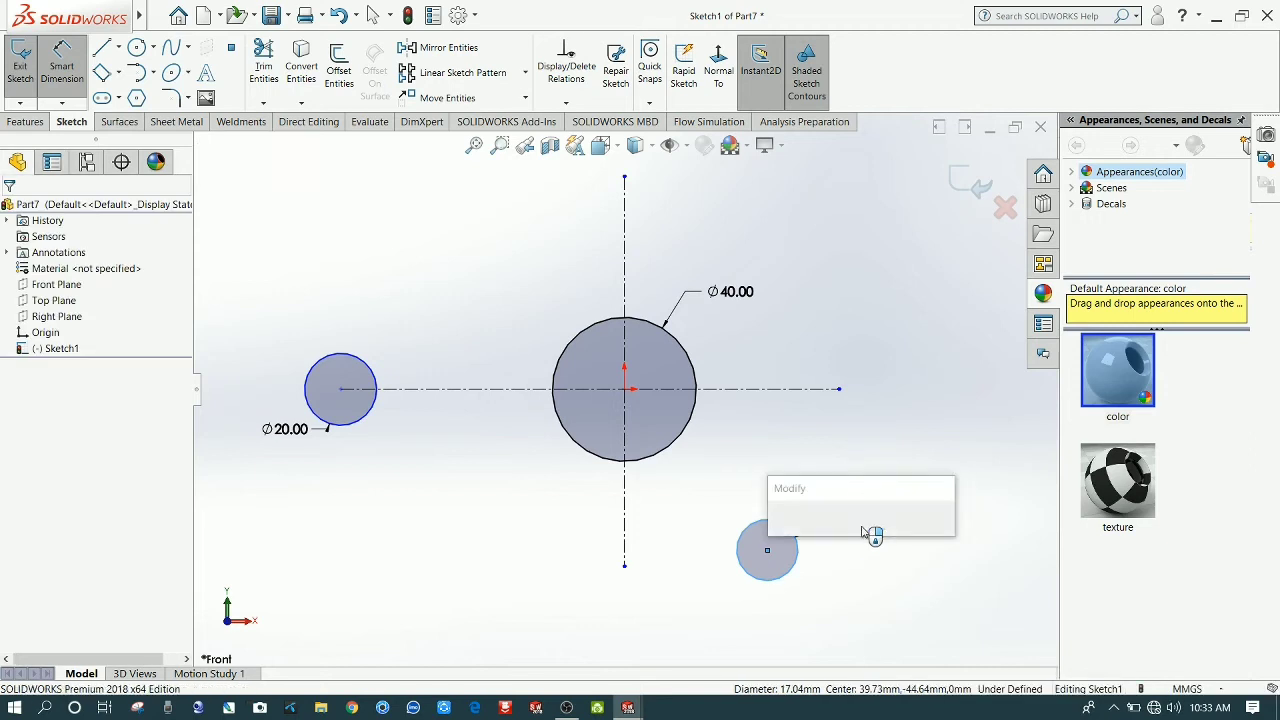
text(20)
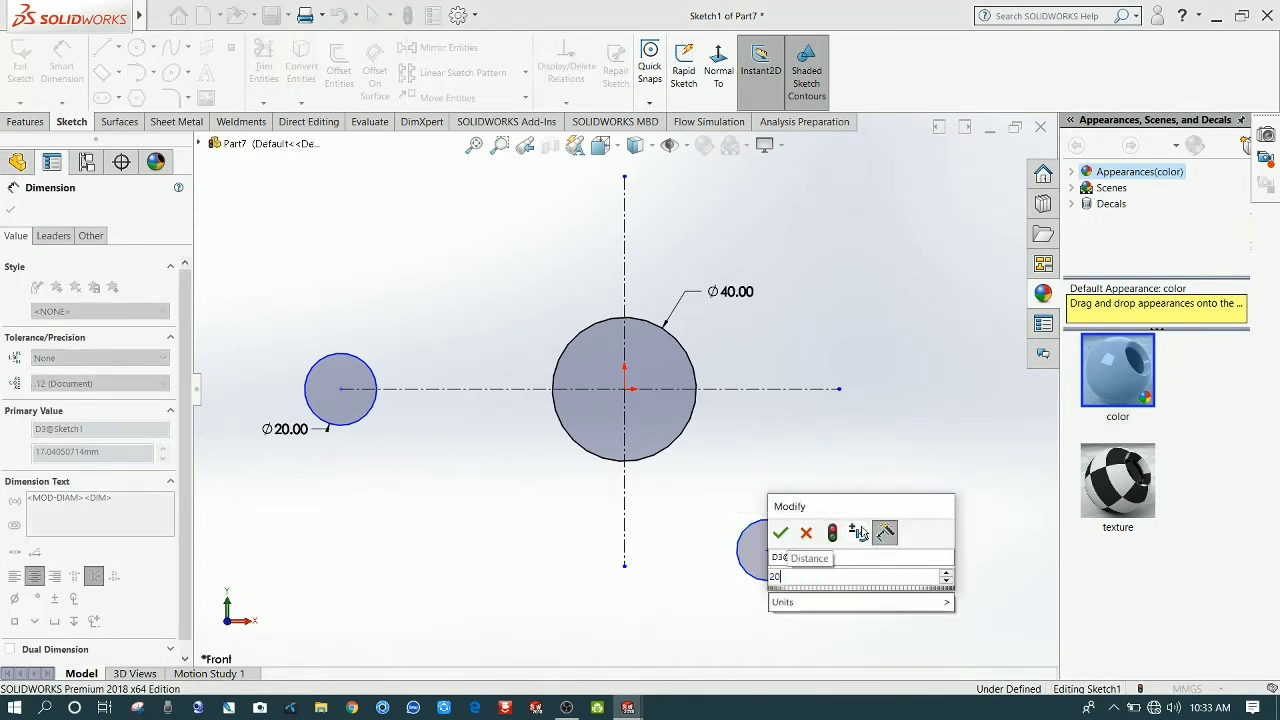
key(Return)
click(839, 471)
Step: Set the horizontal distance between the left circle's centre and the origin to 70 mm
scroll(812, 476, up, 1)
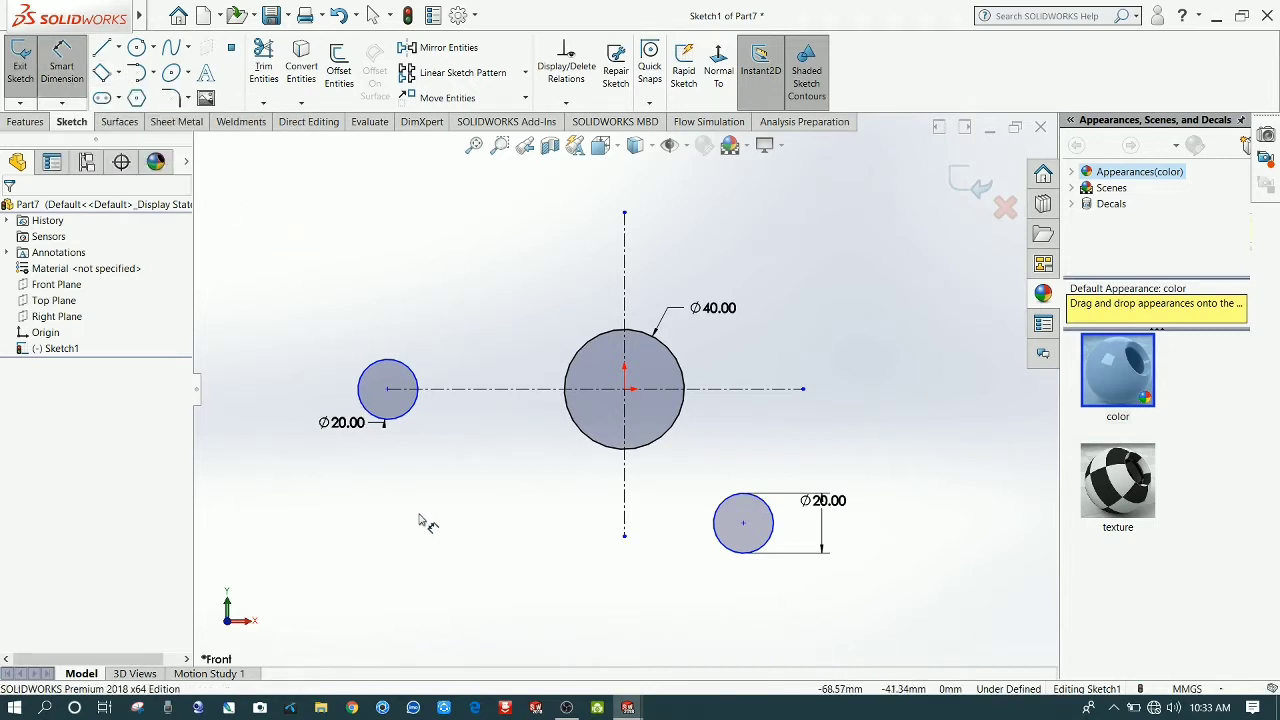
click(388, 389)
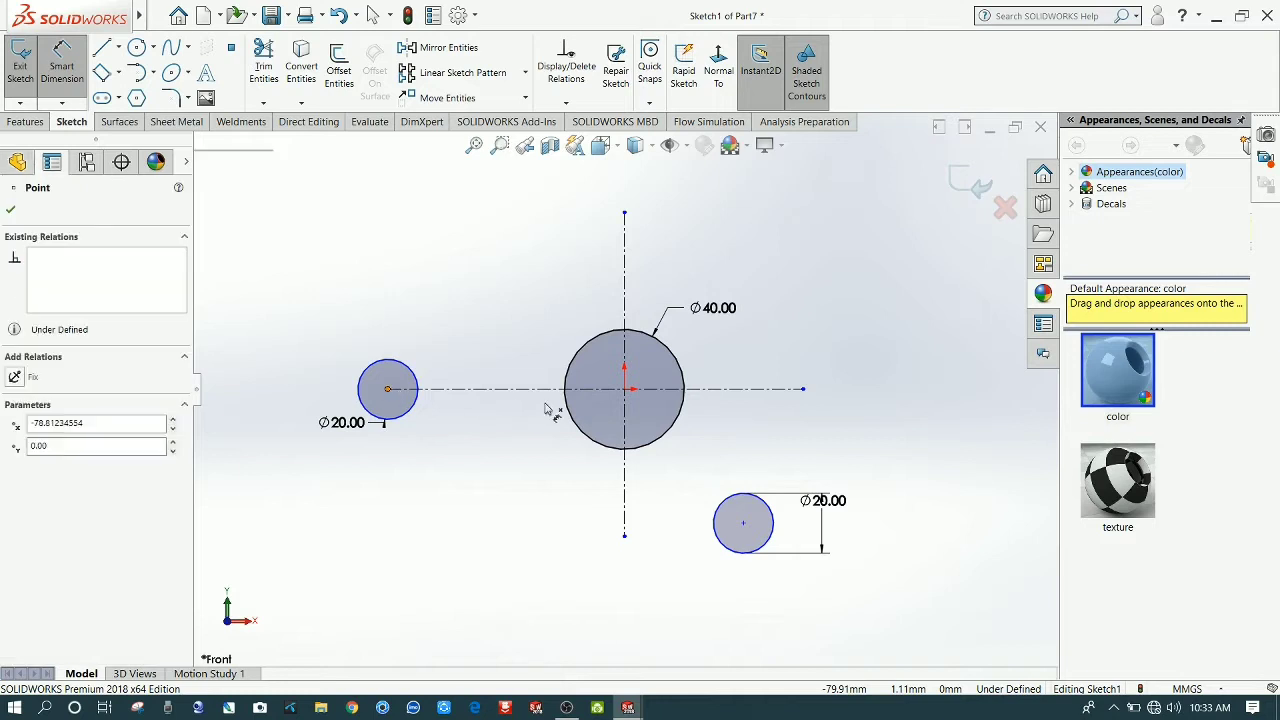
click(625, 390)
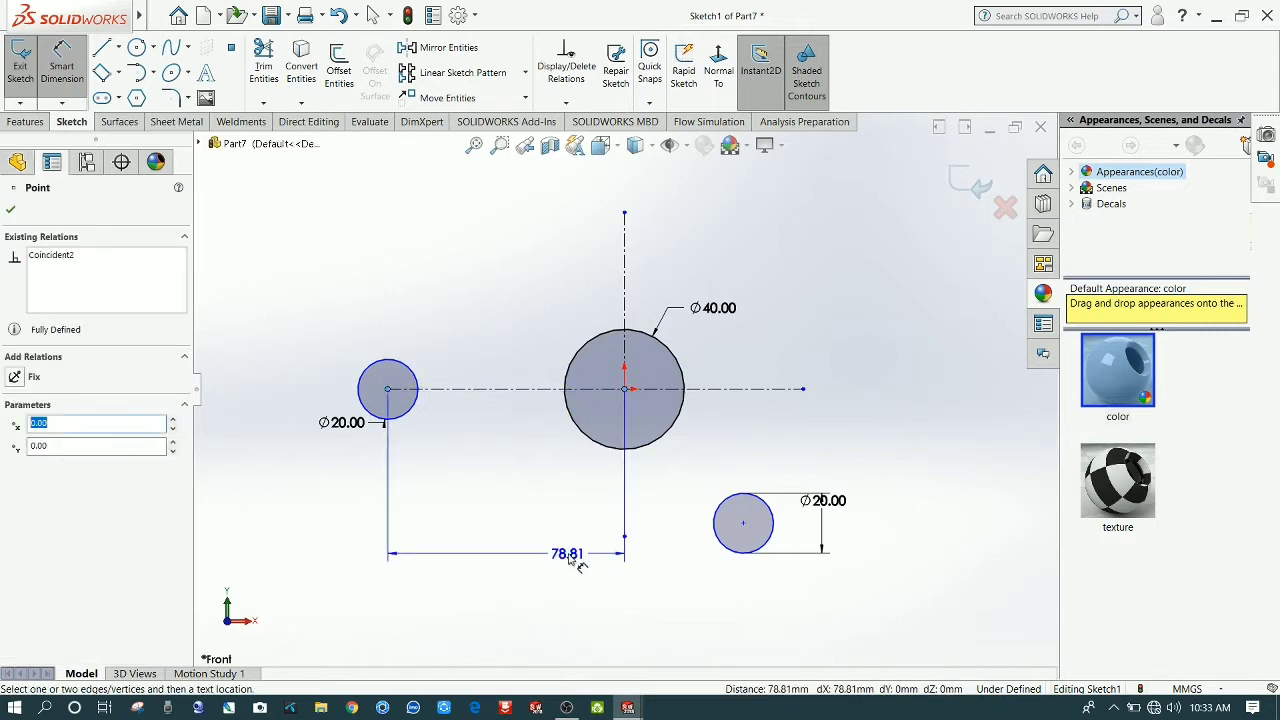
click(573, 562)
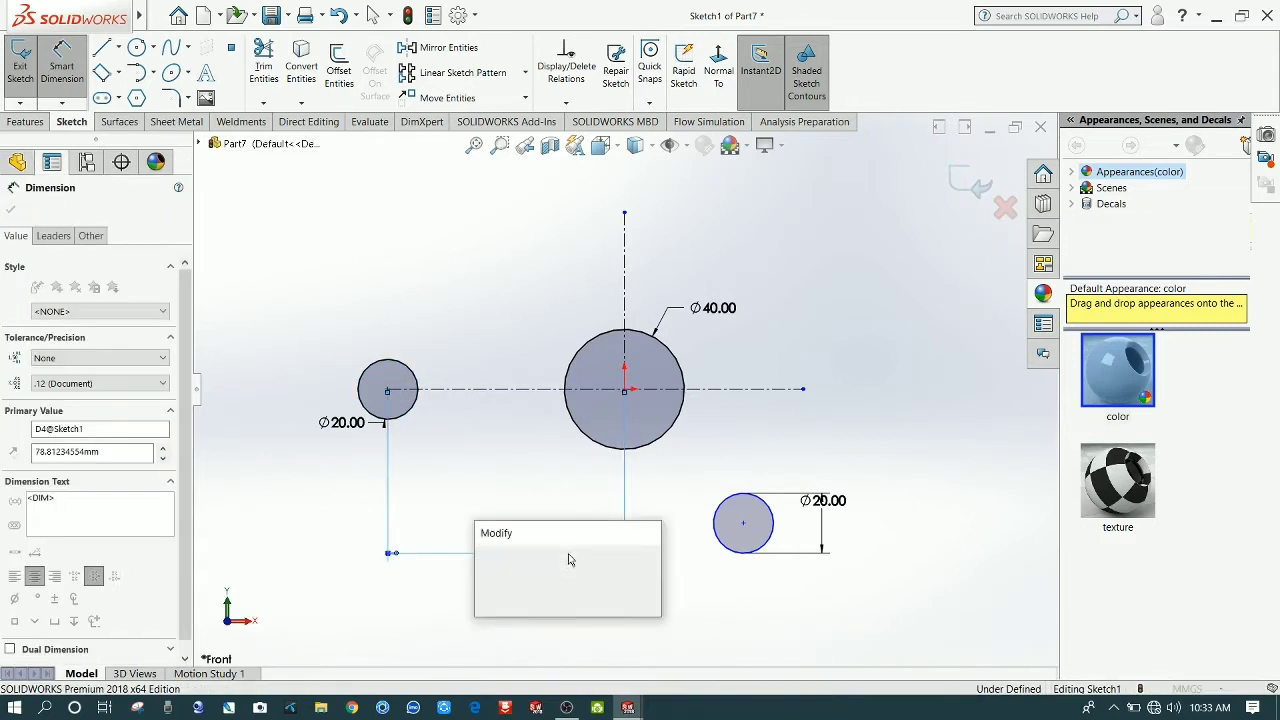
text(70)
key(Return)
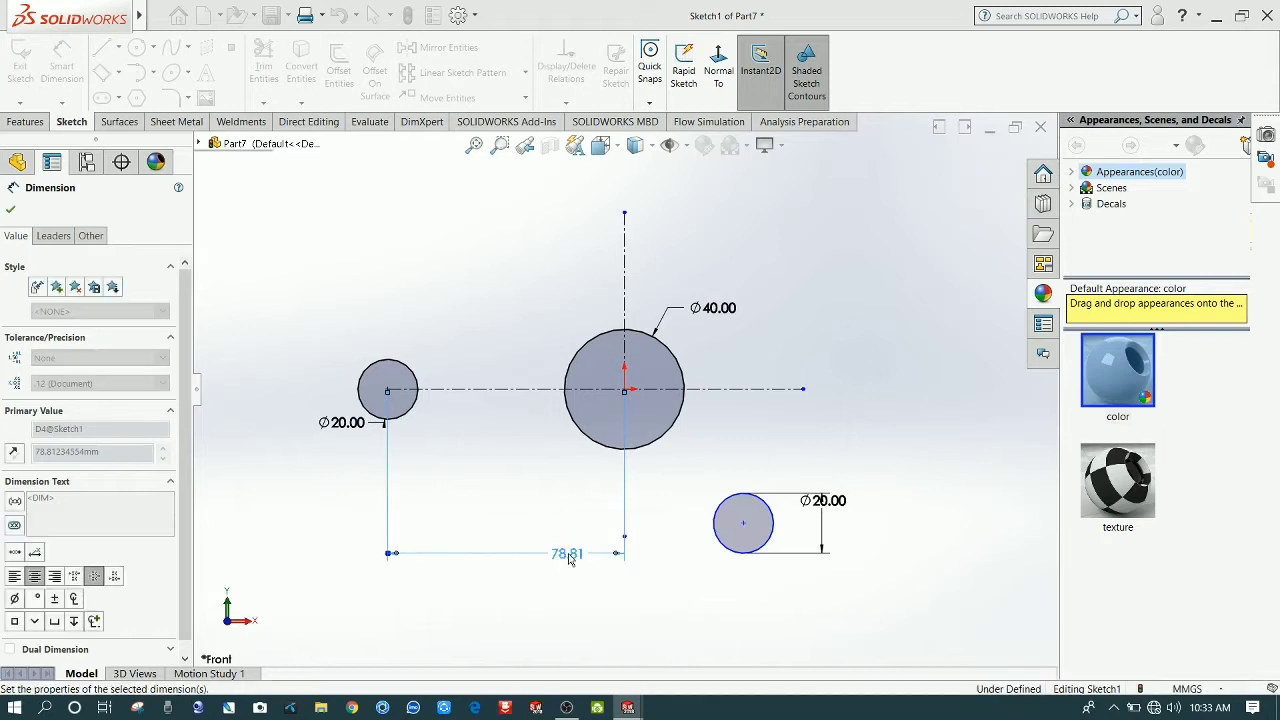
Step: Set the horizontal distance between the origin and the lower circle's centre to 22 mm
click(626, 390)
click(744, 527)
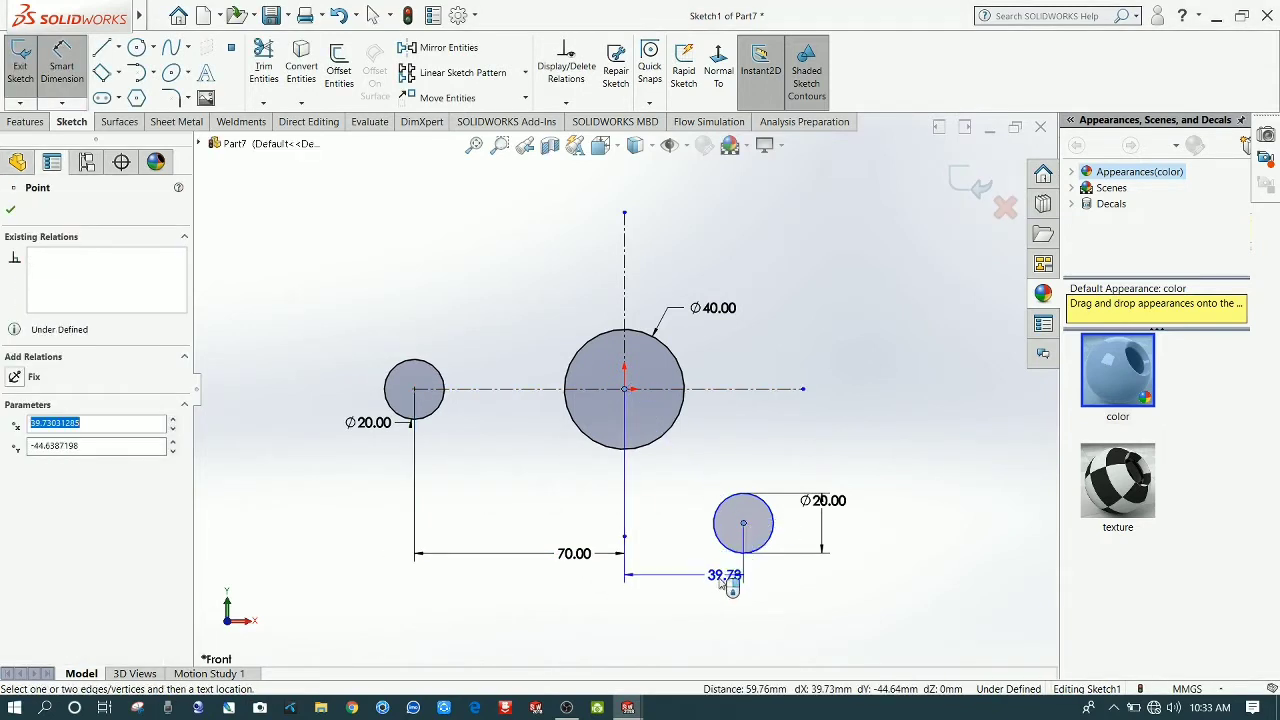
click(719, 586)
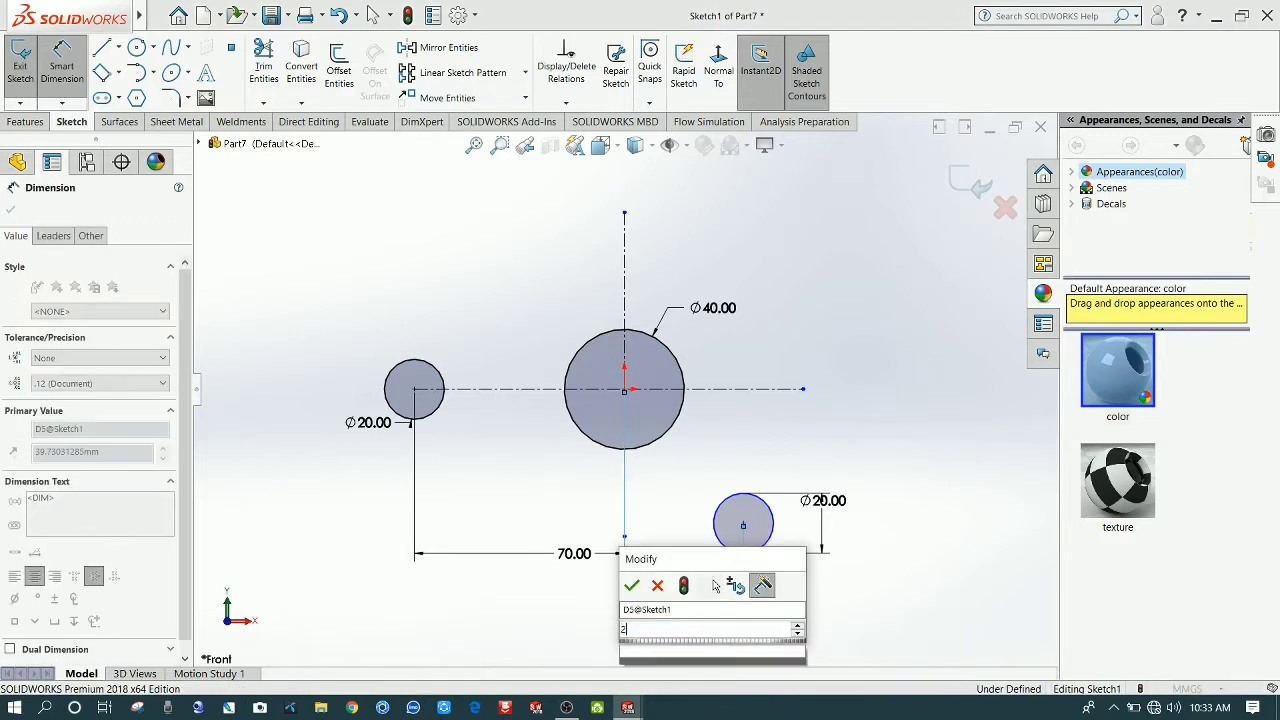
text(22)
key(Return)
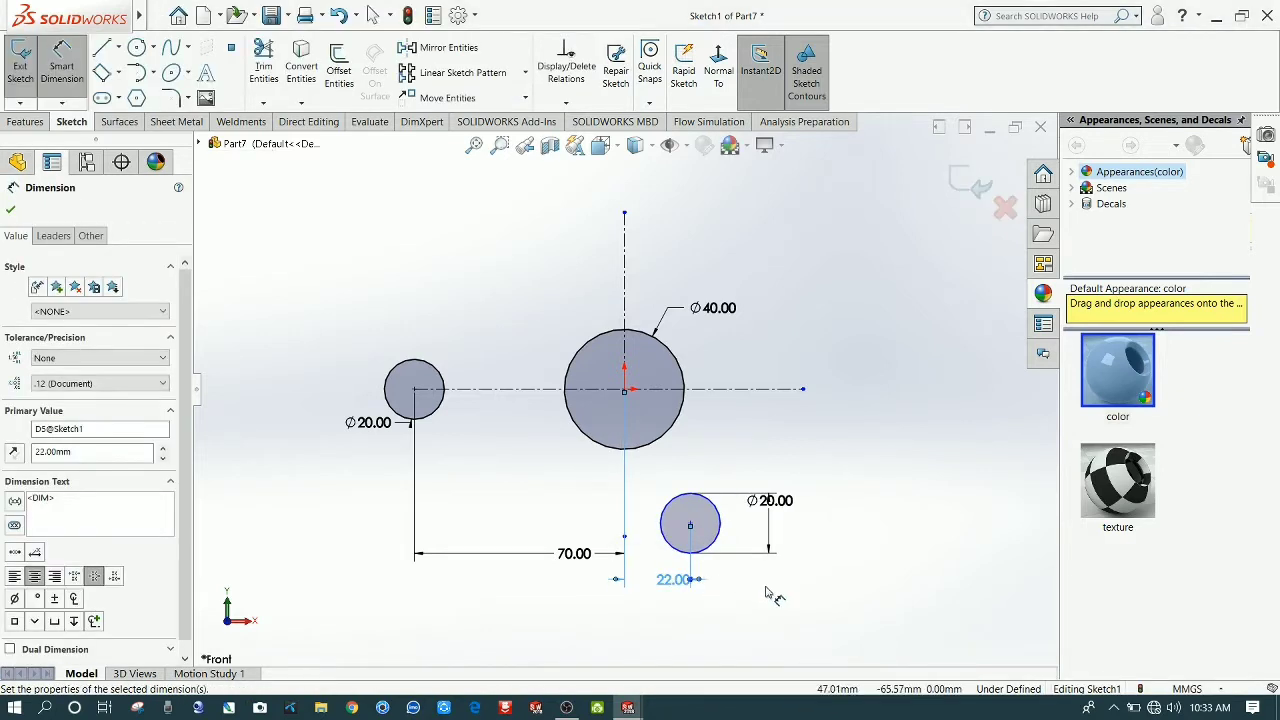
key(Escape)
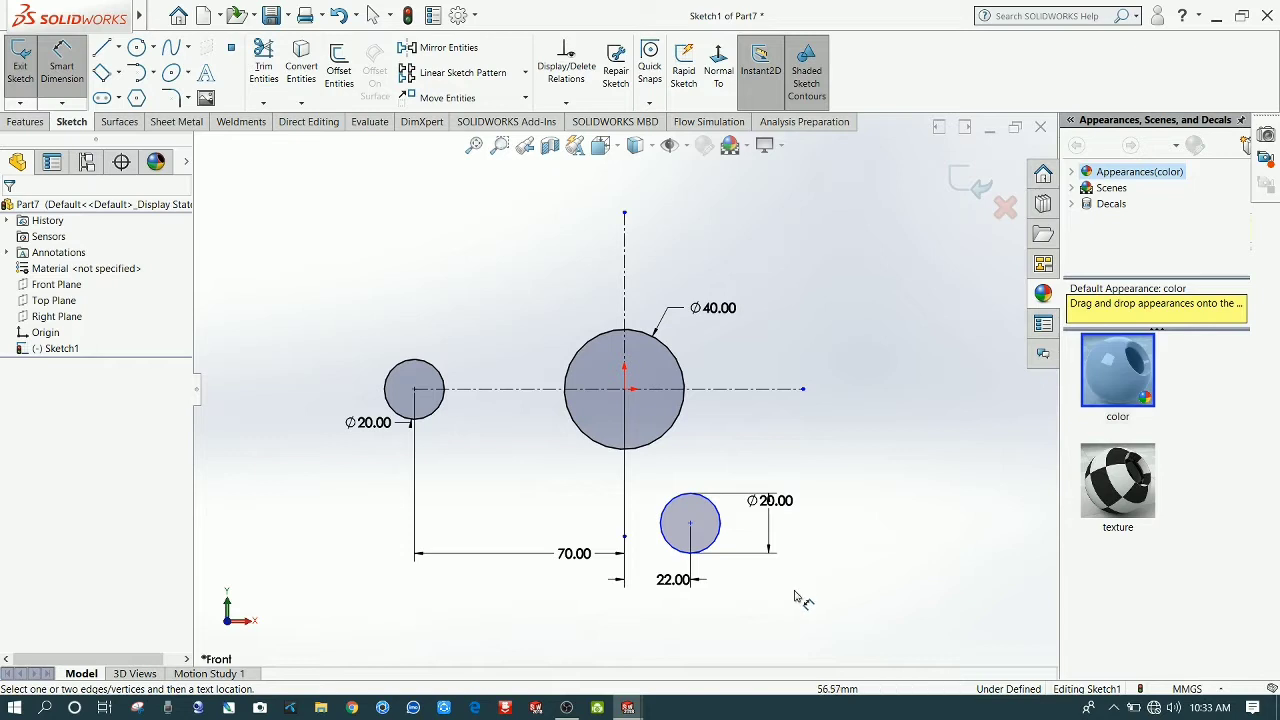
Step: Set the vertical distance between the origin and the lower circle's centre to 36 mm
click(626, 390)
click(690, 523)
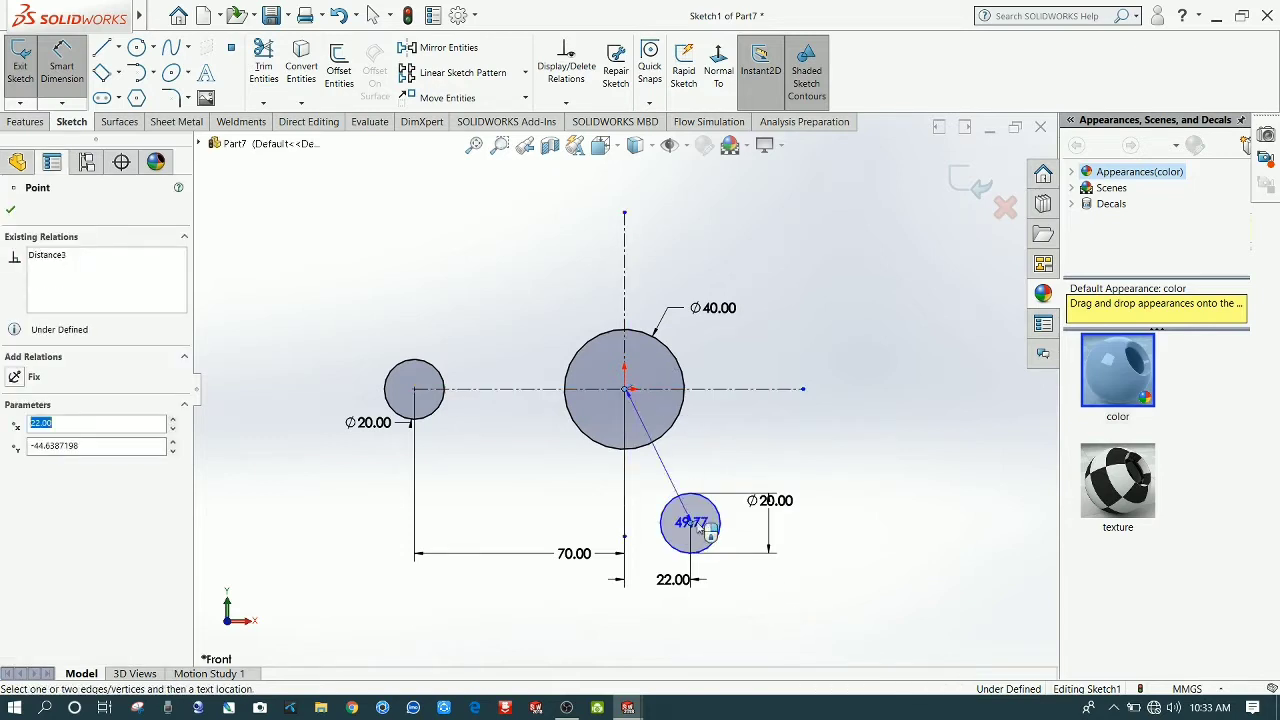
click(870, 473)
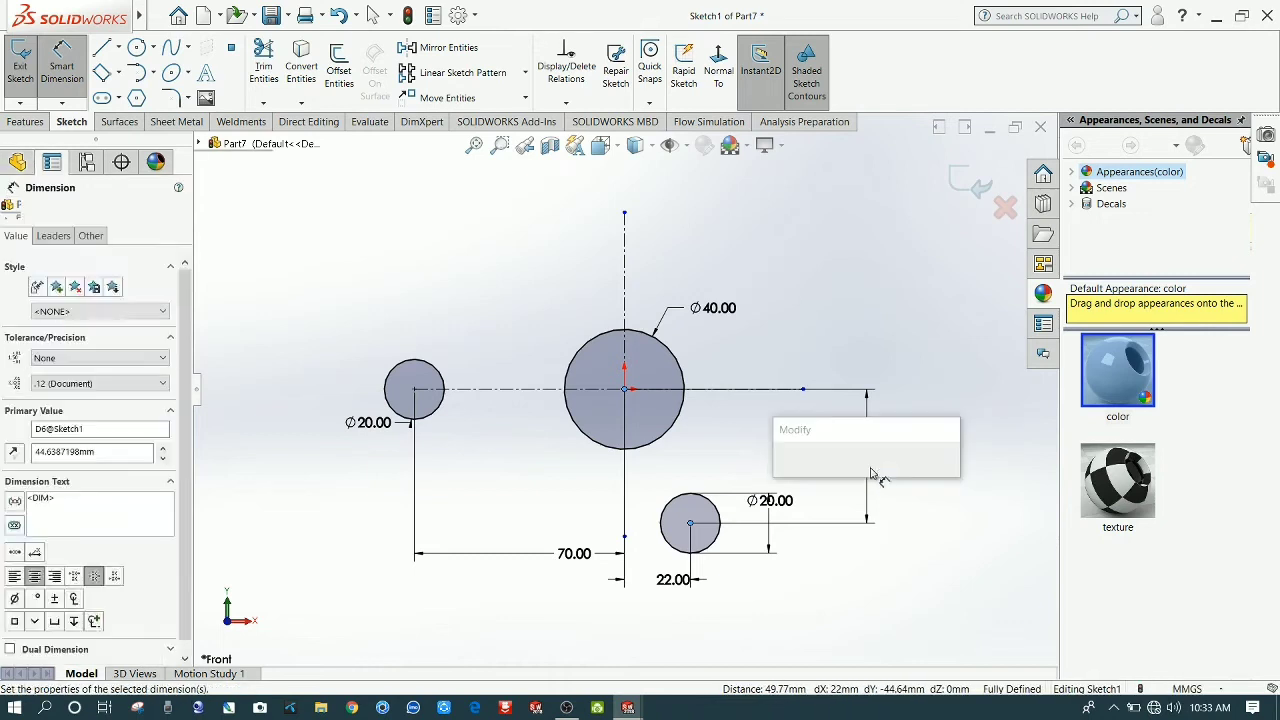
text(36)
key(Return)
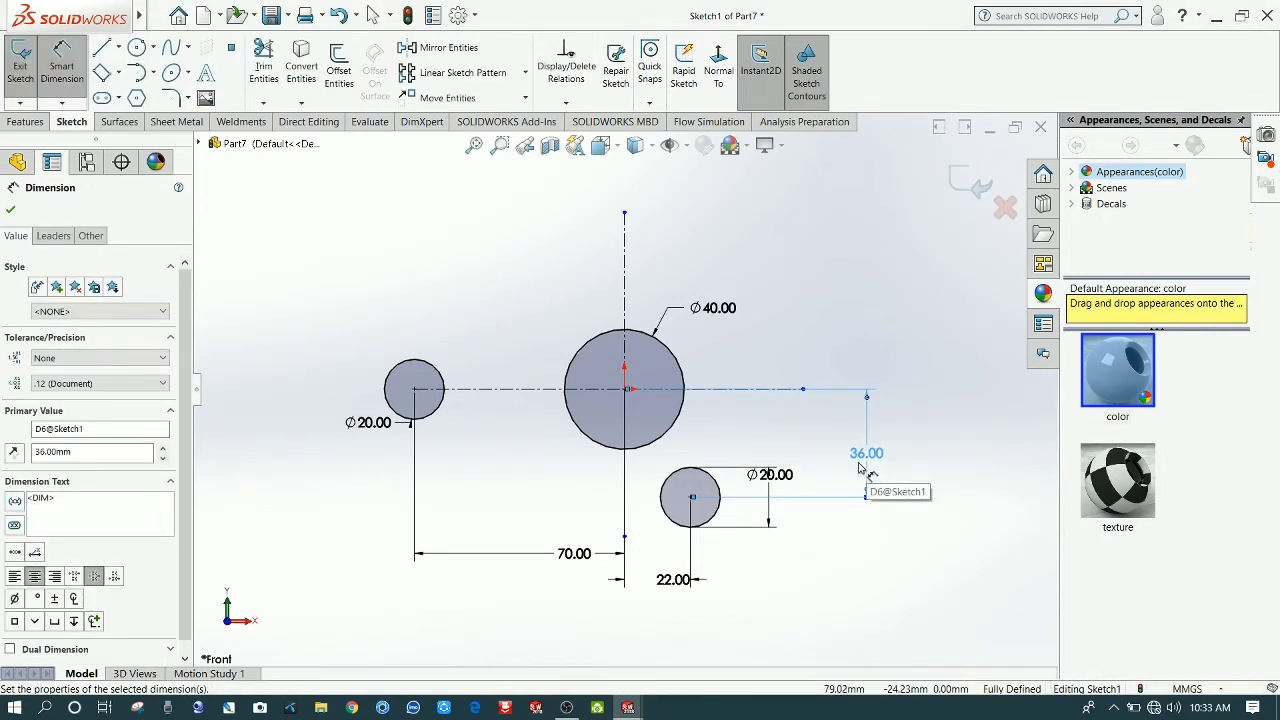
click(815, 435)
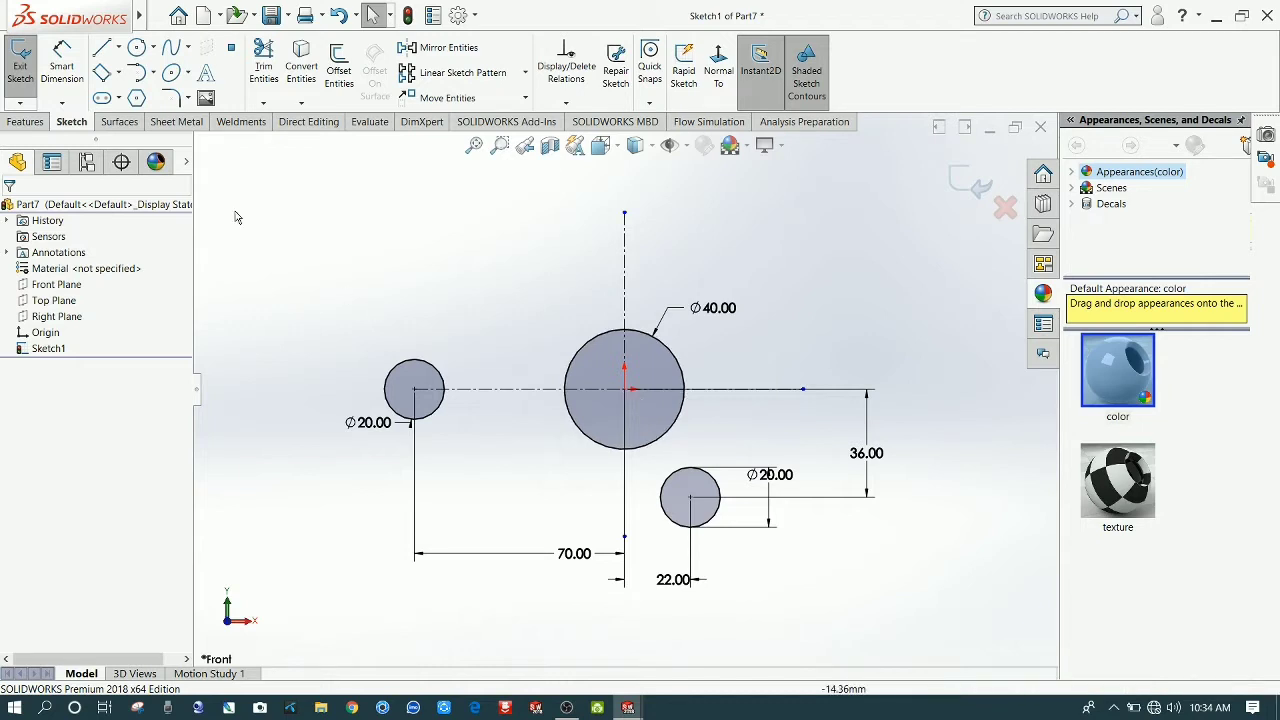
Step: Sketch a three-point arc of about 124 mm radius joining the upper sides of the left circle and the central circle
click(153, 73)
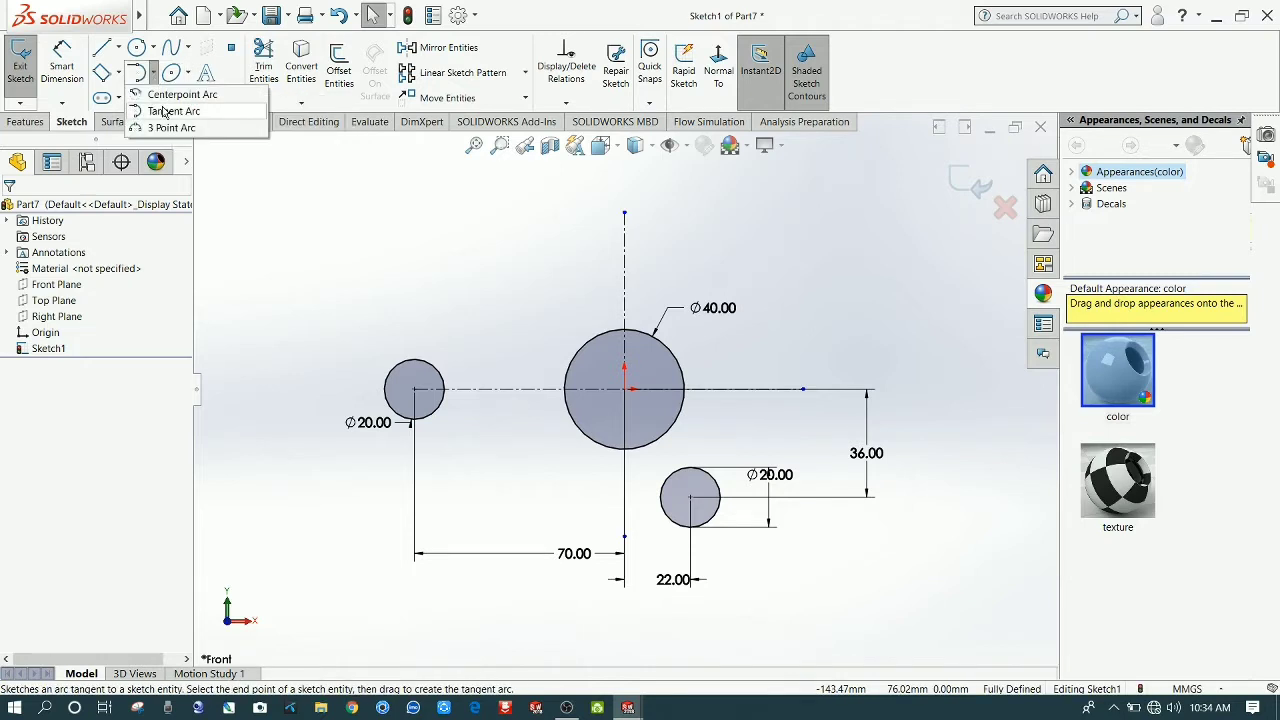
click(170, 127)
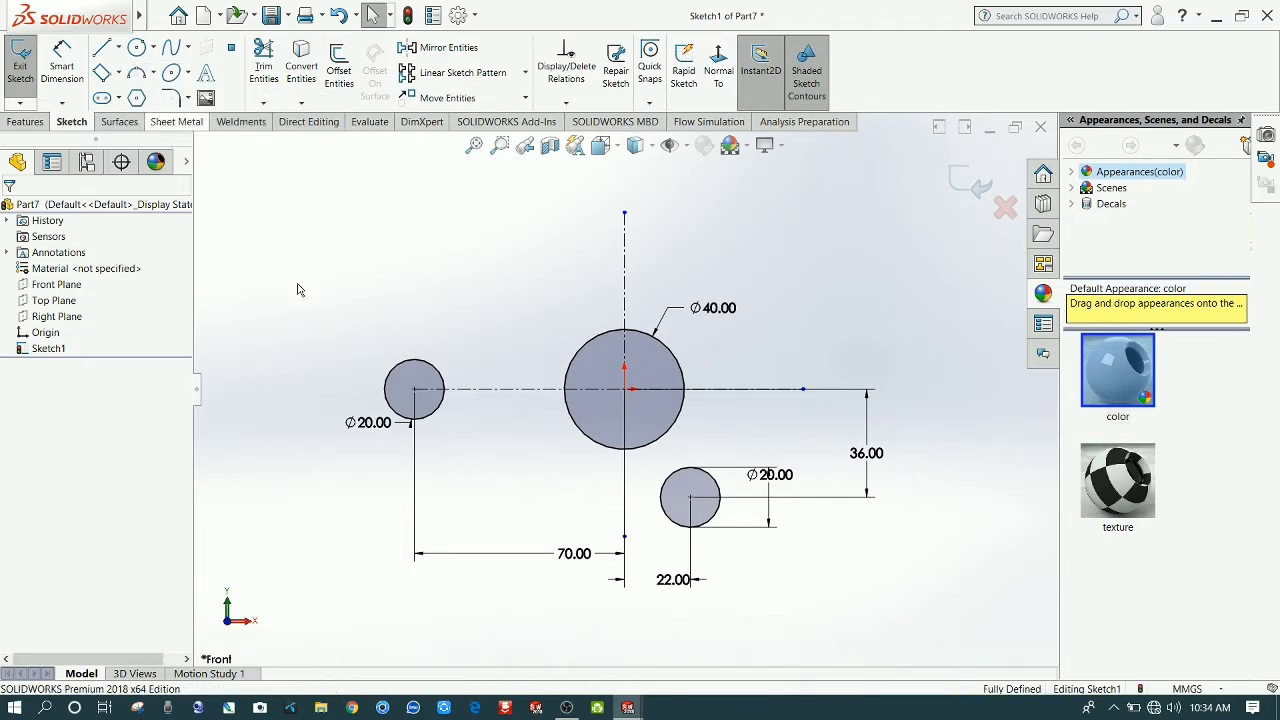
click(431, 363)
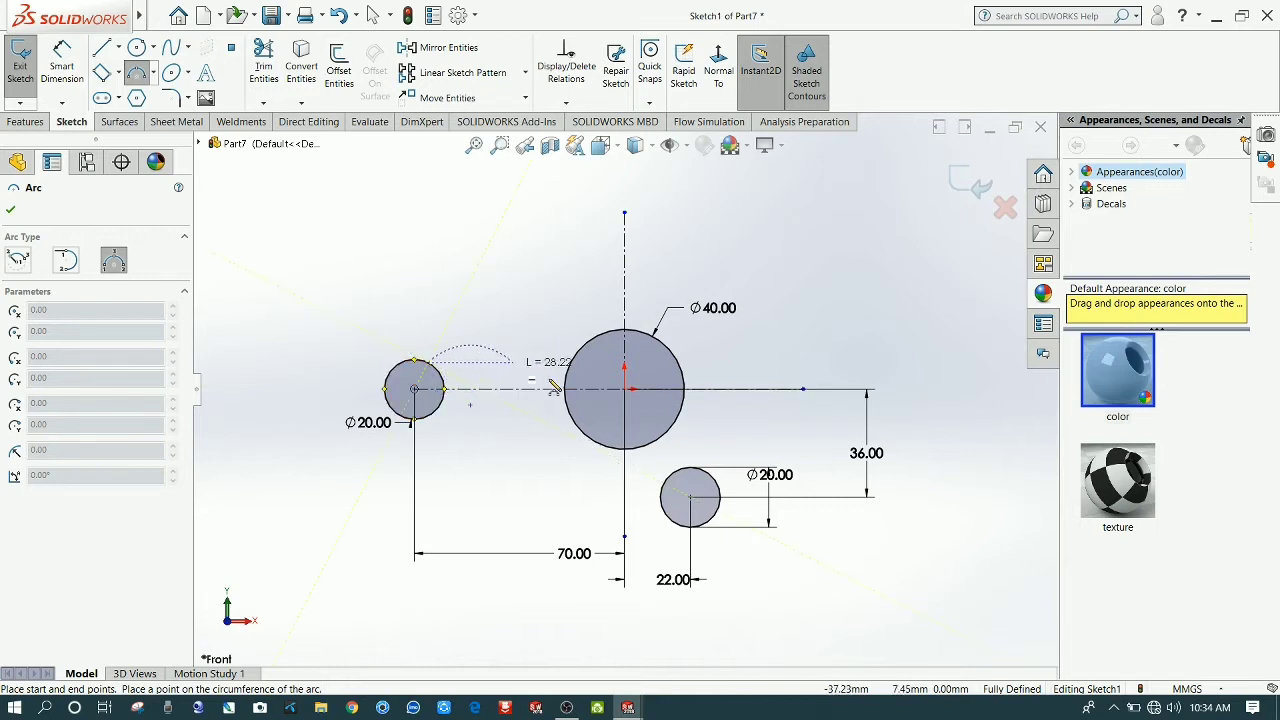
click(592, 337)
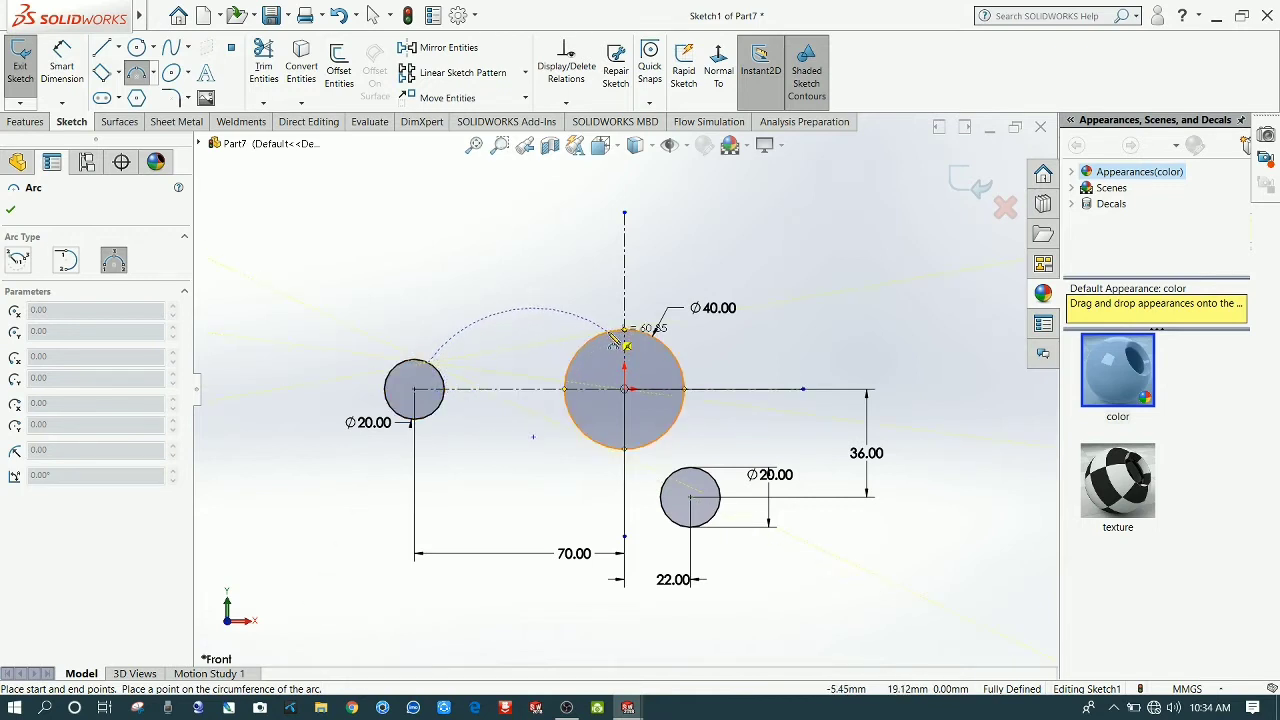
click(520, 358)
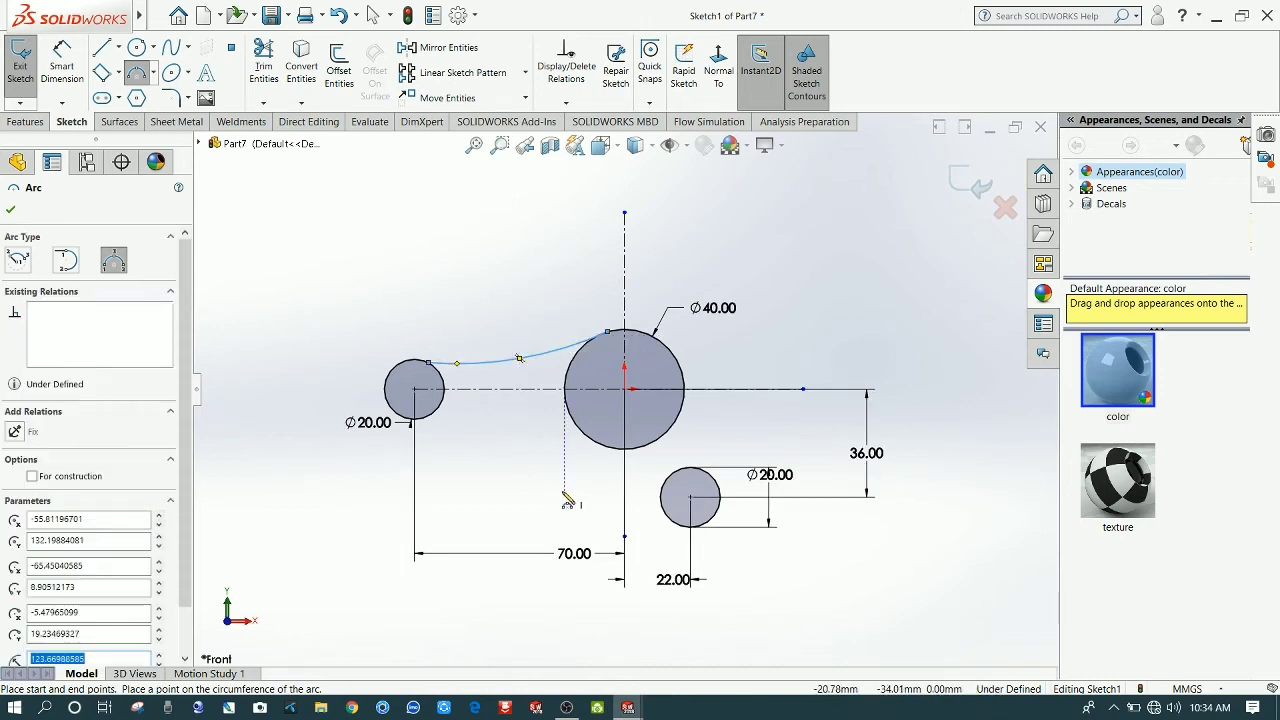
Step: Sketch a three-point arc of about 91 mm radius from the underside of the left circle to the lower circle's left side
click(430, 424)
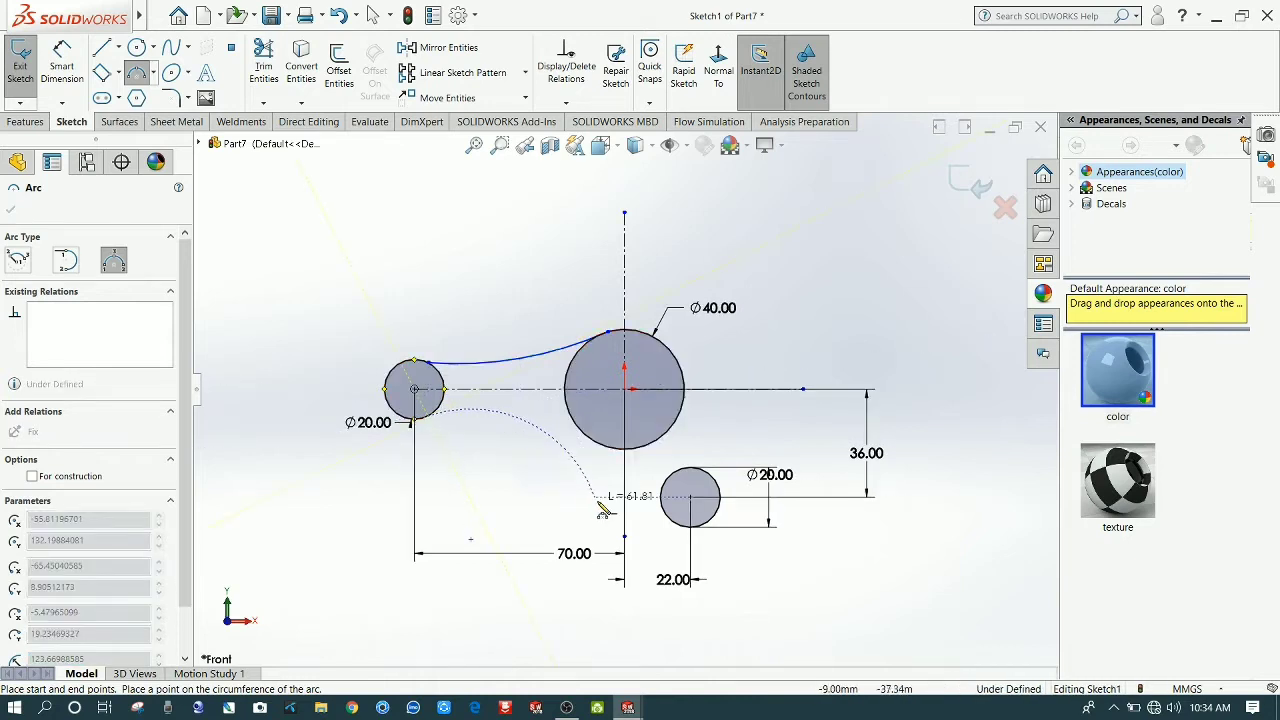
click(660, 505)
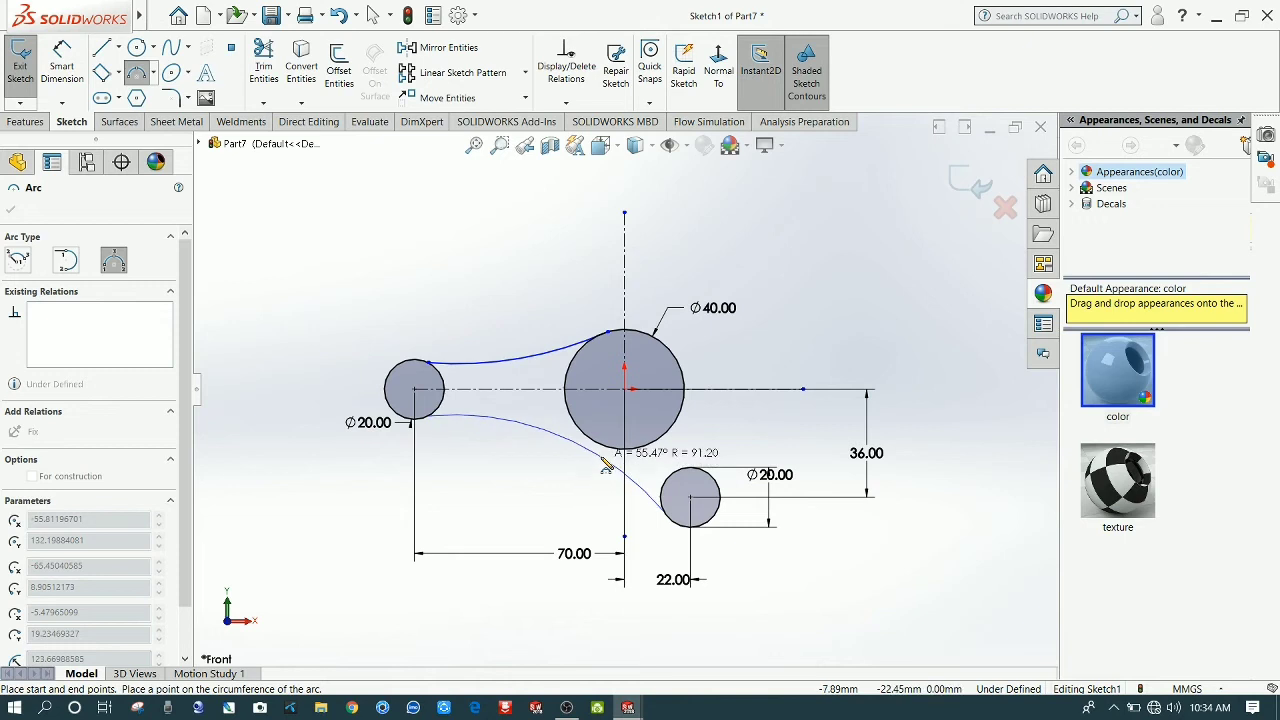
click(560, 440)
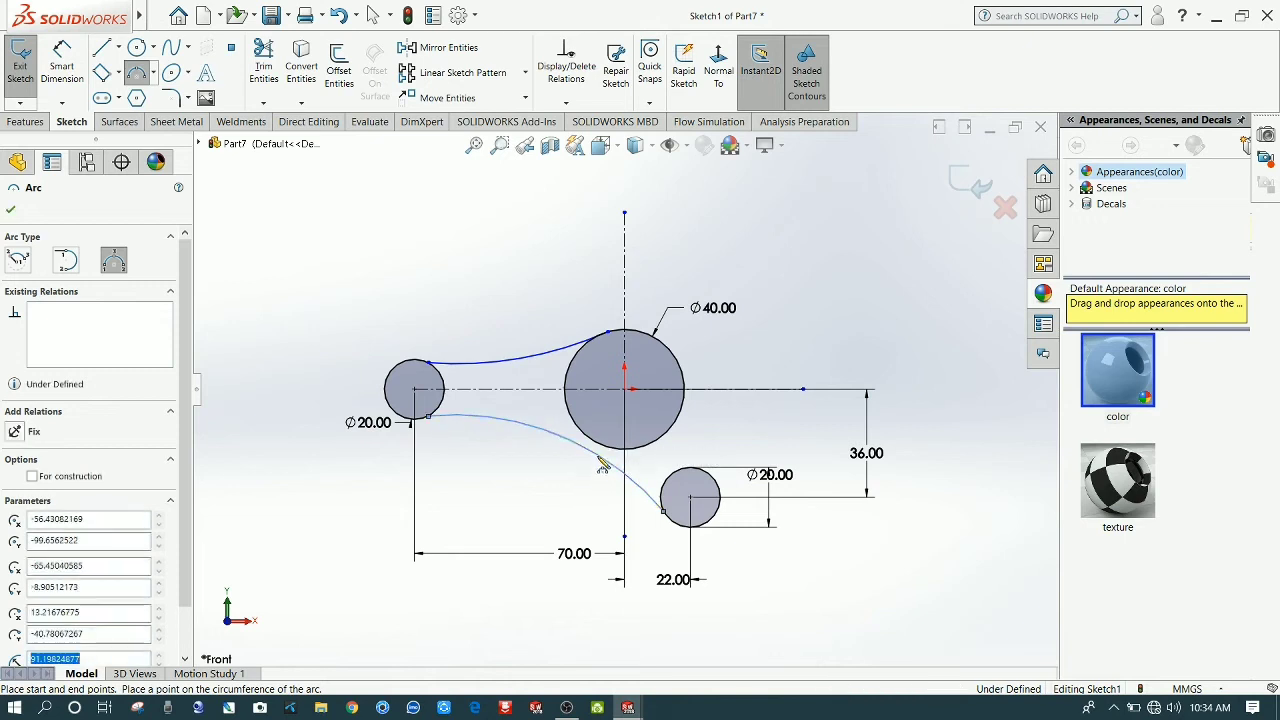
Step: Sketch a three-point arc of about 57 mm radius from the central circle's right side to the lower circle's upper right
click(686, 377)
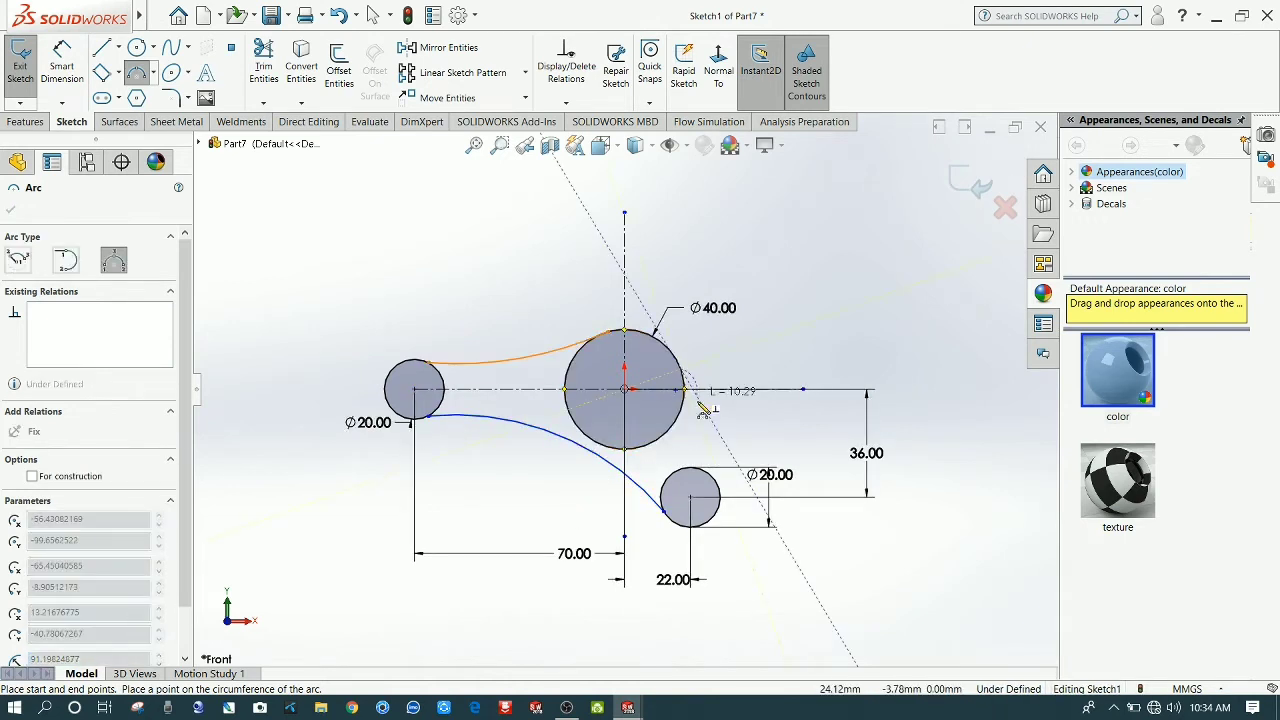
click(712, 482)
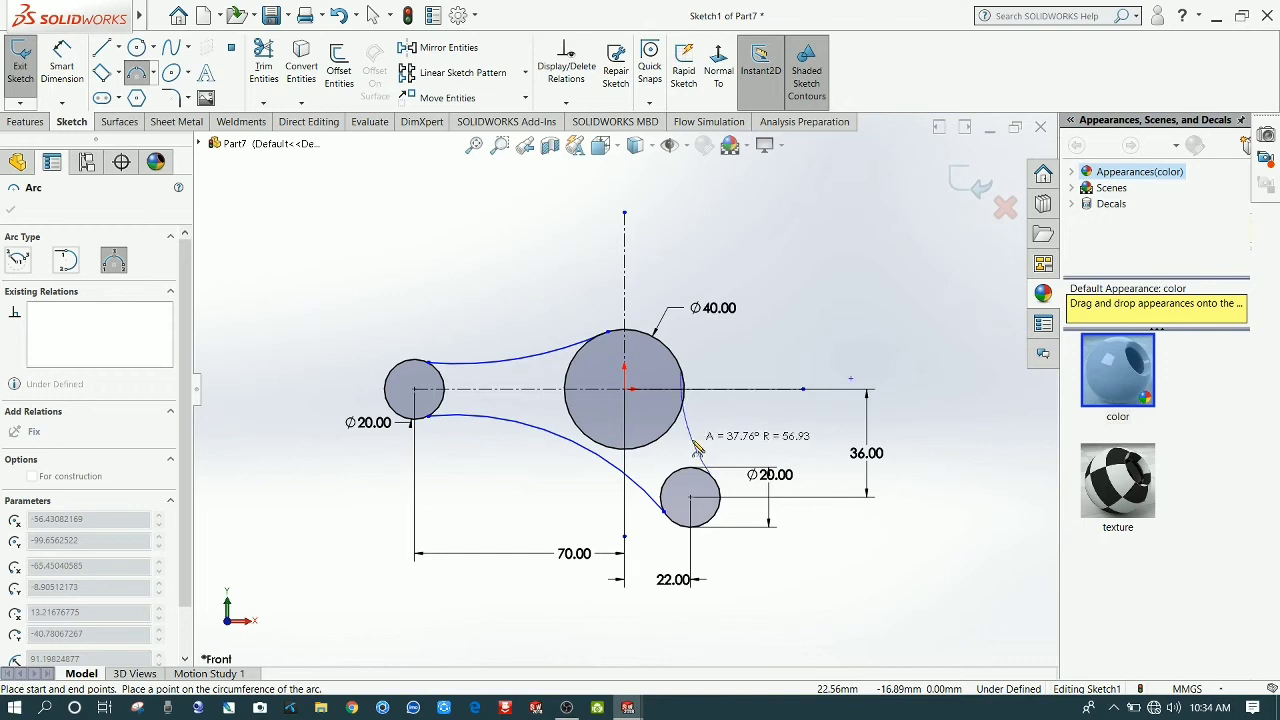
click(697, 451)
right_click(762, 318)
click(771, 331)
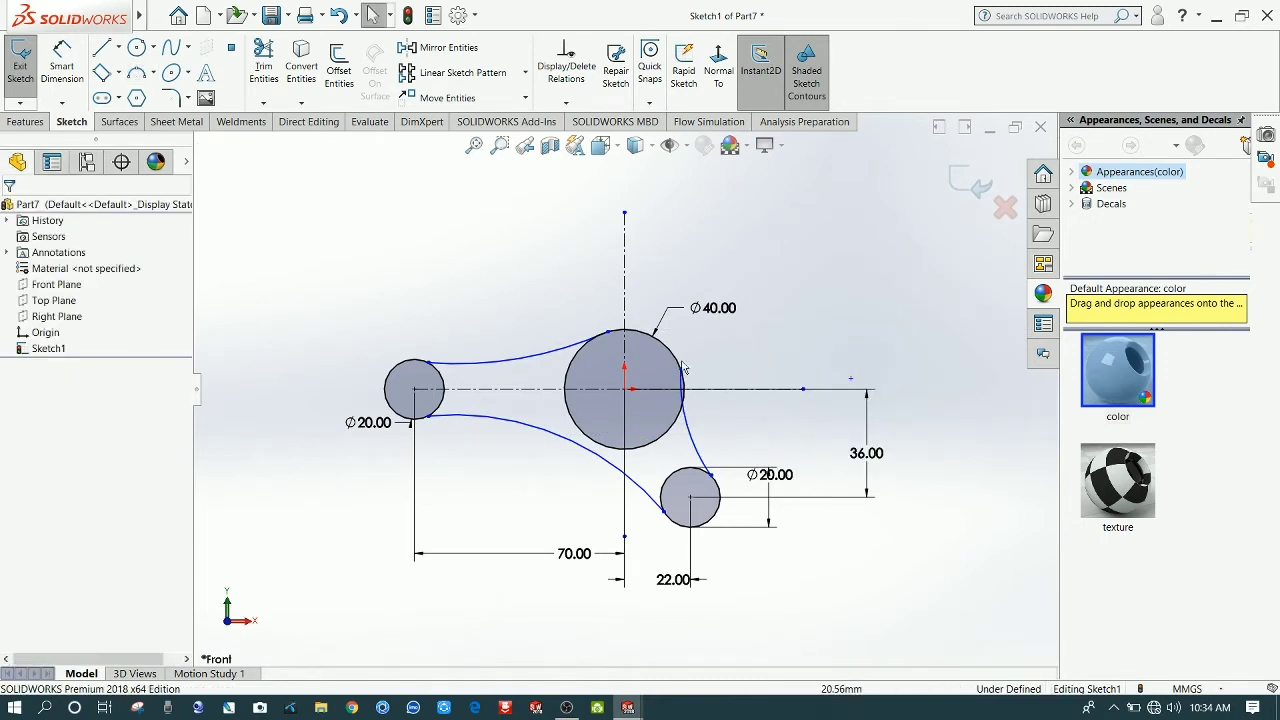
Step: Dimension the arc joining the upper sides of the left and central circles with a radius of 80 mm
click(62, 62)
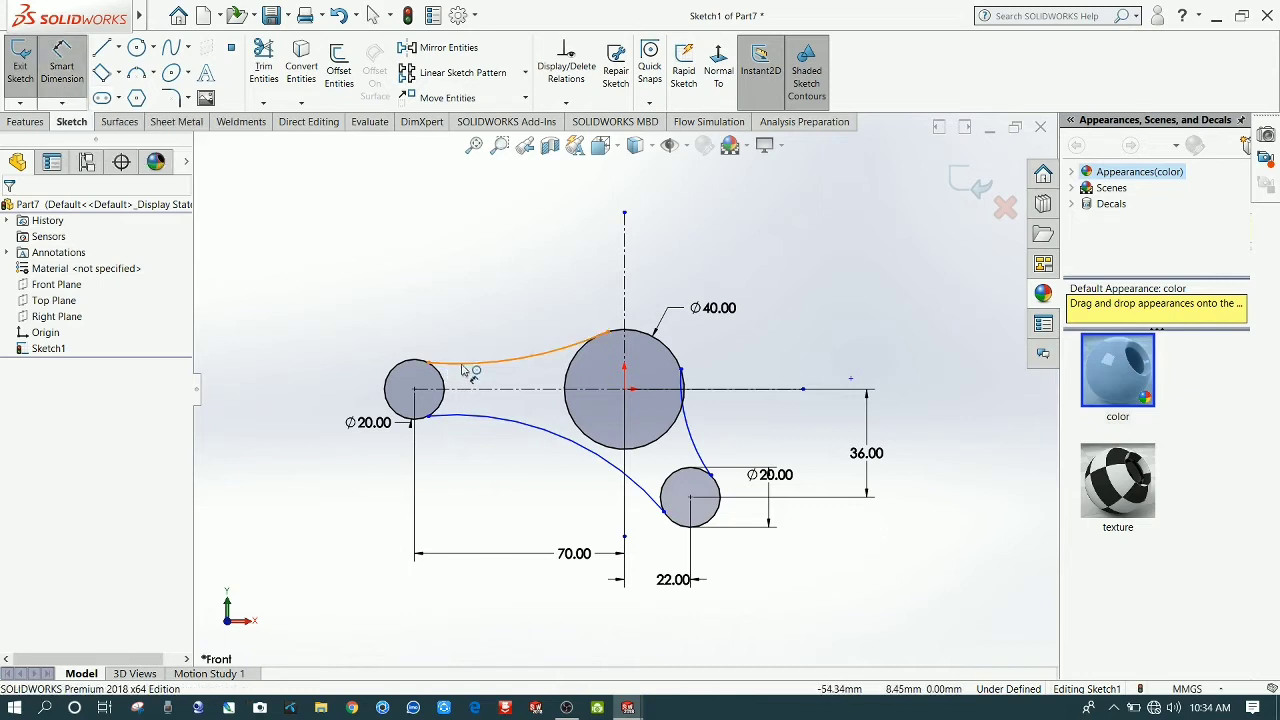
click(466, 361)
click(466, 298)
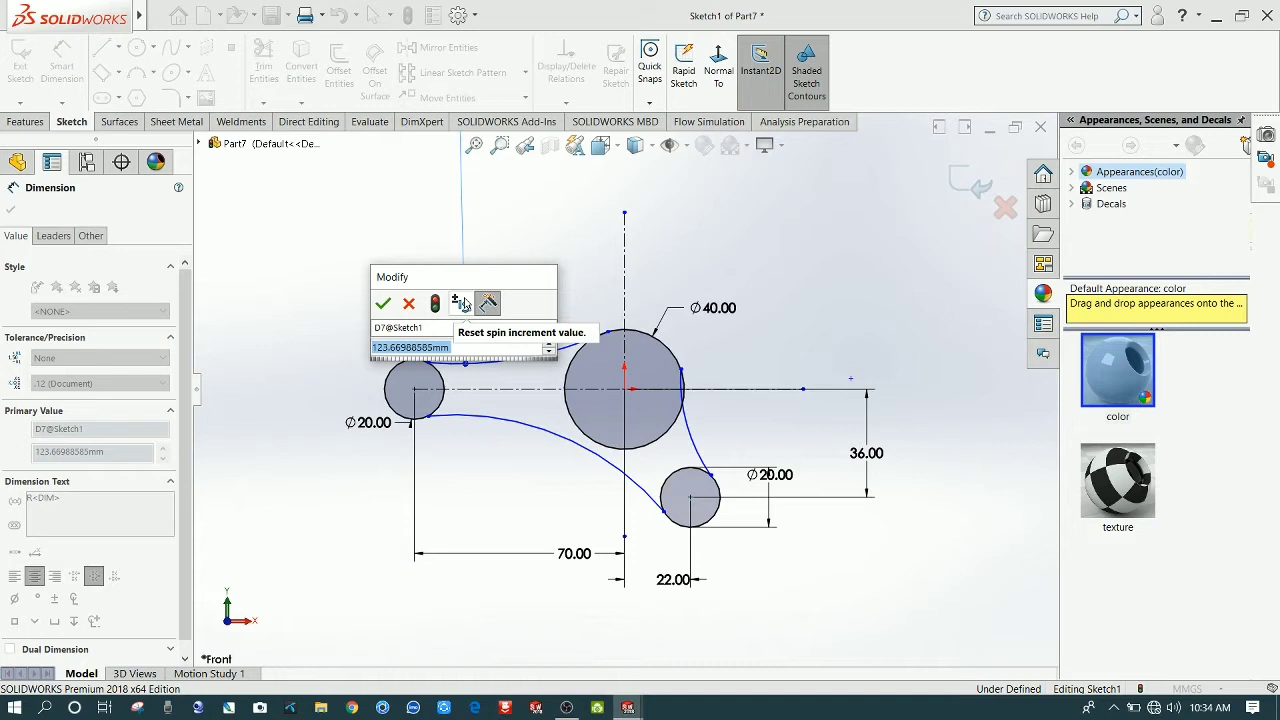
text(80)
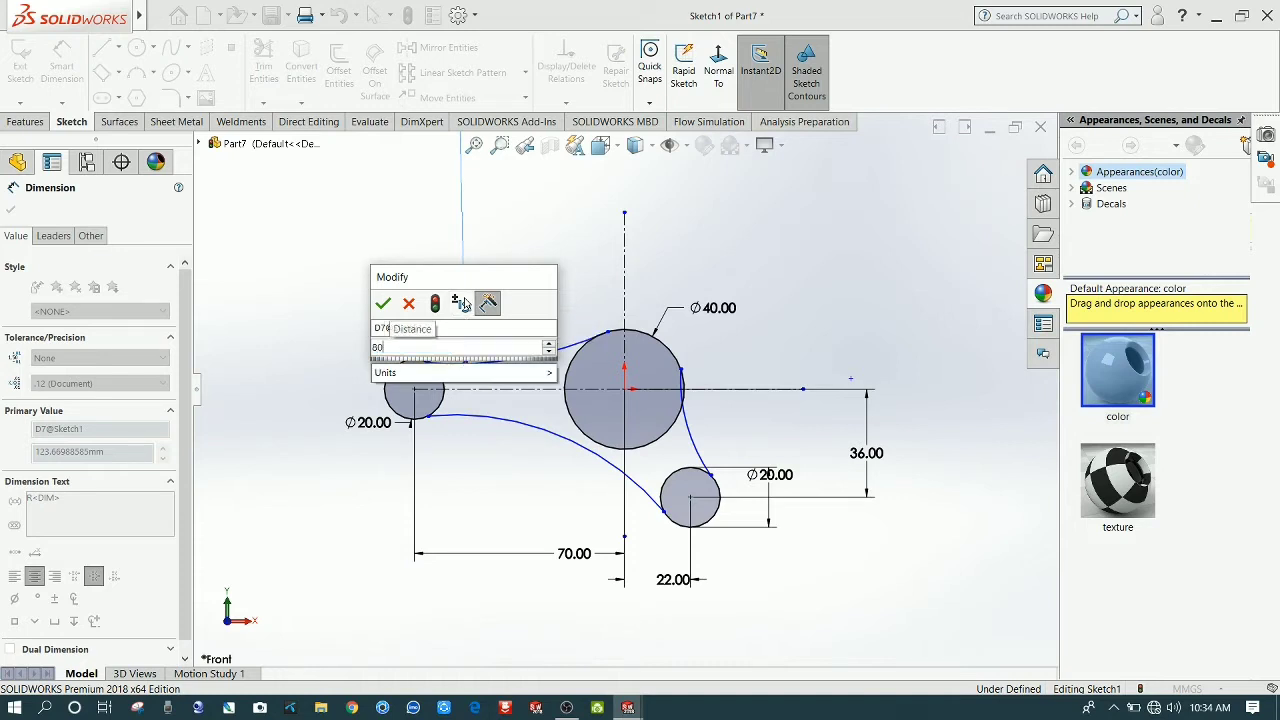
key(Return)
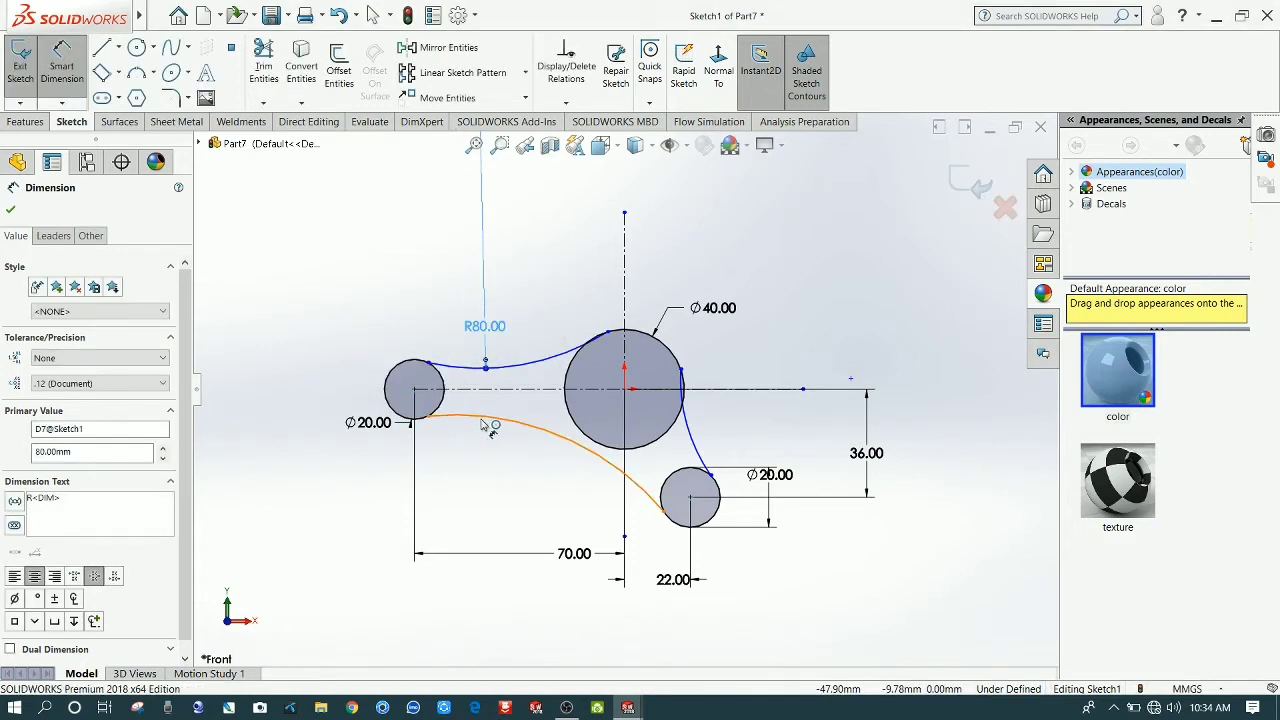
Step: Dimension the long lower arc and the arc between the central and lower circles with radii of 80 mm
click(489, 427)
click(489, 464)
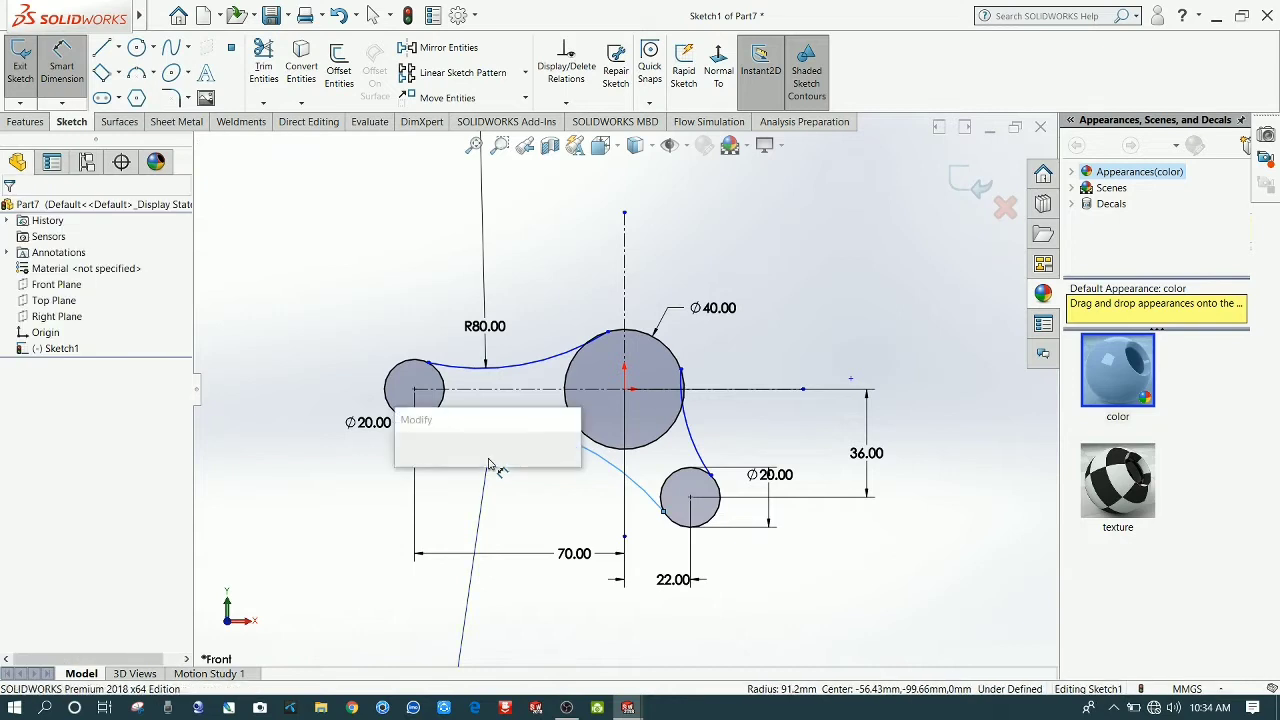
text(80)
key(Return)
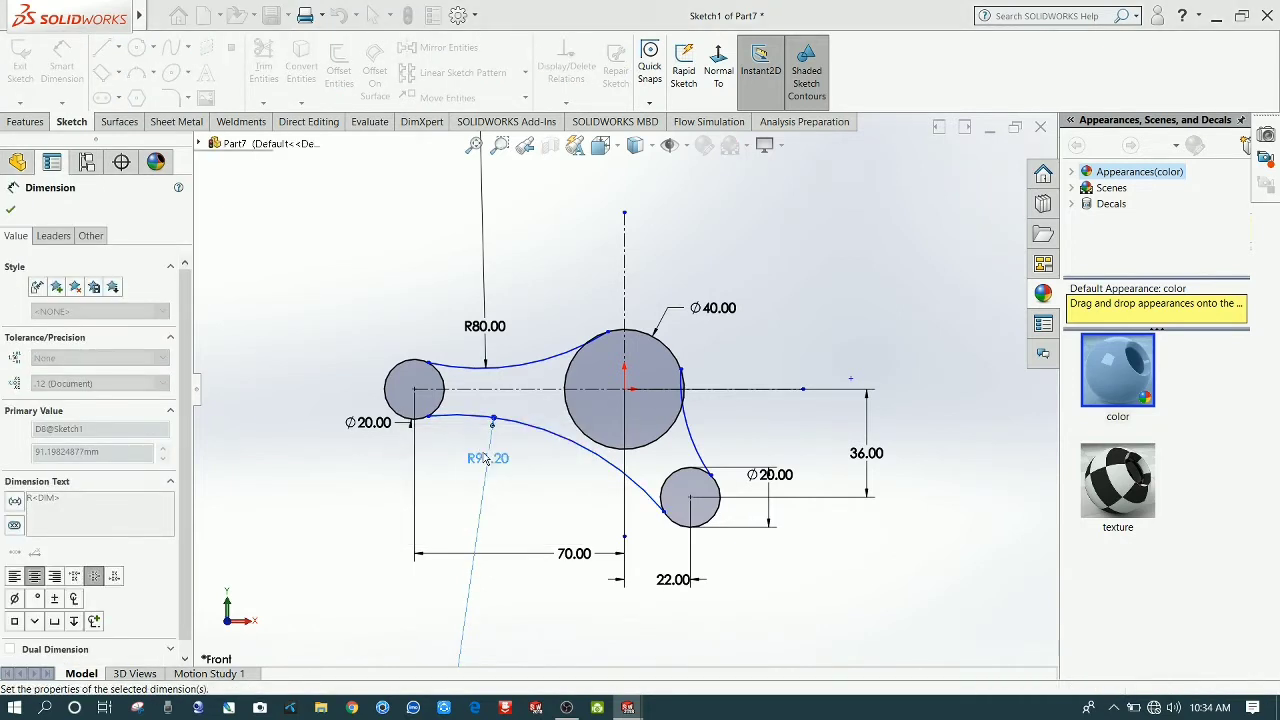
click(697, 452)
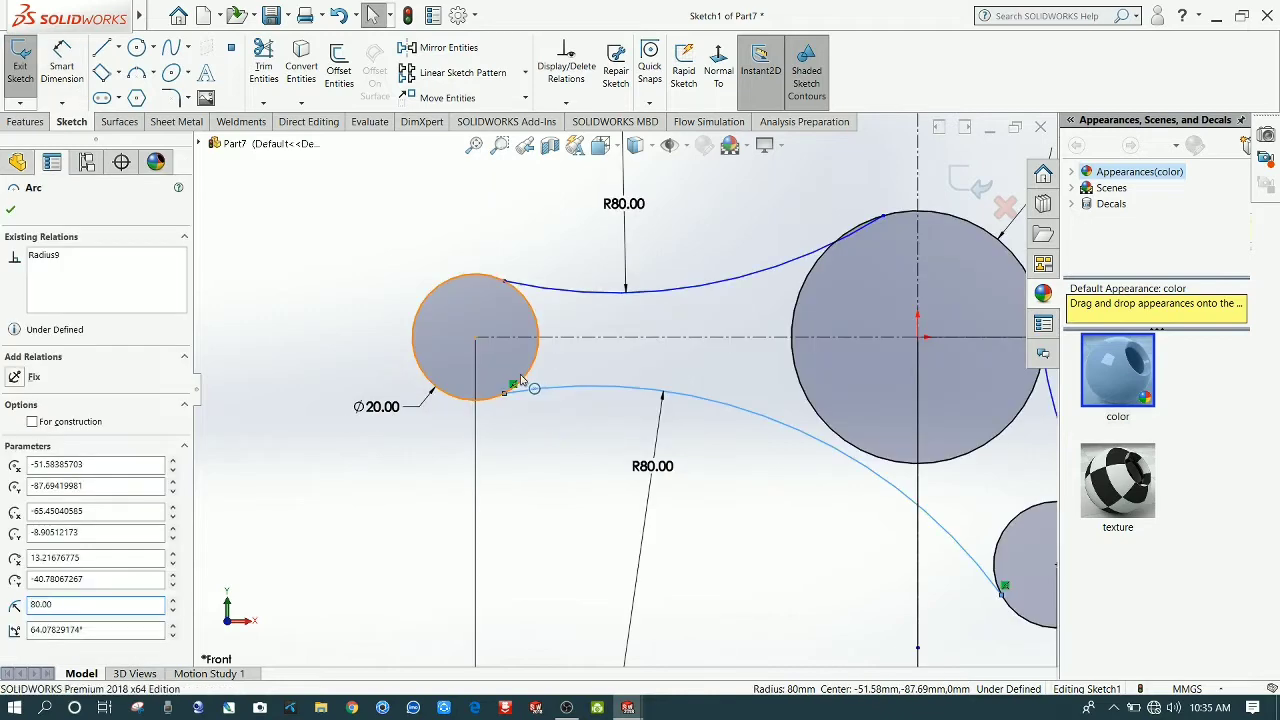
Step: Make the long lower arc and the upper arc each tangent to the left 20 mm circle
ctrl+click(520, 378)
click(586, 320)
click(578, 318)
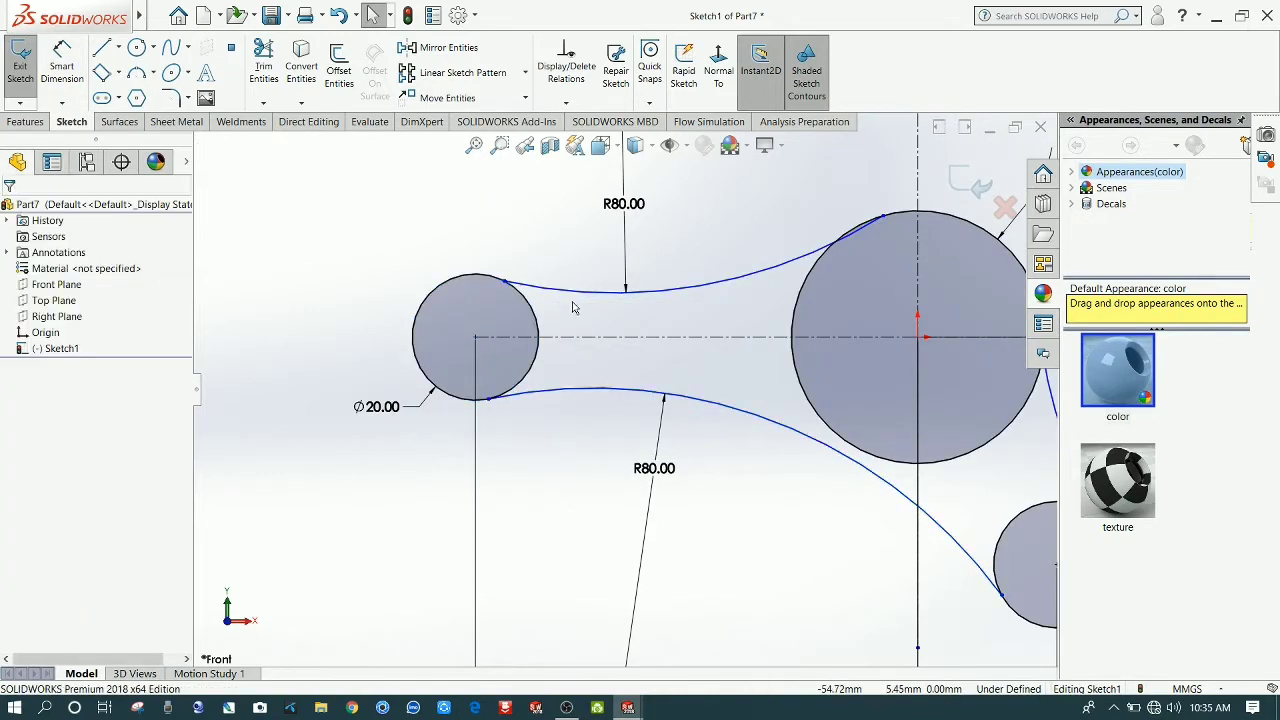
click(561, 292)
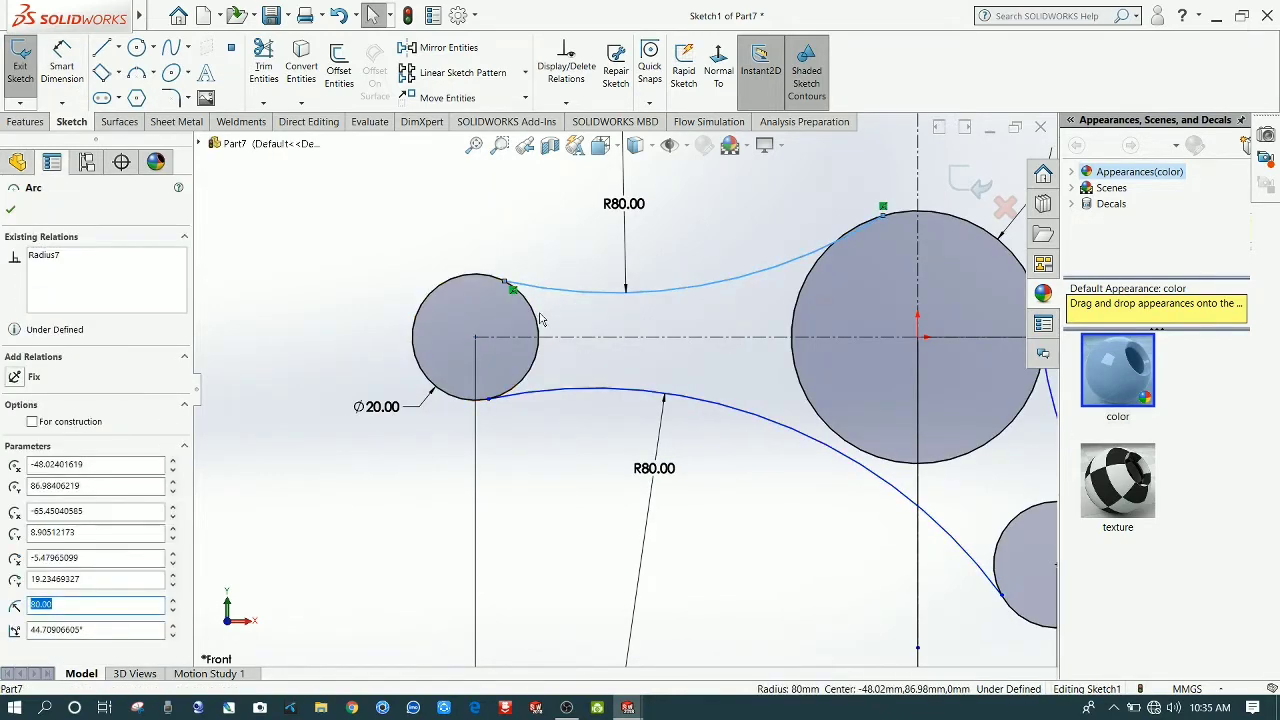
ctrl+click(538, 318)
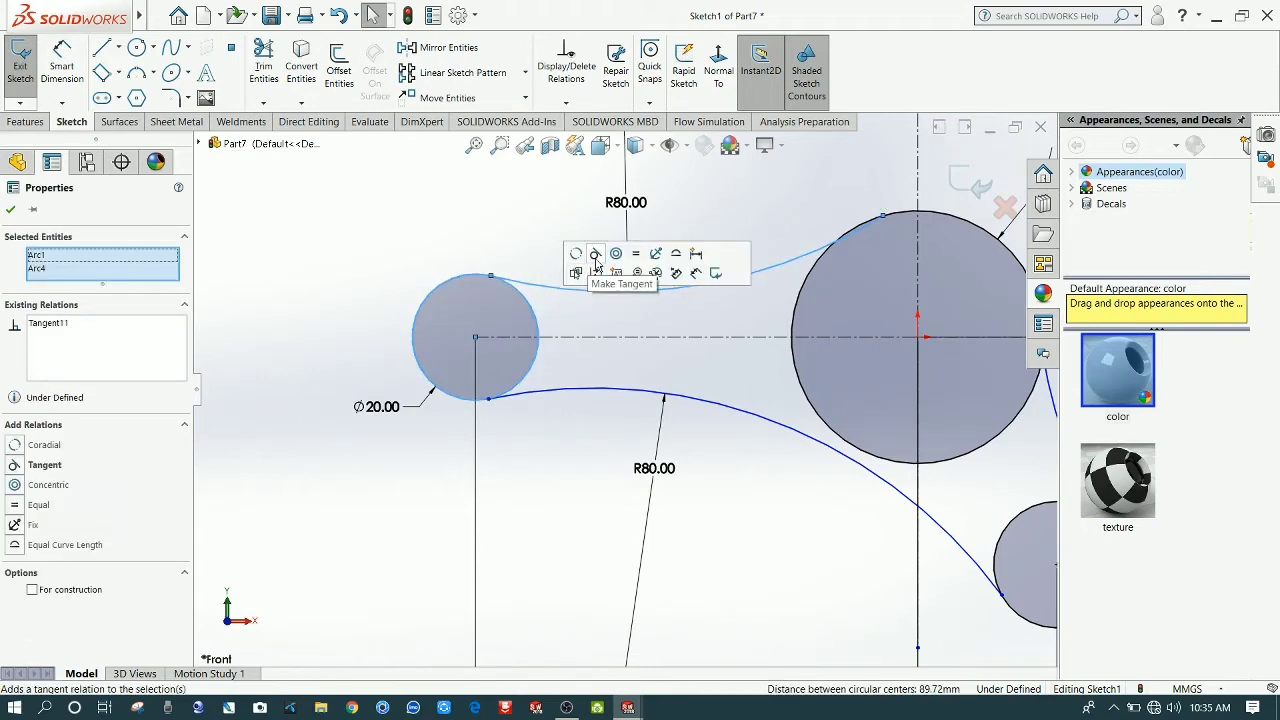
click(595, 262)
Step: Make the upper arc tangent to the central 40 mm circle
scroll(600, 300, up, 2)
scroll(800, 250, down, 5)
click(807, 247)
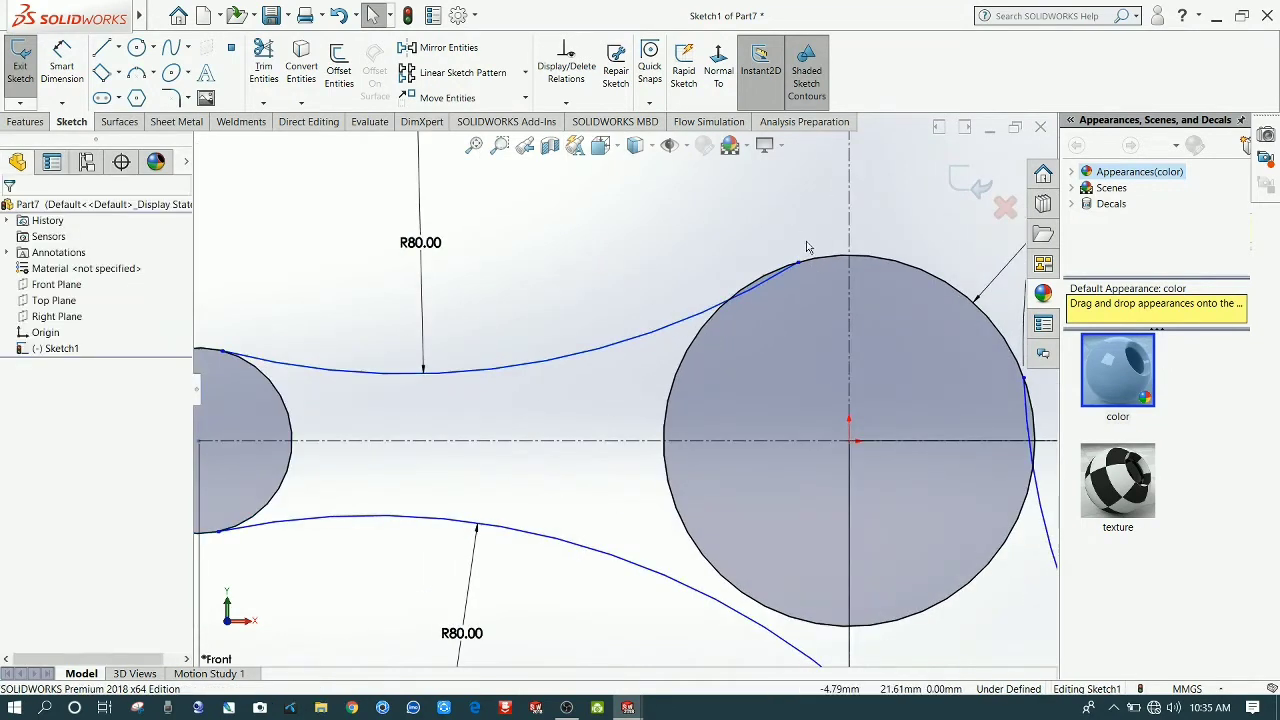
click(805, 255)
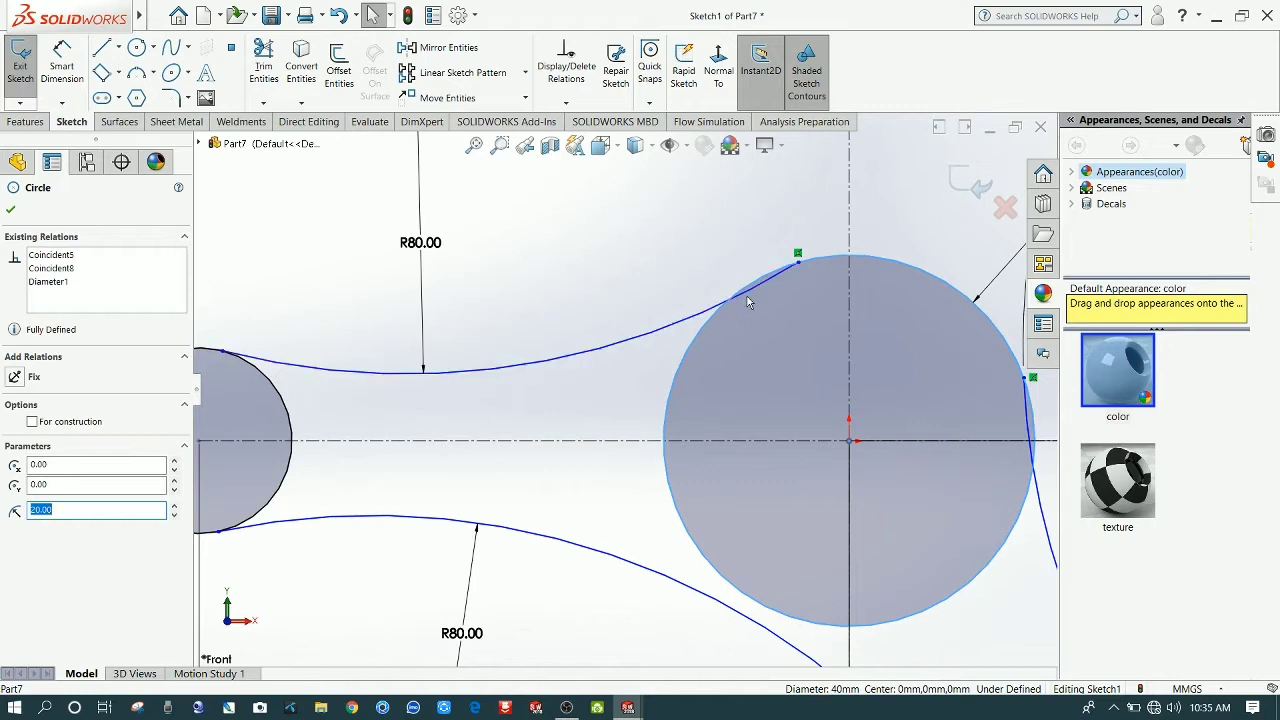
ctrl+click(771, 280)
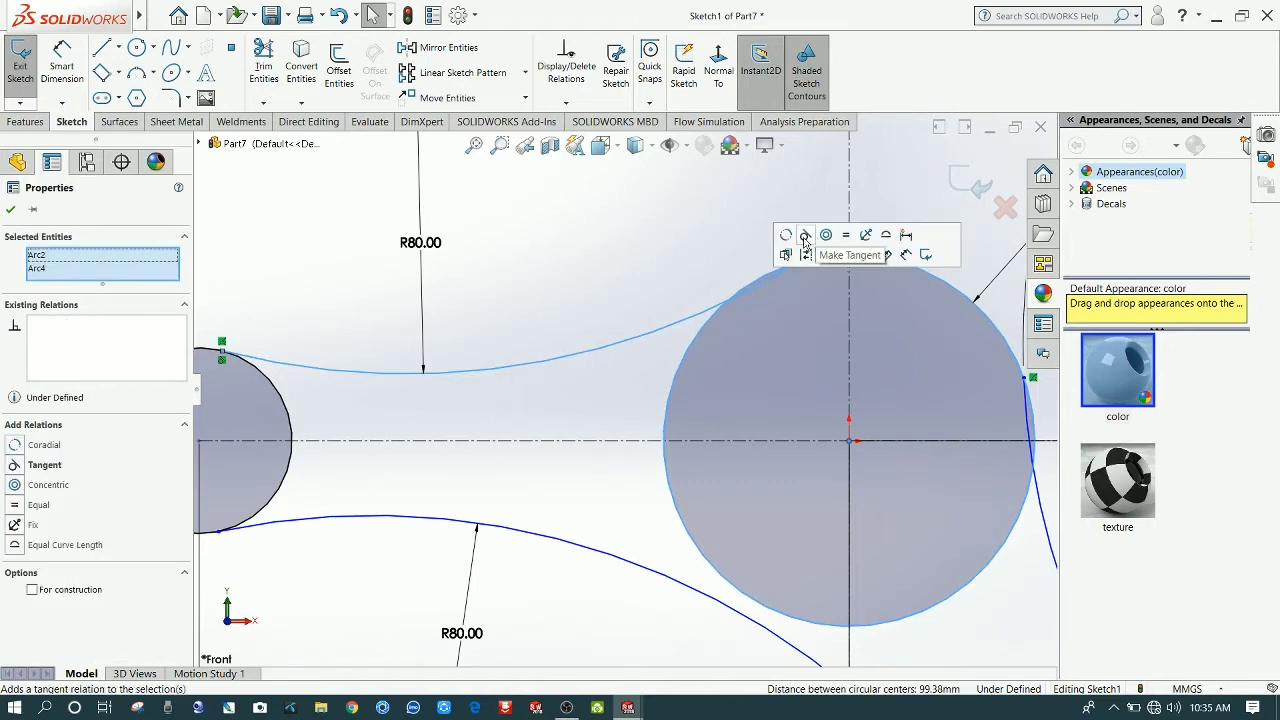
click(805, 240)
Step: Make the right-hand arc tangent to the central 40 mm circle
scroll(720, 263, up, 2)
scroll(770, 394, down, 4)
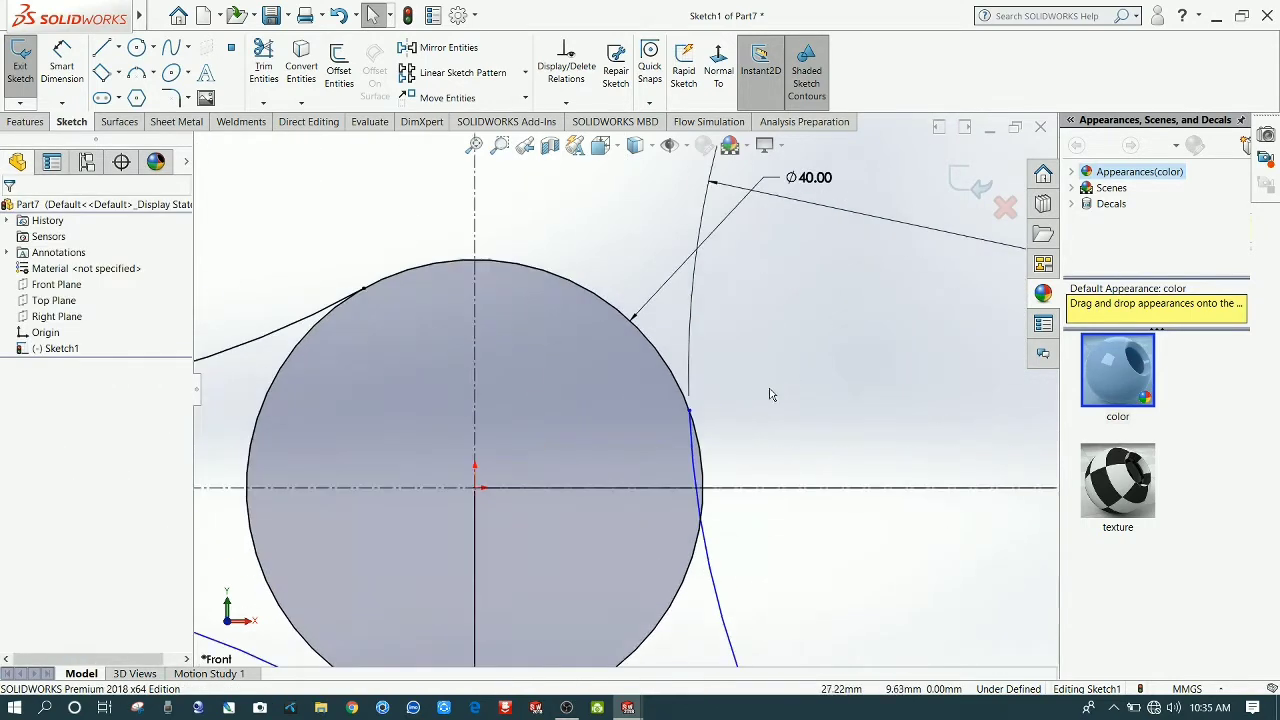
click(710, 553)
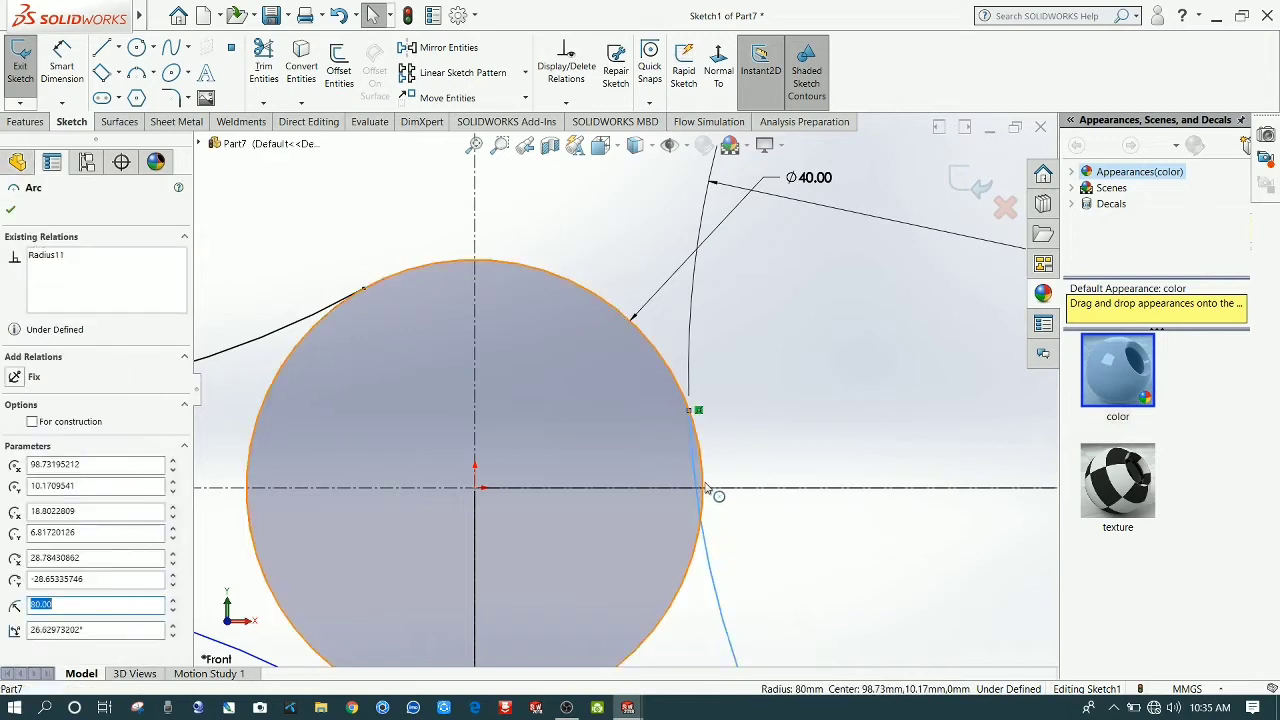
ctrl+click(714, 491)
click(764, 421)
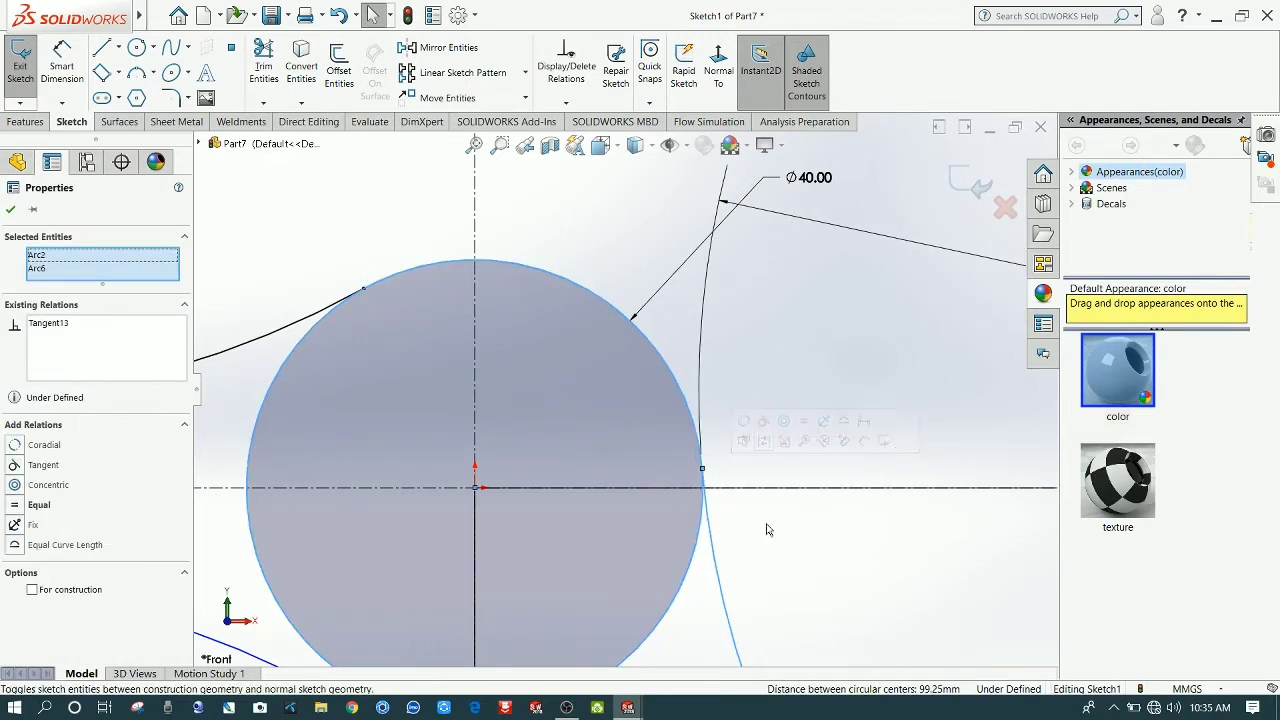
Step: Make the right-hand arc tangent to the lower 20 mm circle
scroll(740, 525, up, 5)
click(737, 543)
scroll(670, 547, down, 8)
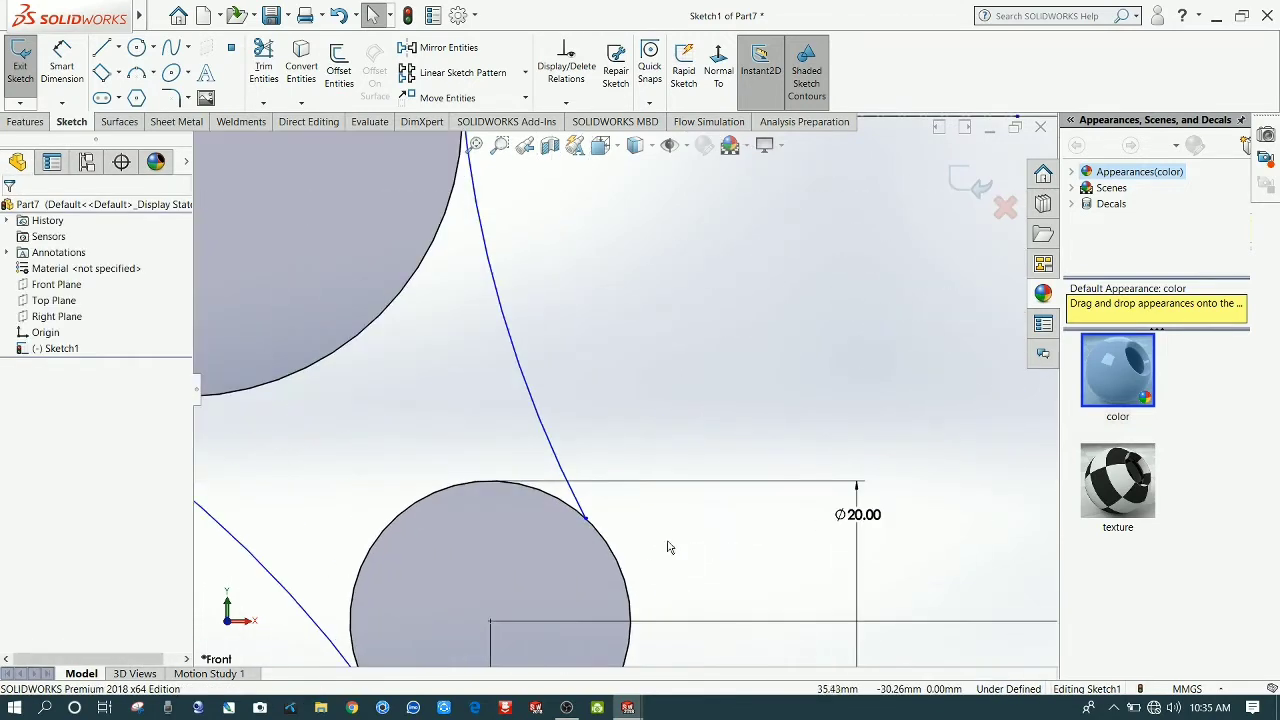
click(618, 564)
click(580, 507)
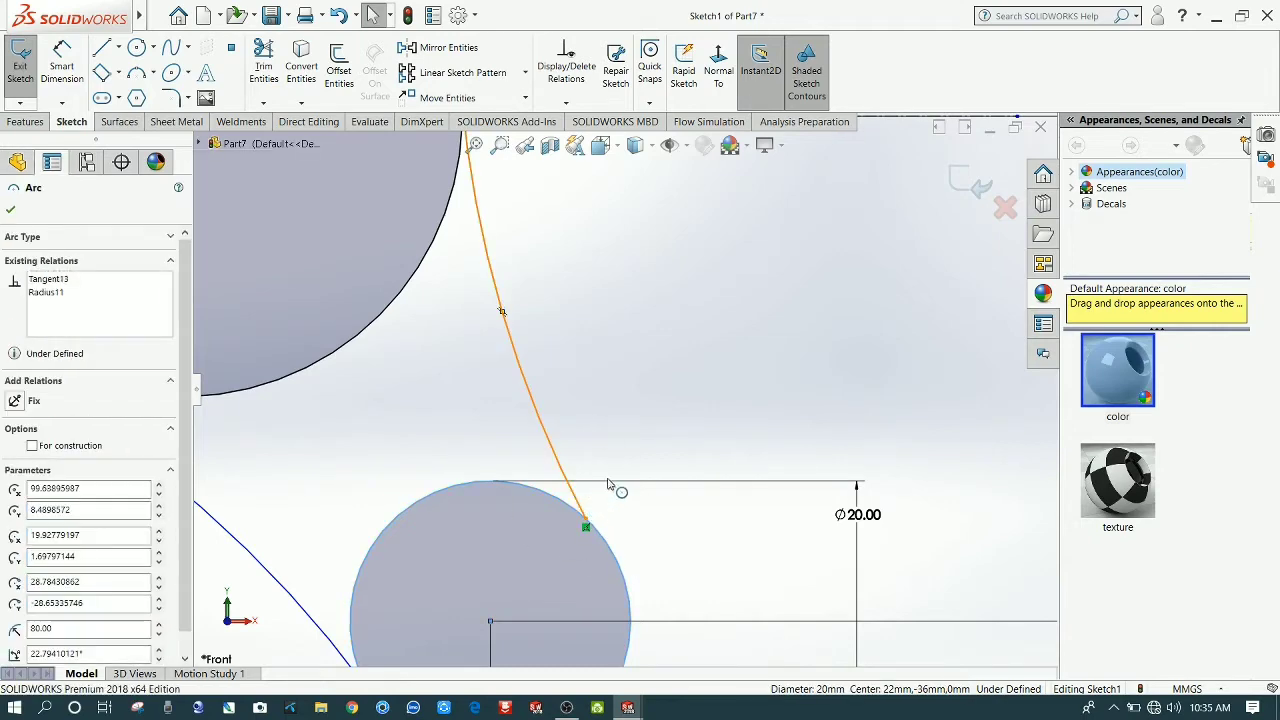
ctrl+click(598, 528)
click(638, 442)
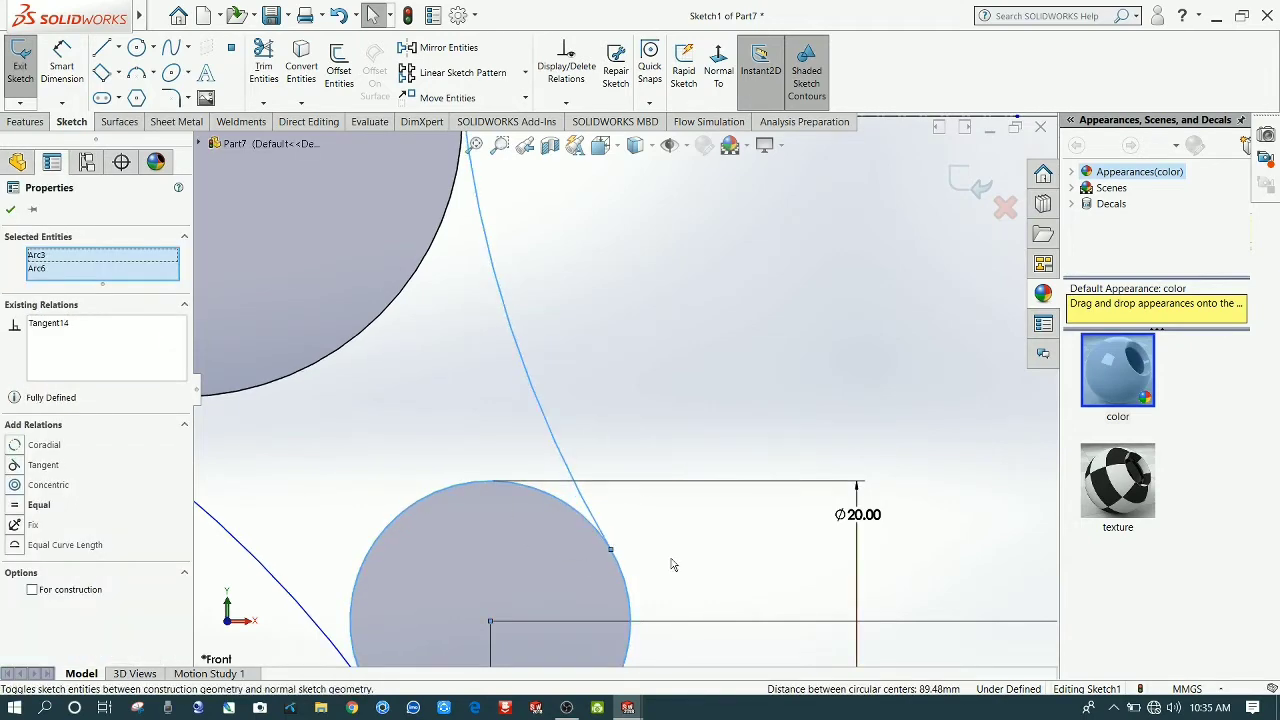
click(672, 562)
Step: Make the long lower arc tangent to the left side of the lower 20 mm circle
scroll(672, 562, up, 3)
scroll(521, 485, down, 5)
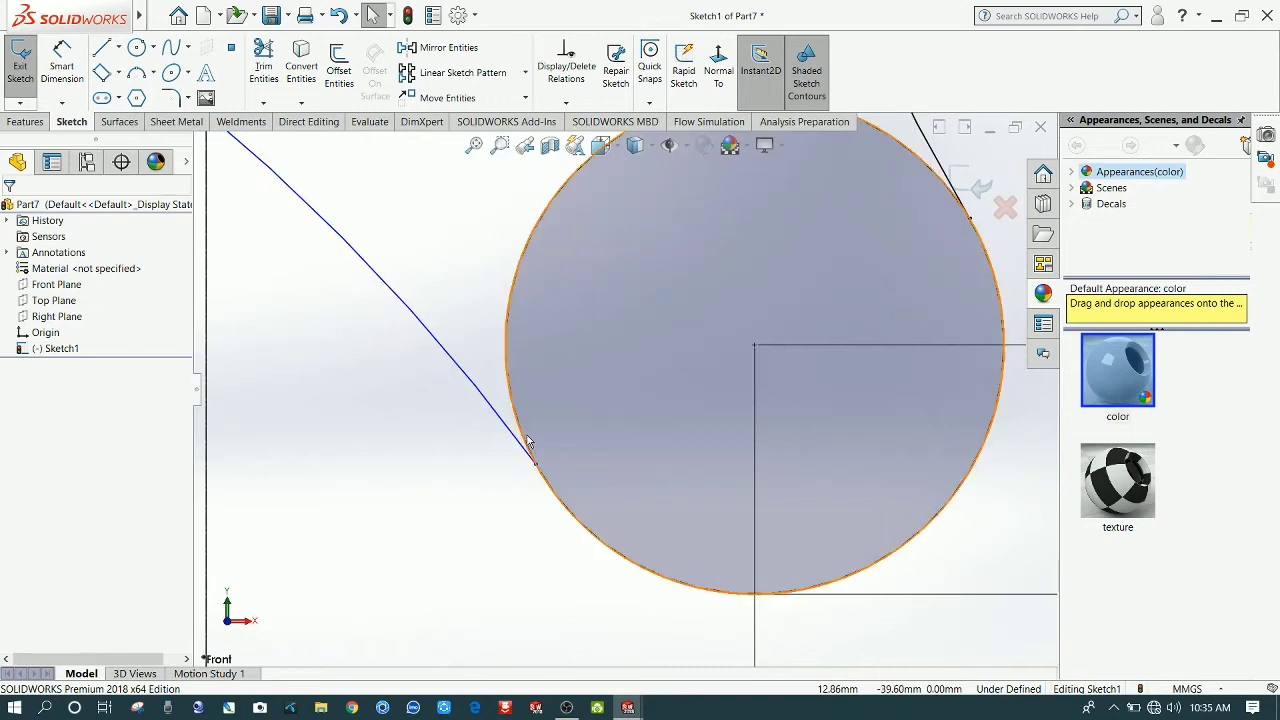
click(528, 442)
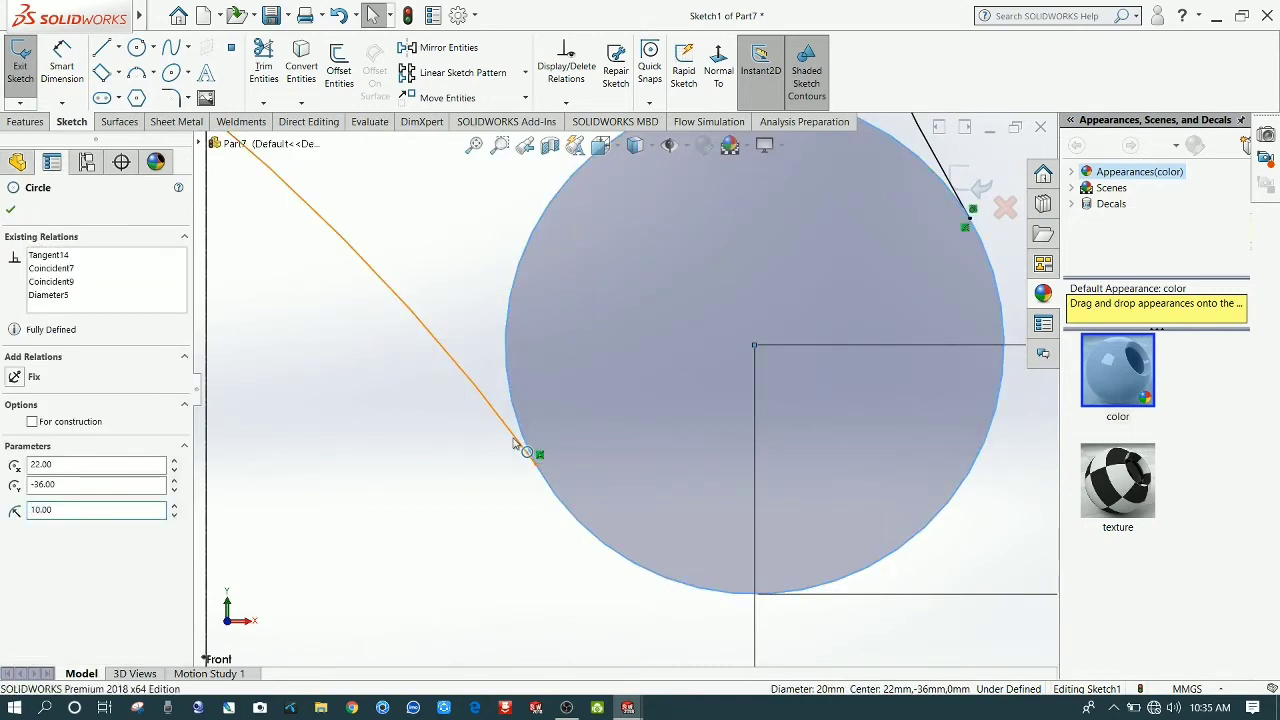
ctrl+click(513, 441)
click(571, 392)
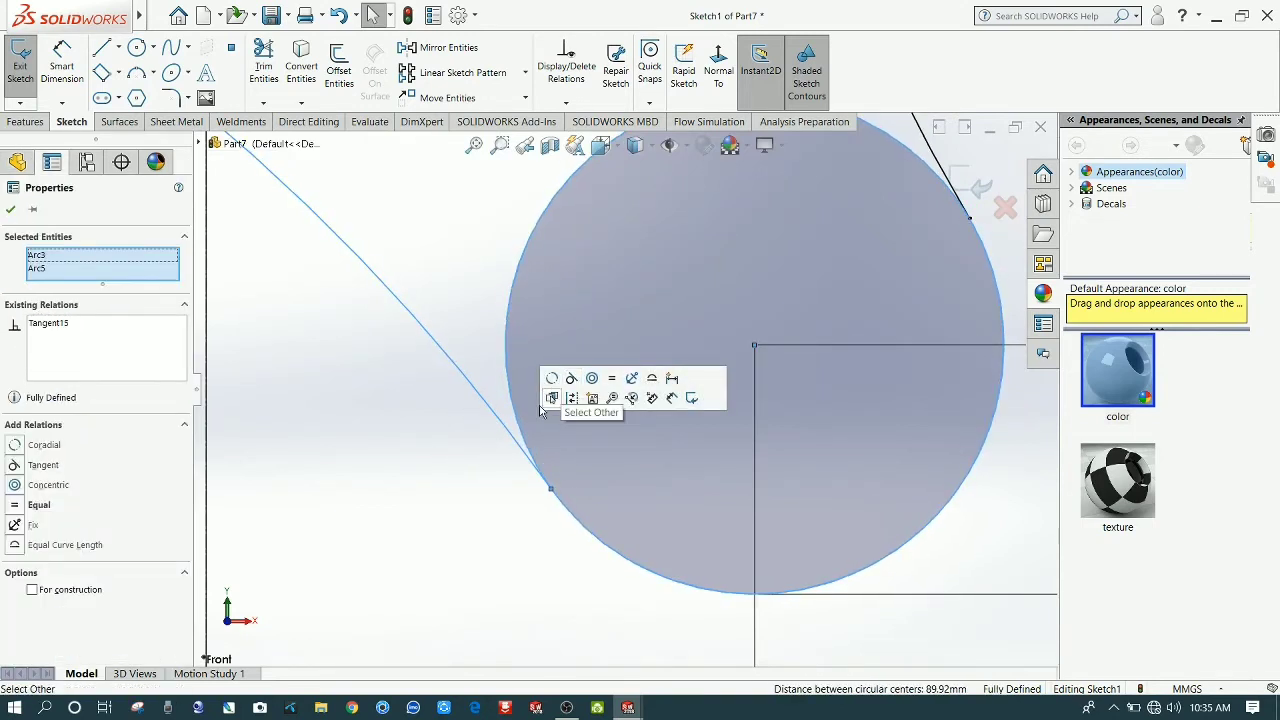
click(465, 478)
scroll(465, 478, up, 10)
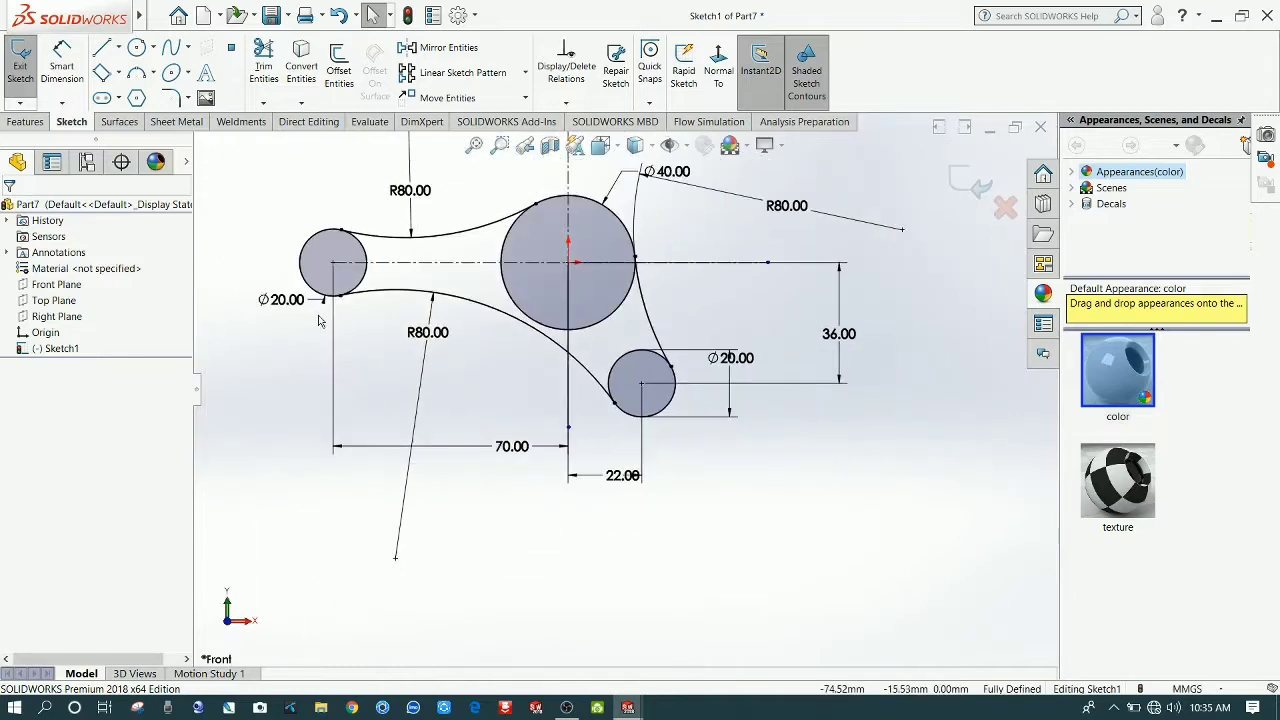
scroll(378, 291, down, 5)
scroll(378, 291, down, 2)
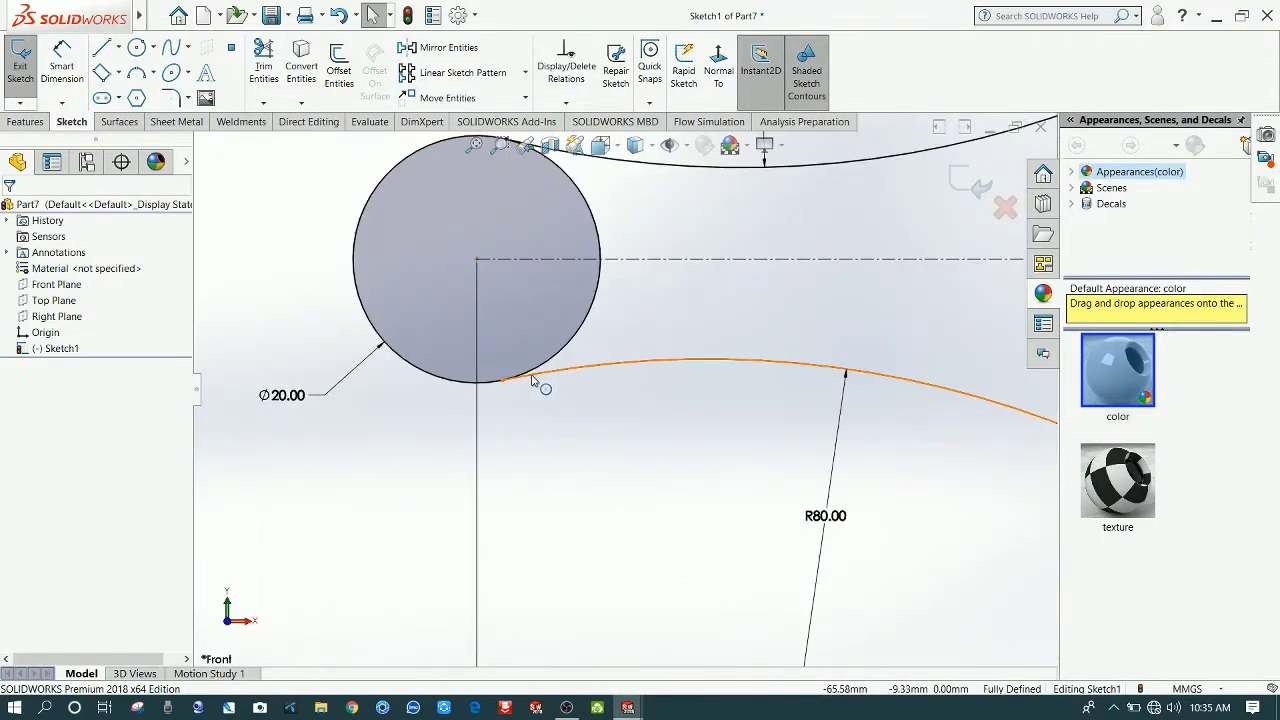
click(537, 381)
click(586, 477)
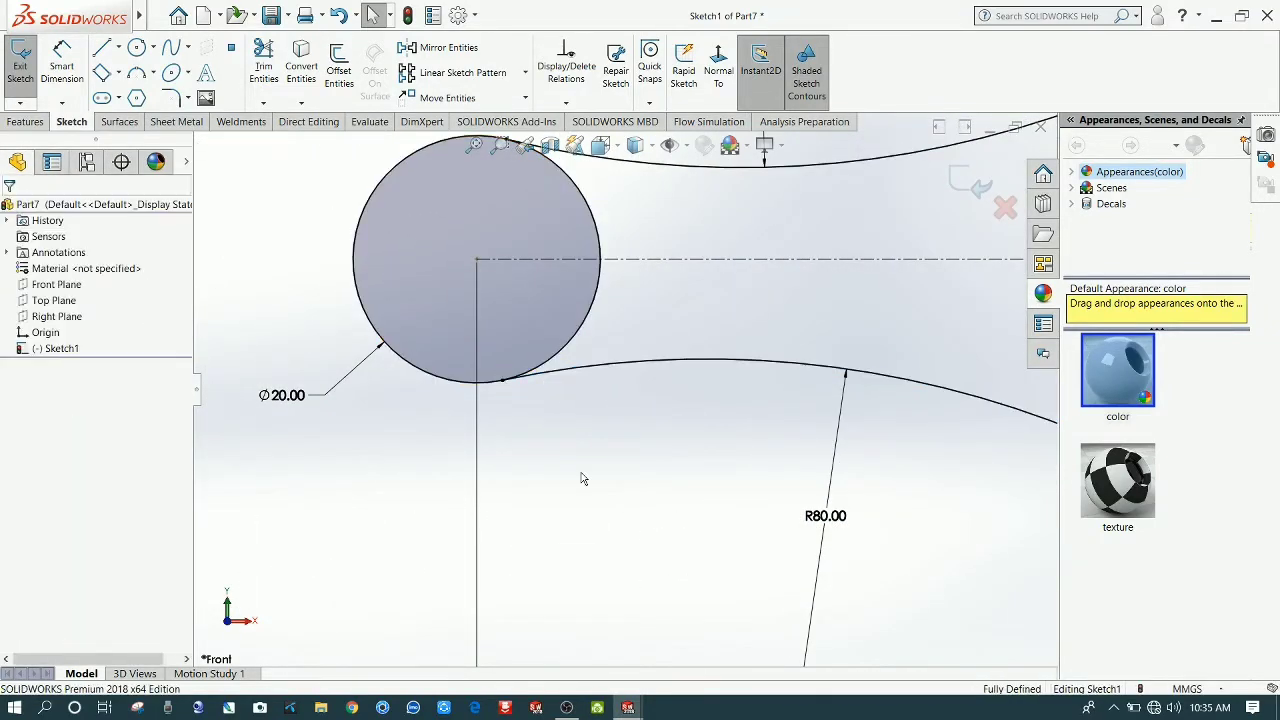
Step: Sketch inner circles about 10, 27 and 10 mm in diameter, concentric with the lower, central and left circles respectively
scroll(580, 477, up, 5)
scroll(580, 477, up, 2)
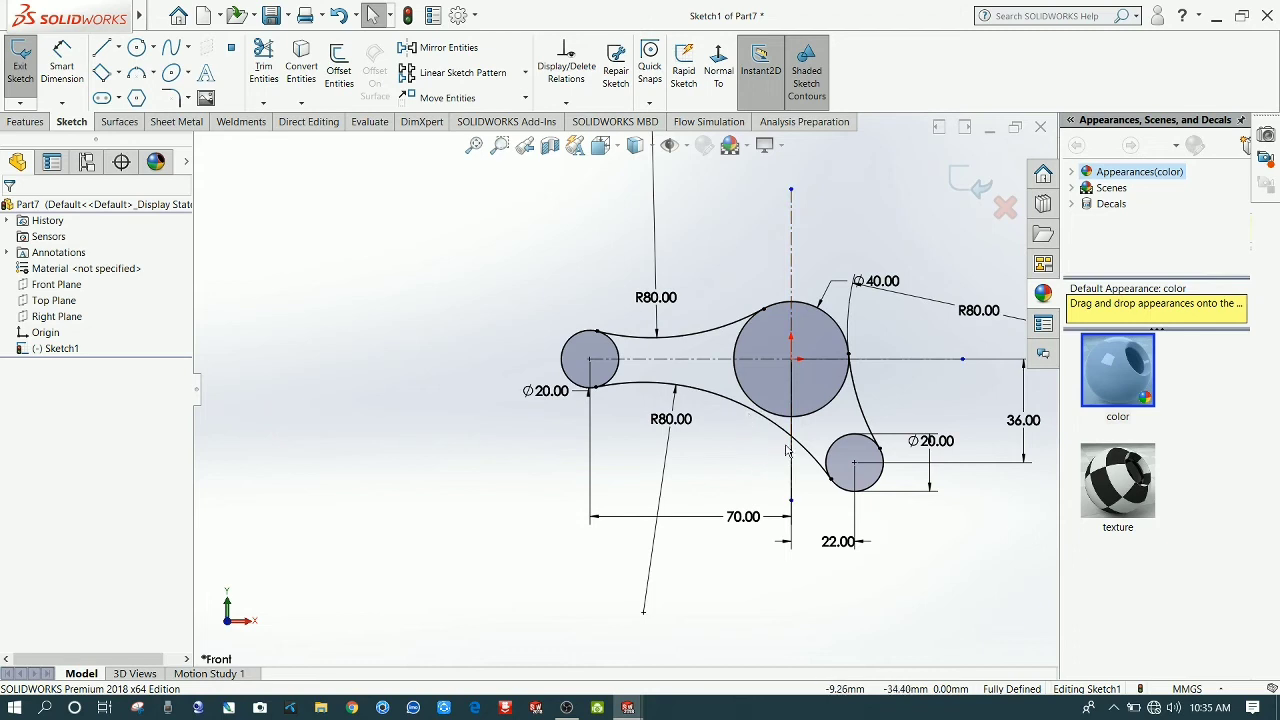
click(25, 122)
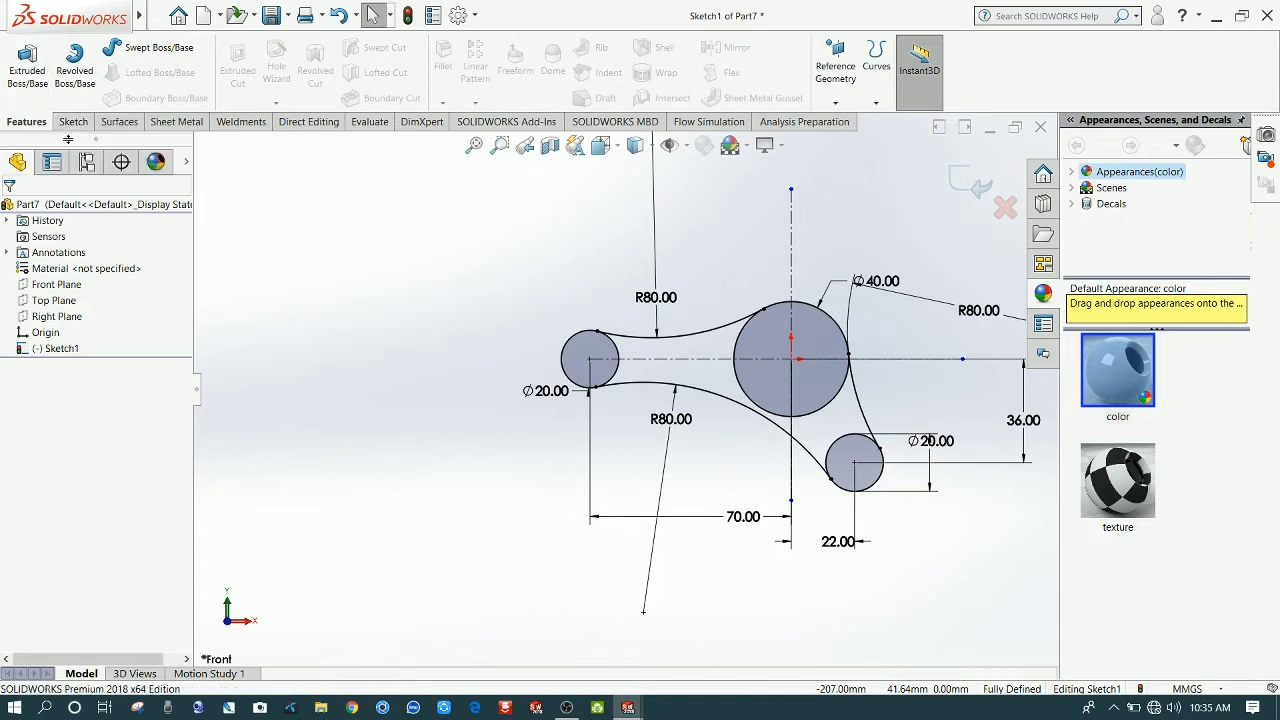
click(75, 122)
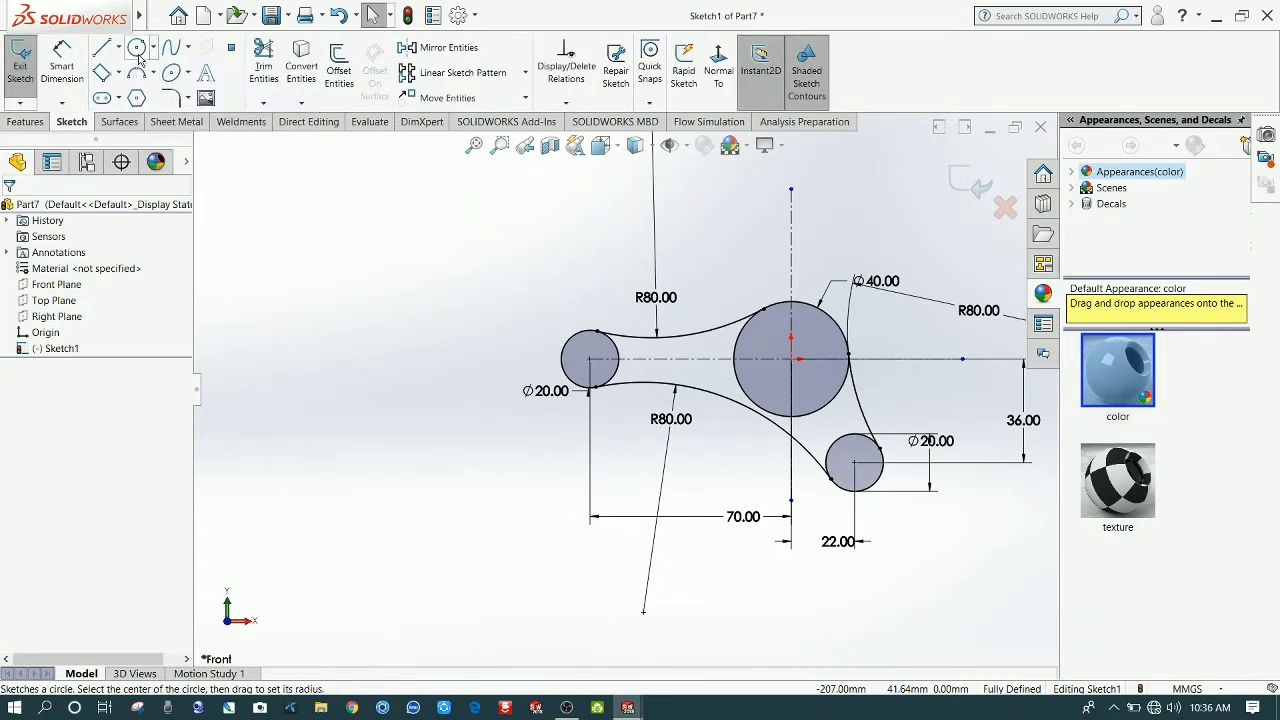
click(138, 50)
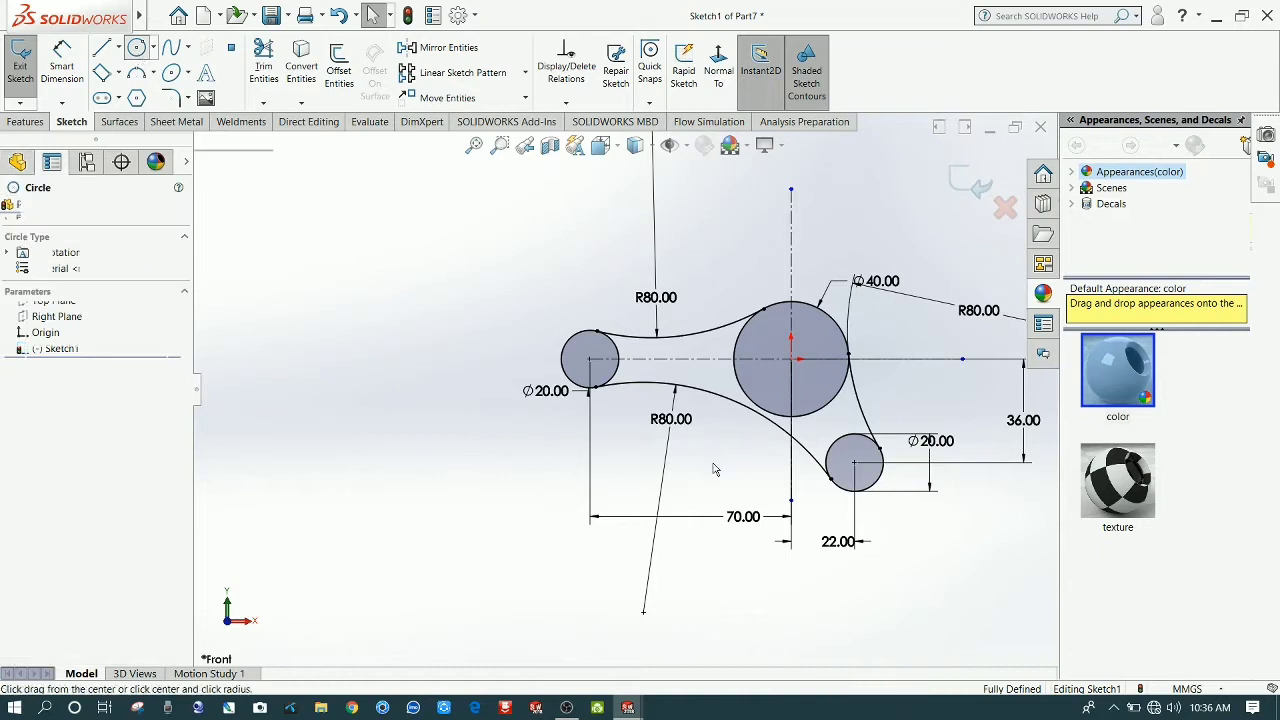
click(855, 465)
click(866, 457)
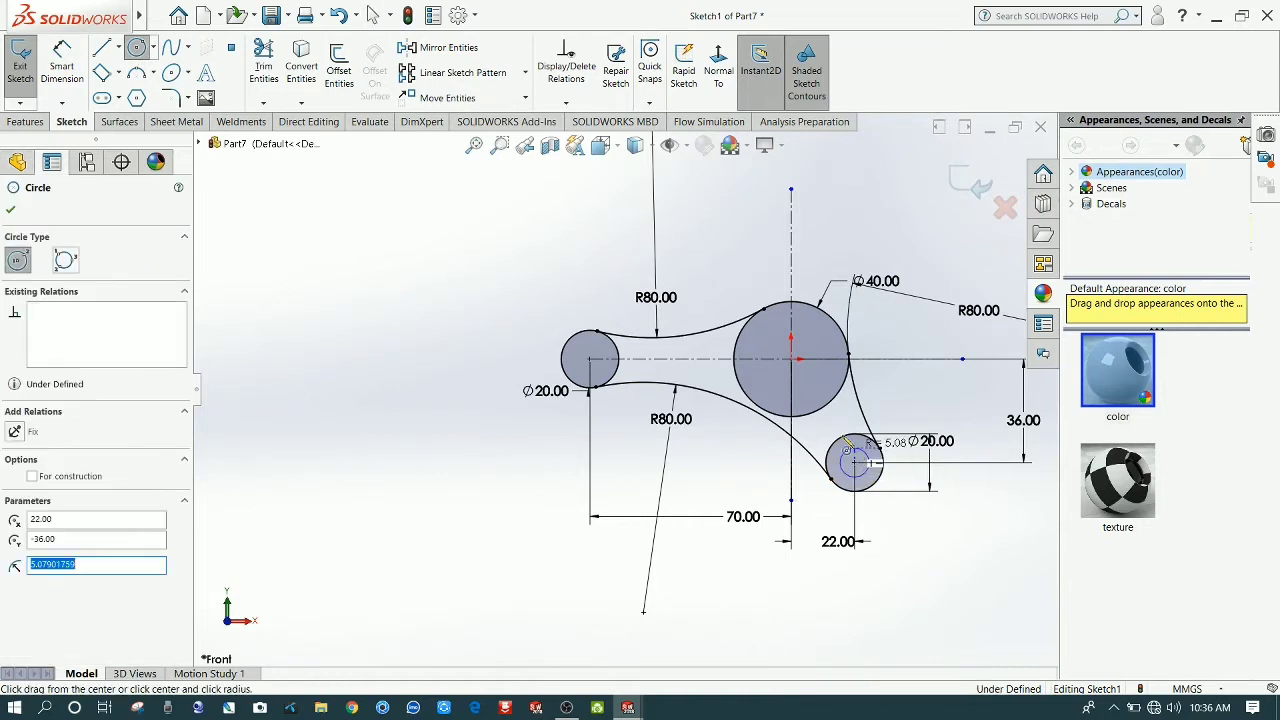
click(790, 358)
click(818, 330)
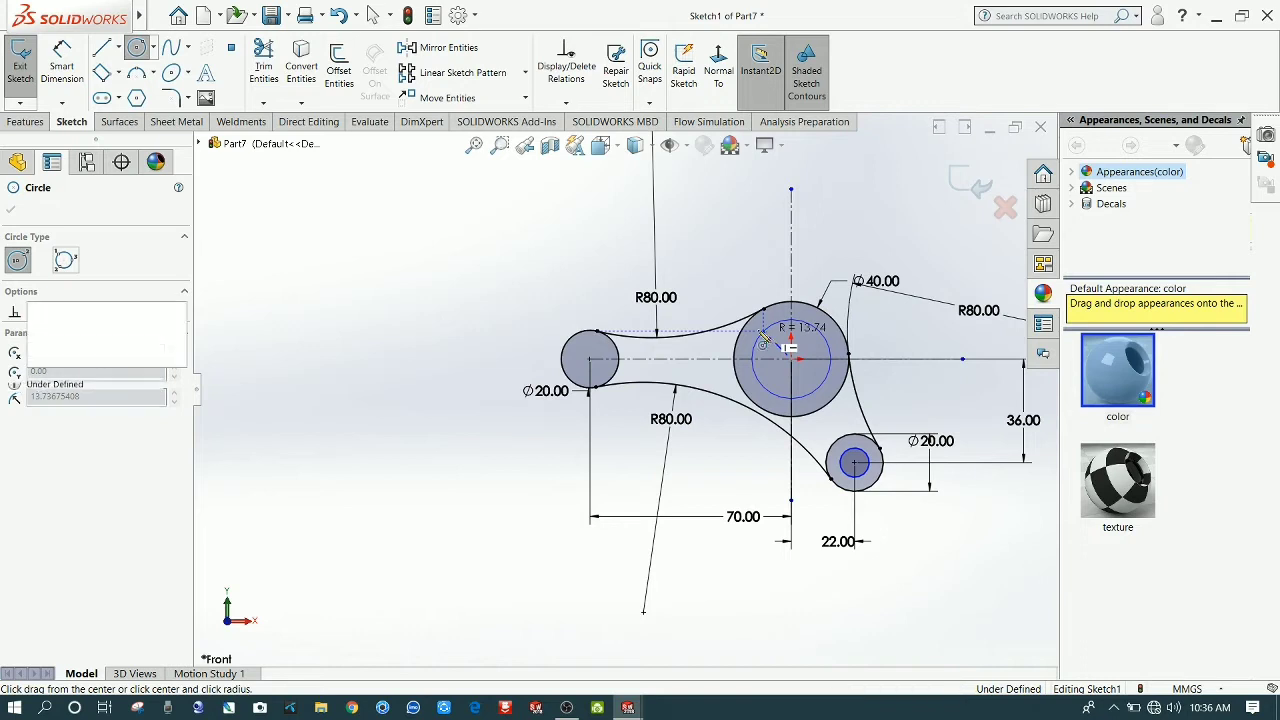
click(590, 359)
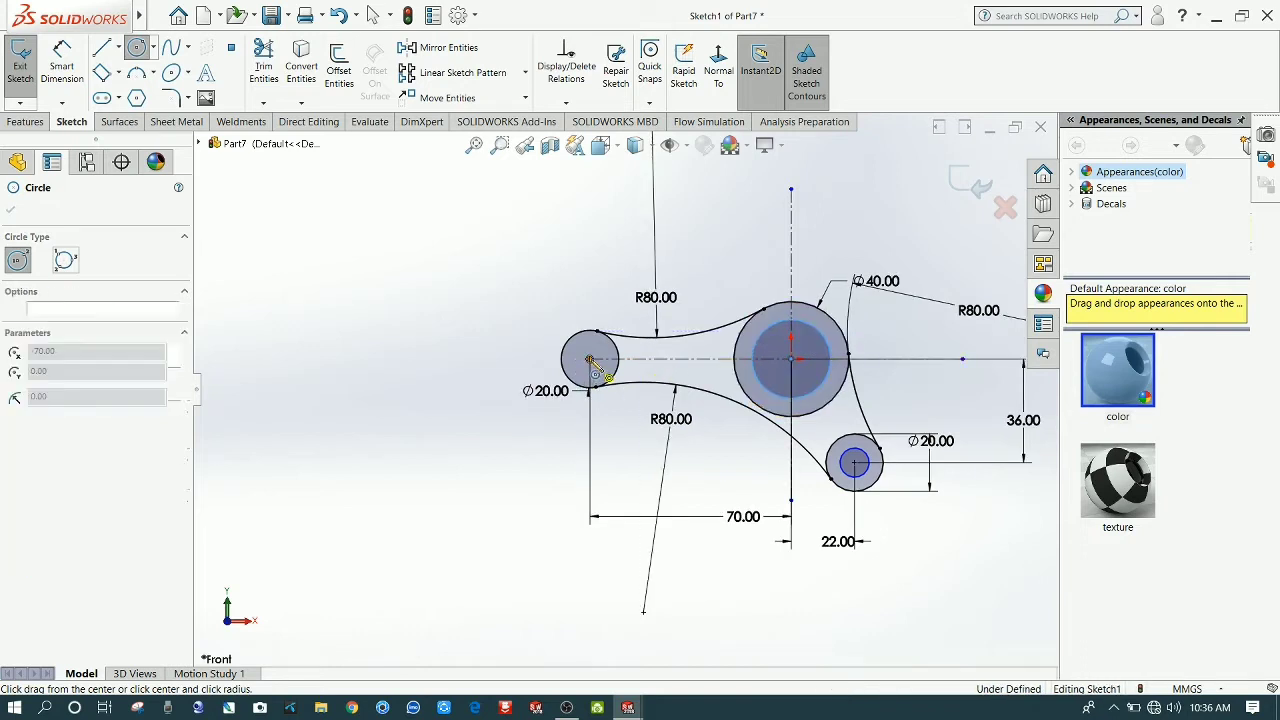
click(594, 352)
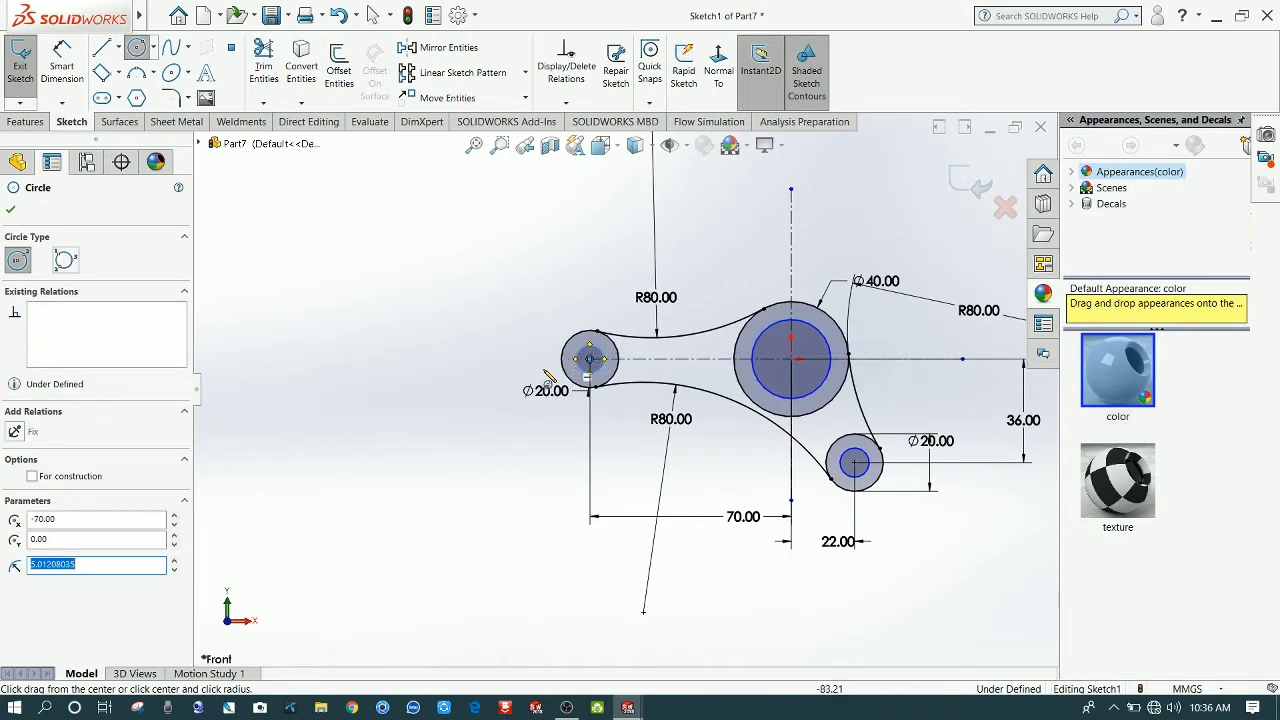
Step: Dimension the inner circle of the left 20 mm circle to a diameter of 15 mm
click(62, 65)
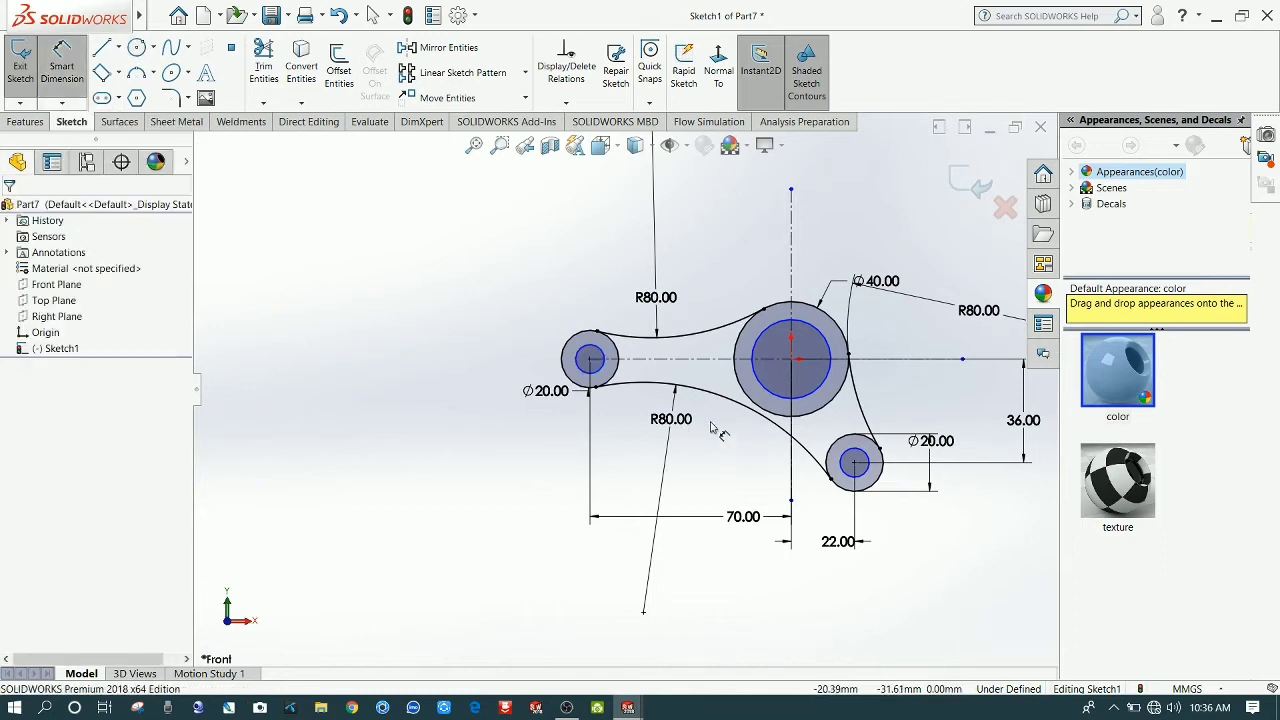
scroll(672, 385, down, 5)
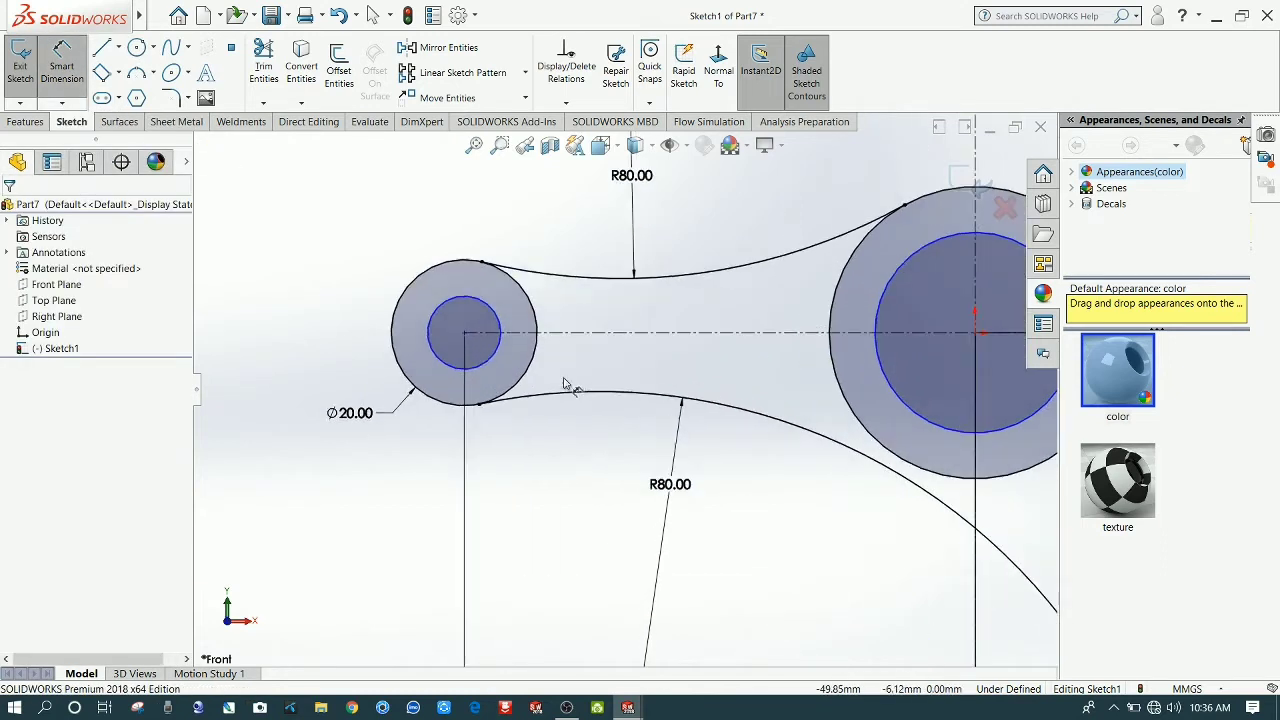
click(501, 345)
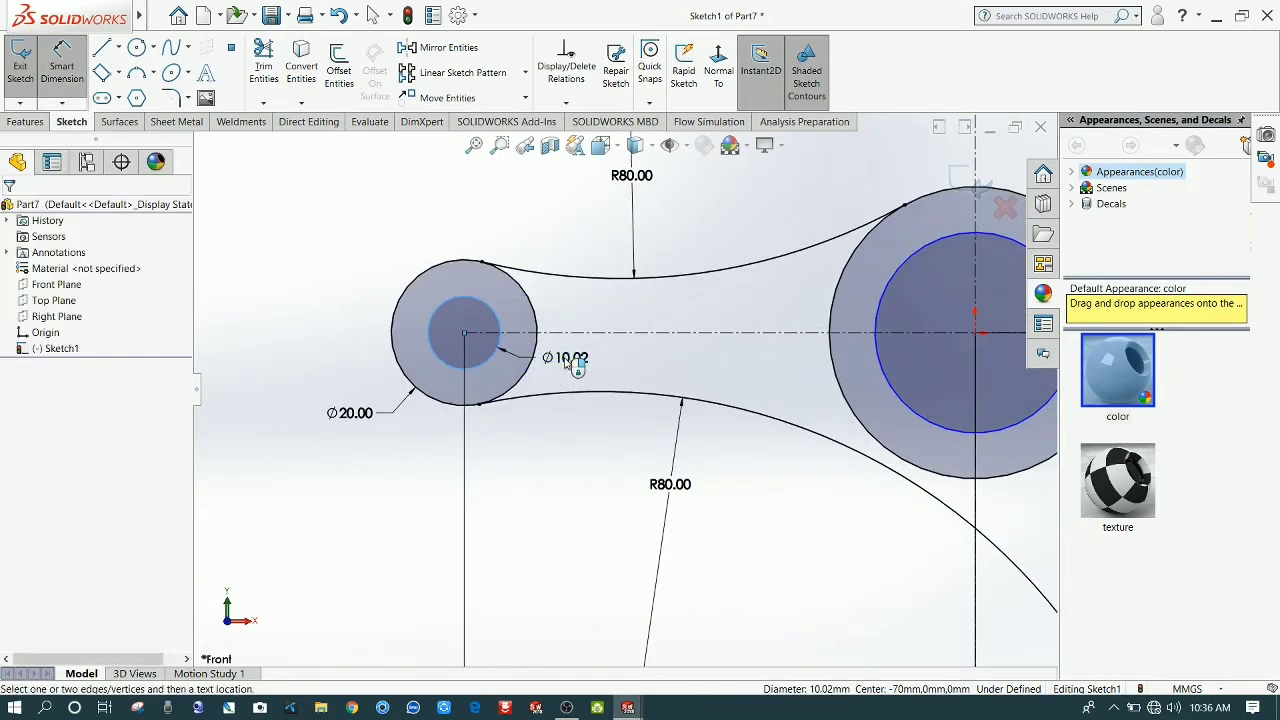
click(568, 362)
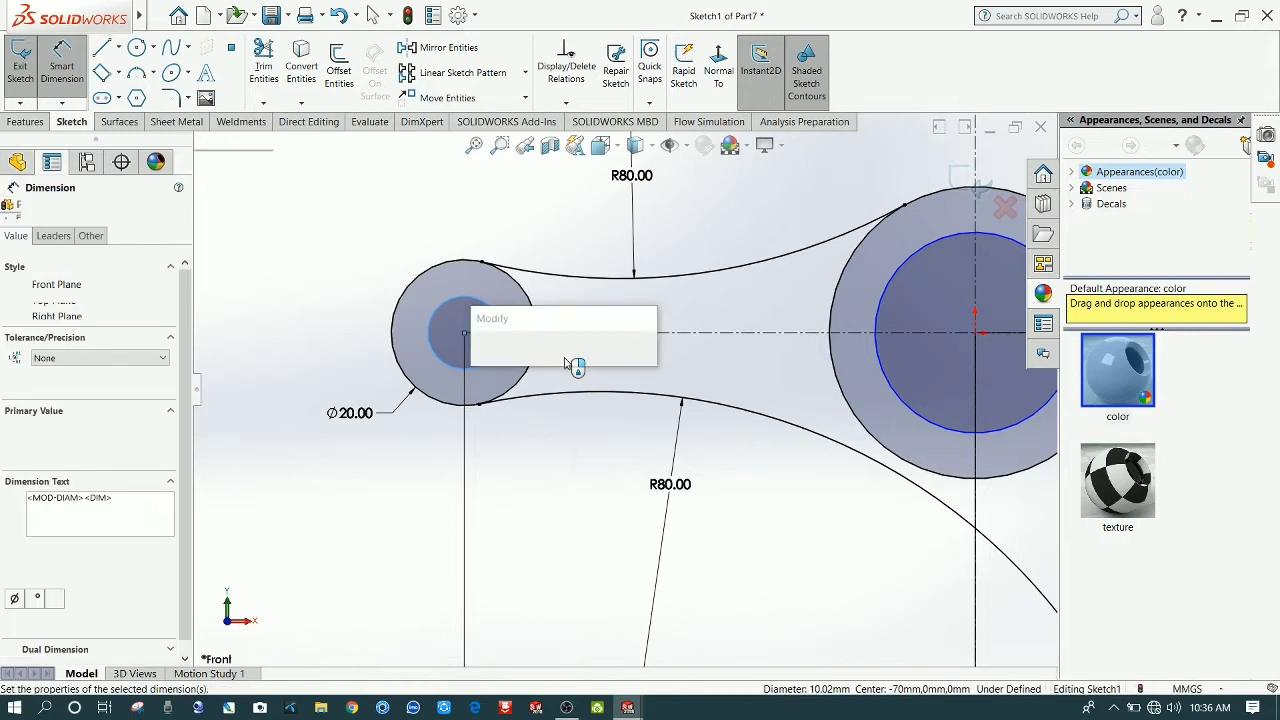
text(15)
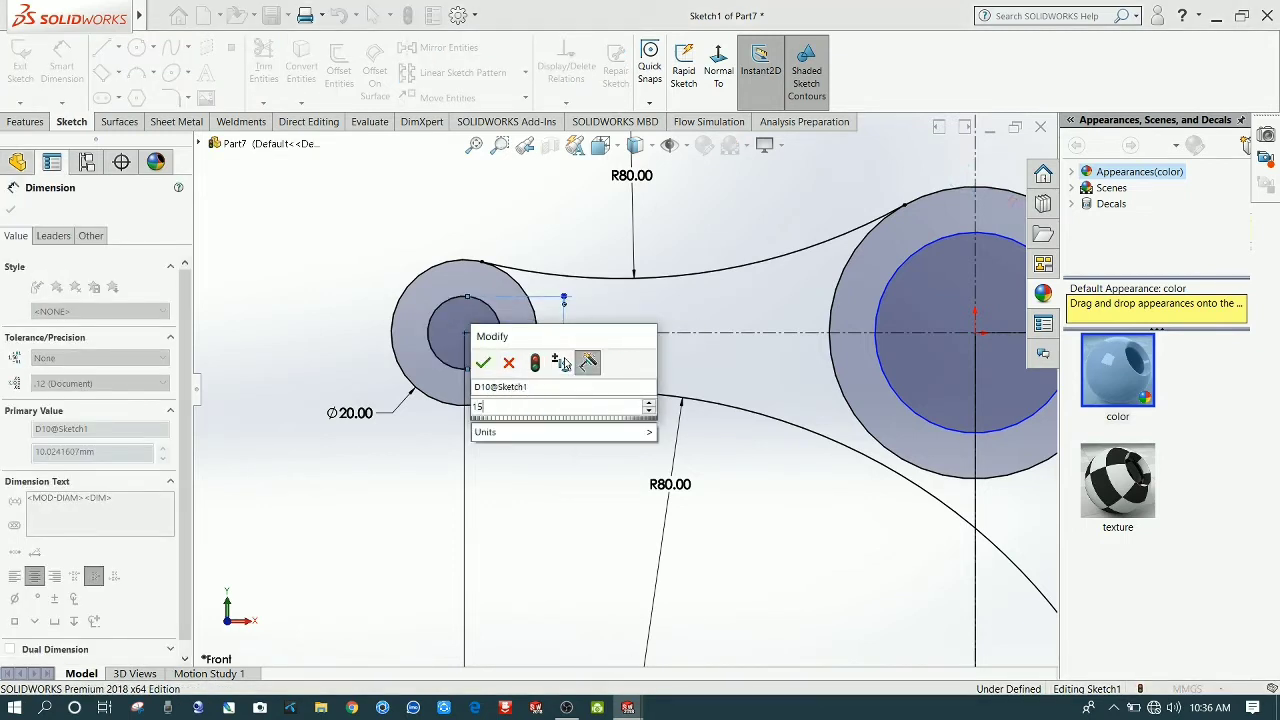
key(Return)
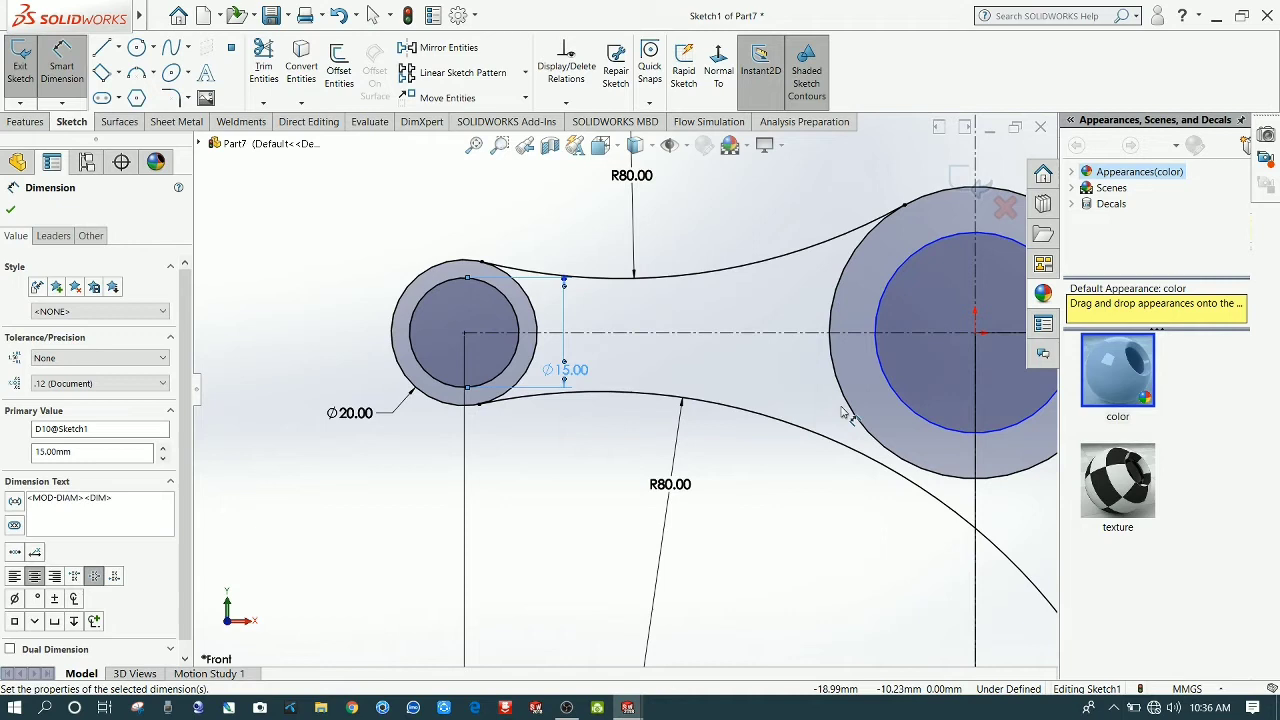
Step: Dimension the inner circle of the central 40 mm circle to a diameter of 30 mm
click(888, 381)
click(818, 393)
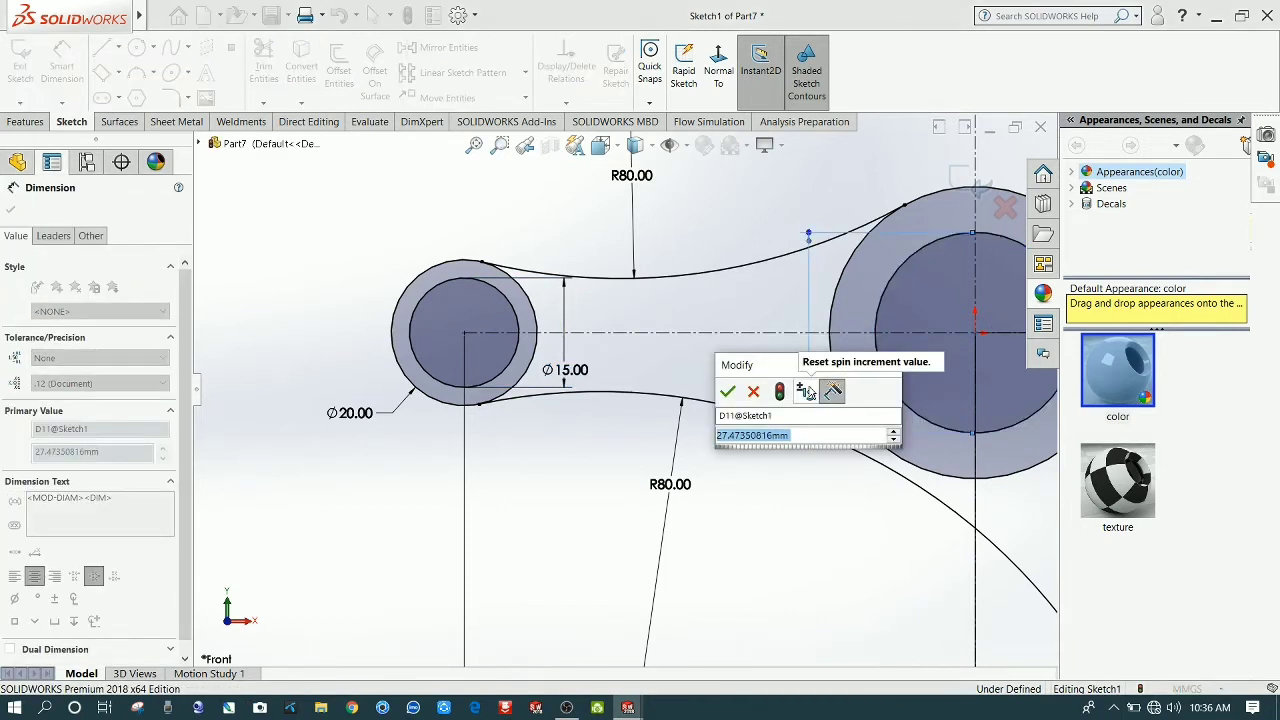
text(30)
key(Return)
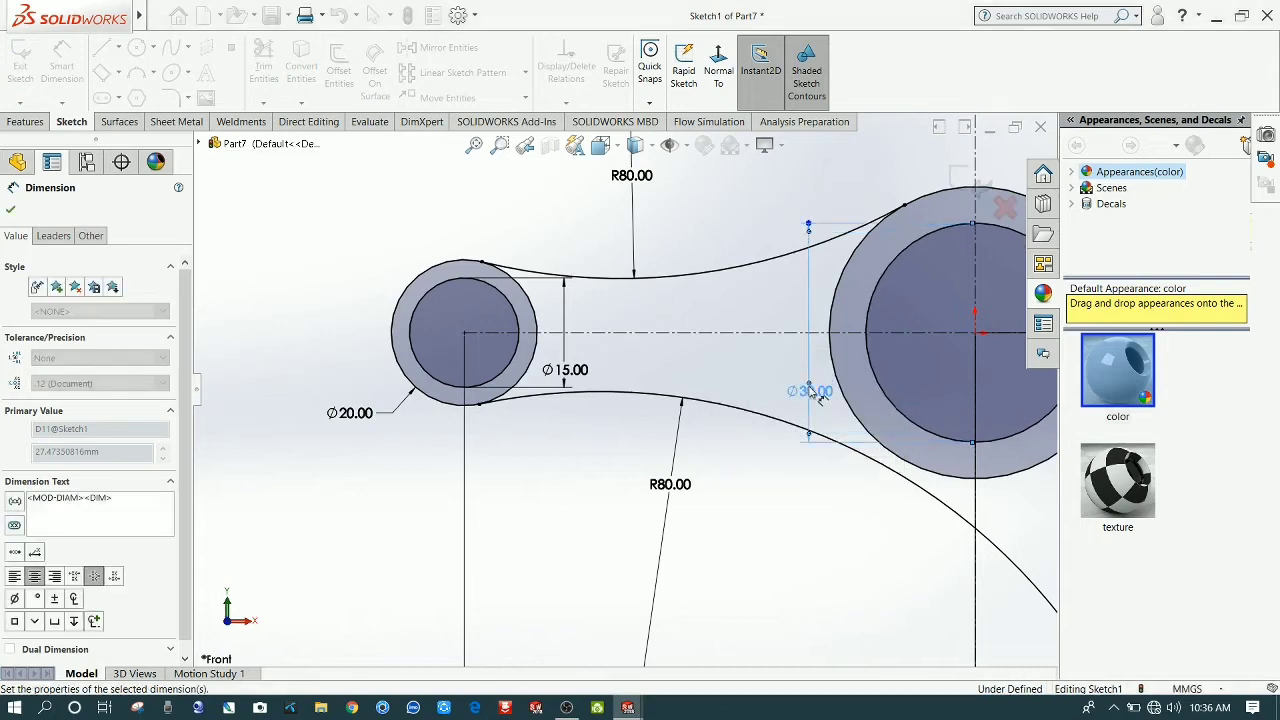
Step: Dimension the inner circle of the lower 20 mm circle to a diameter of 15 mm and end dimensioning
scroll(1050, 565, up, 5)
scroll(905, 510, down, 6)
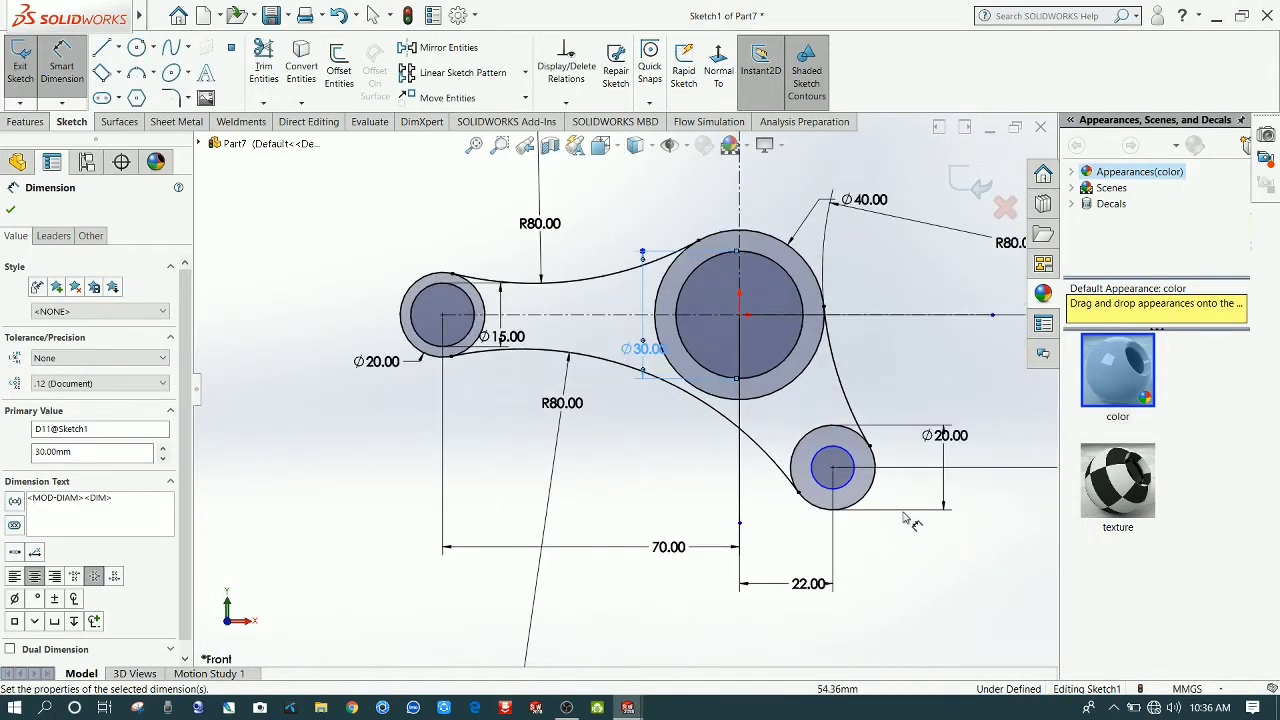
click(703, 402)
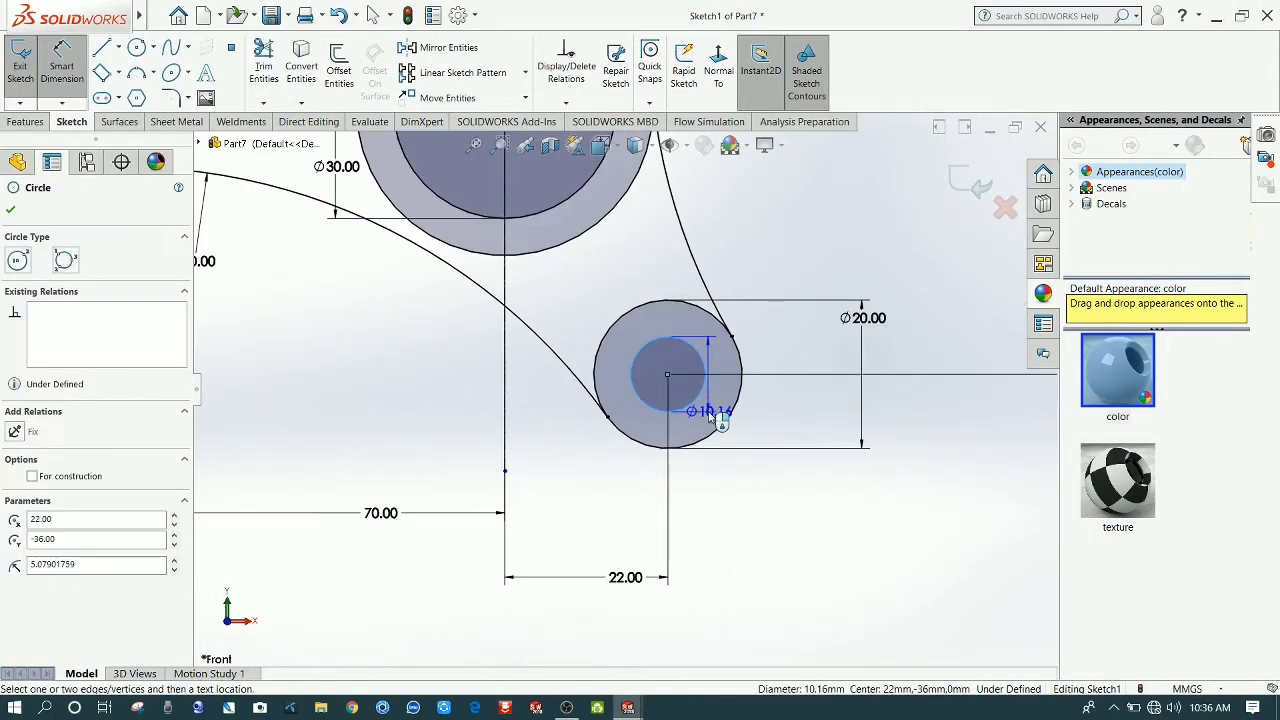
click(712, 418)
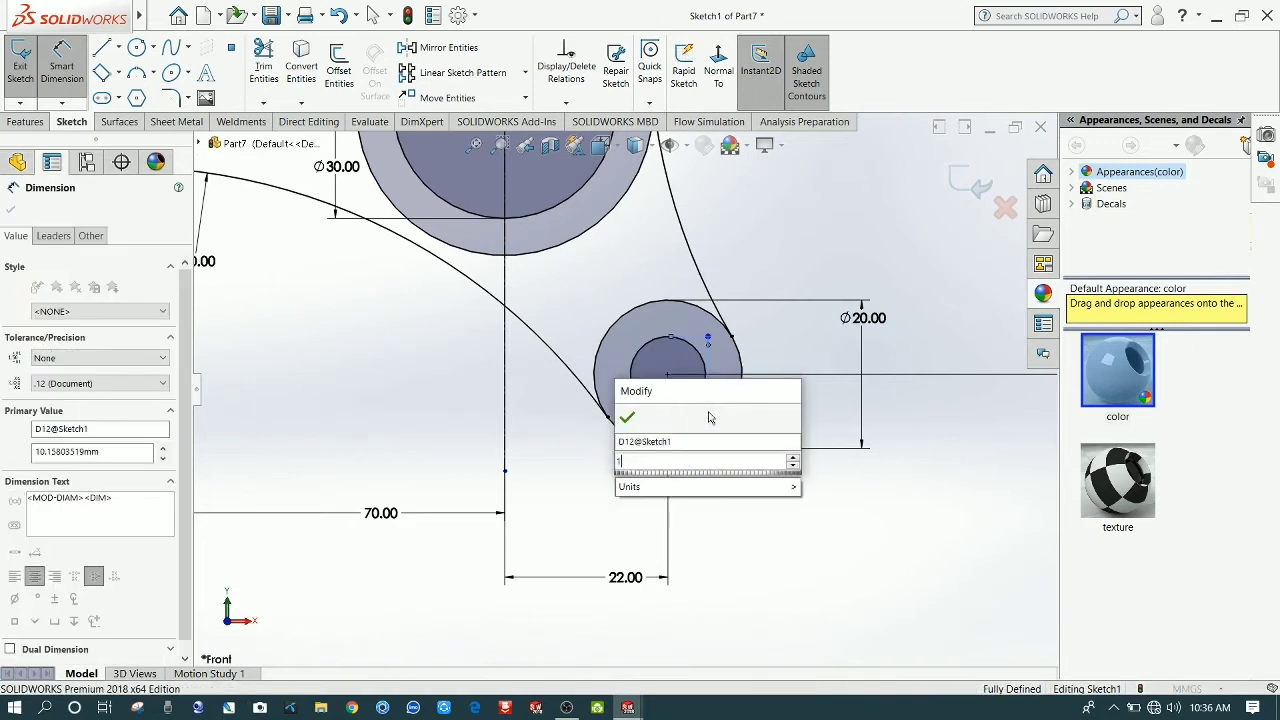
text(15)
key(Return)
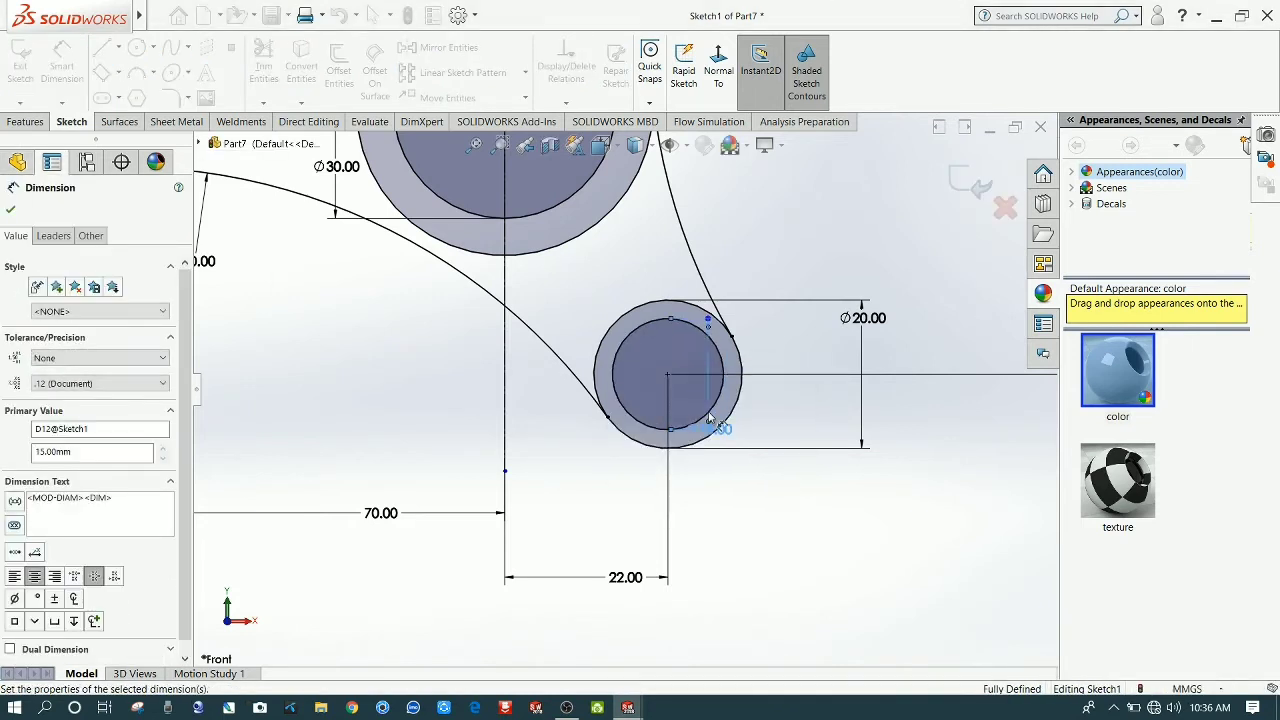
click(722, 570)
key(f)
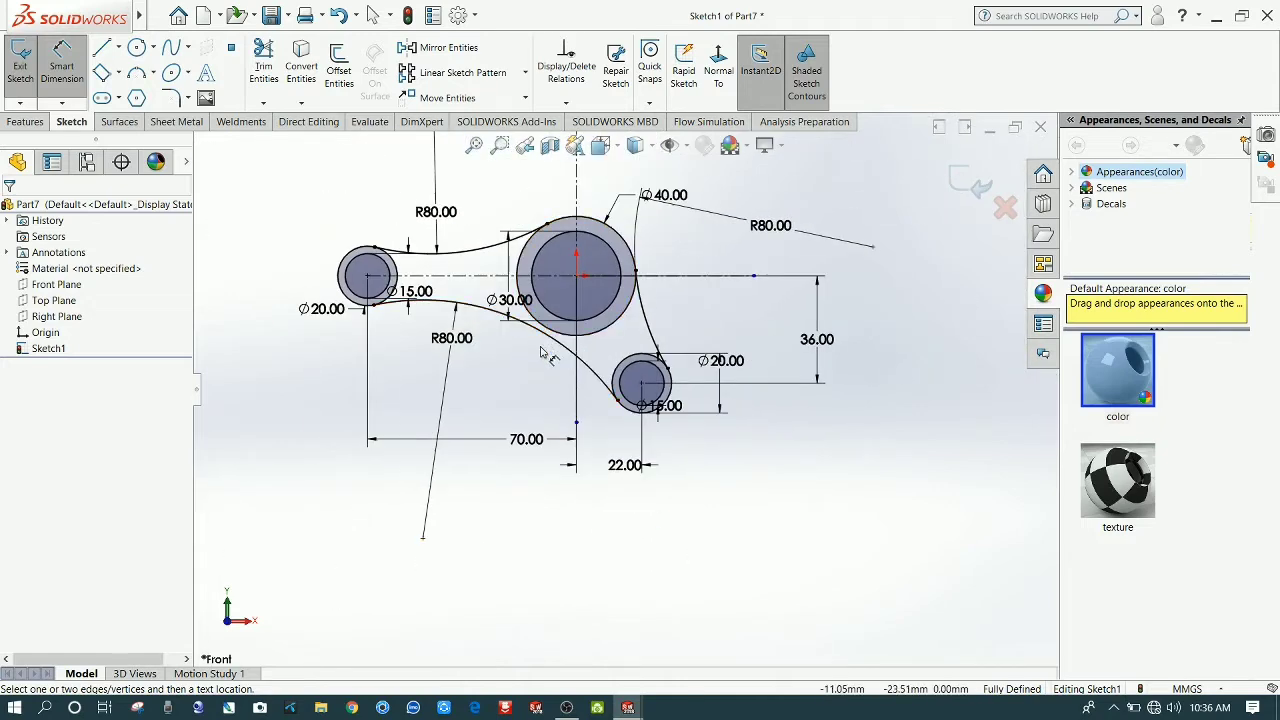
Step: Extrude the three ring regions and the connecting web of the sketch 12 mm as a blind boss, leaving the inner circles open
click(25, 121)
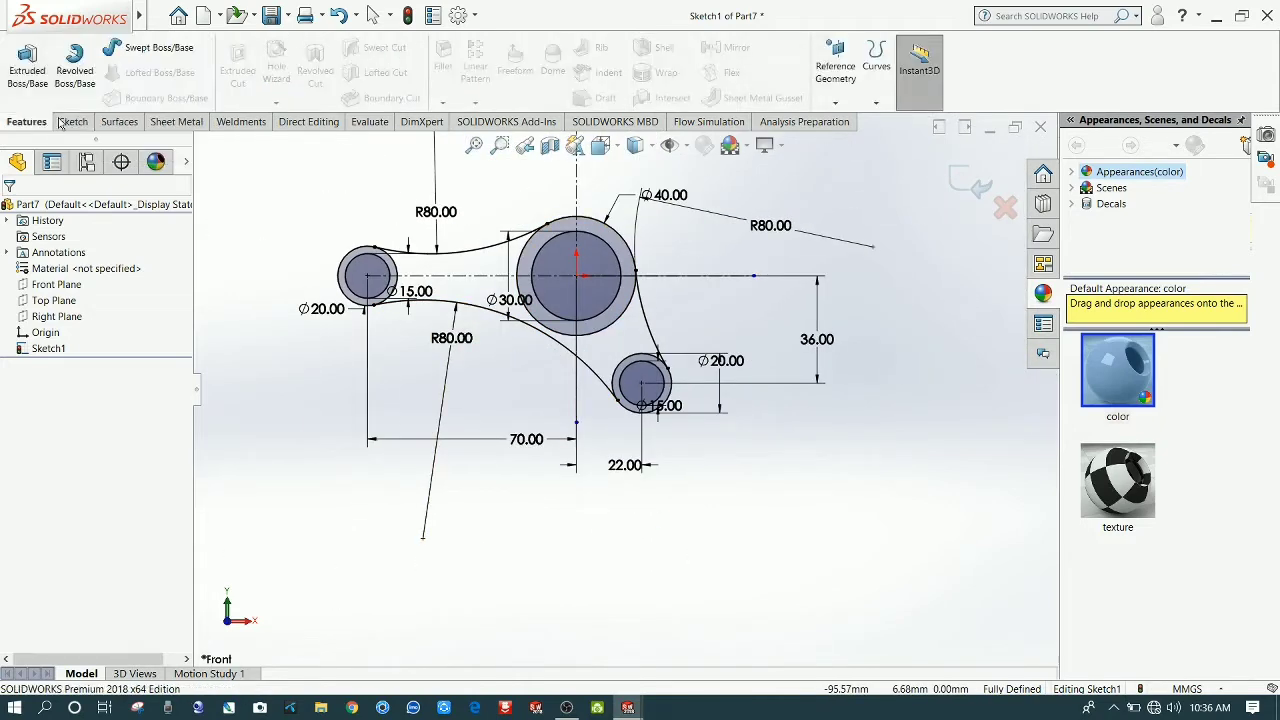
click(14, 75)
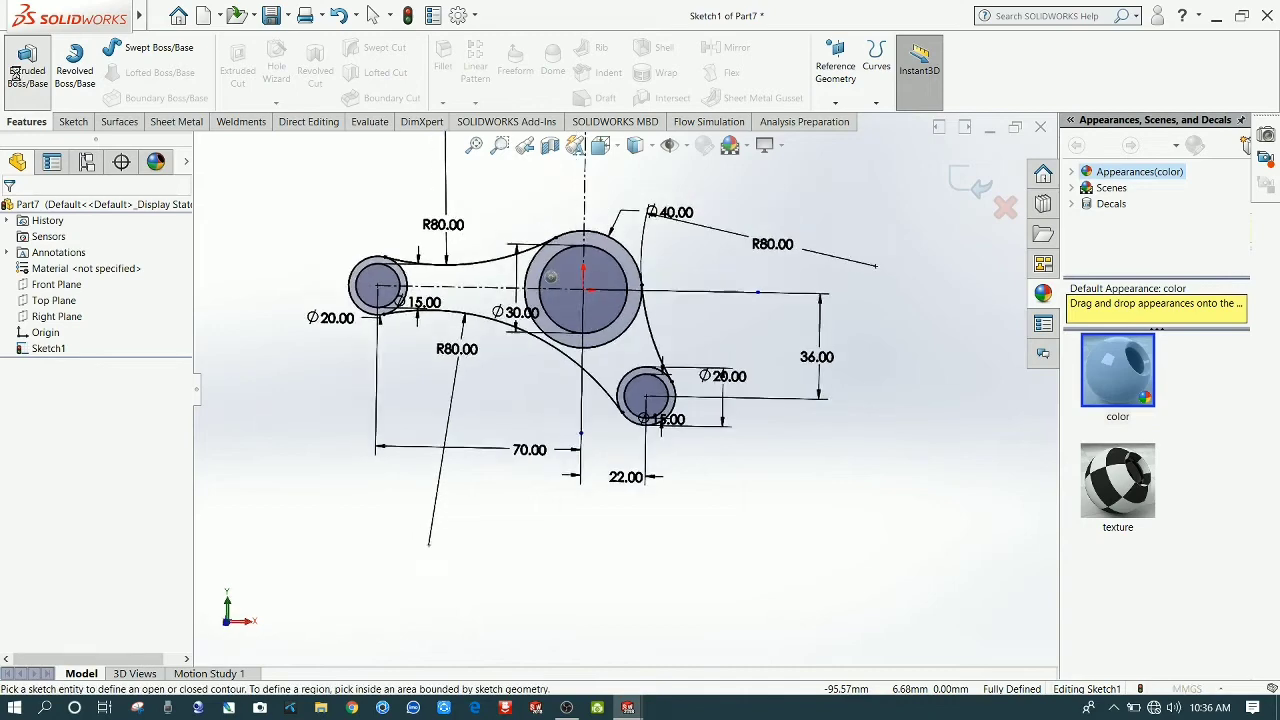
scroll(441, 373, down, 5)
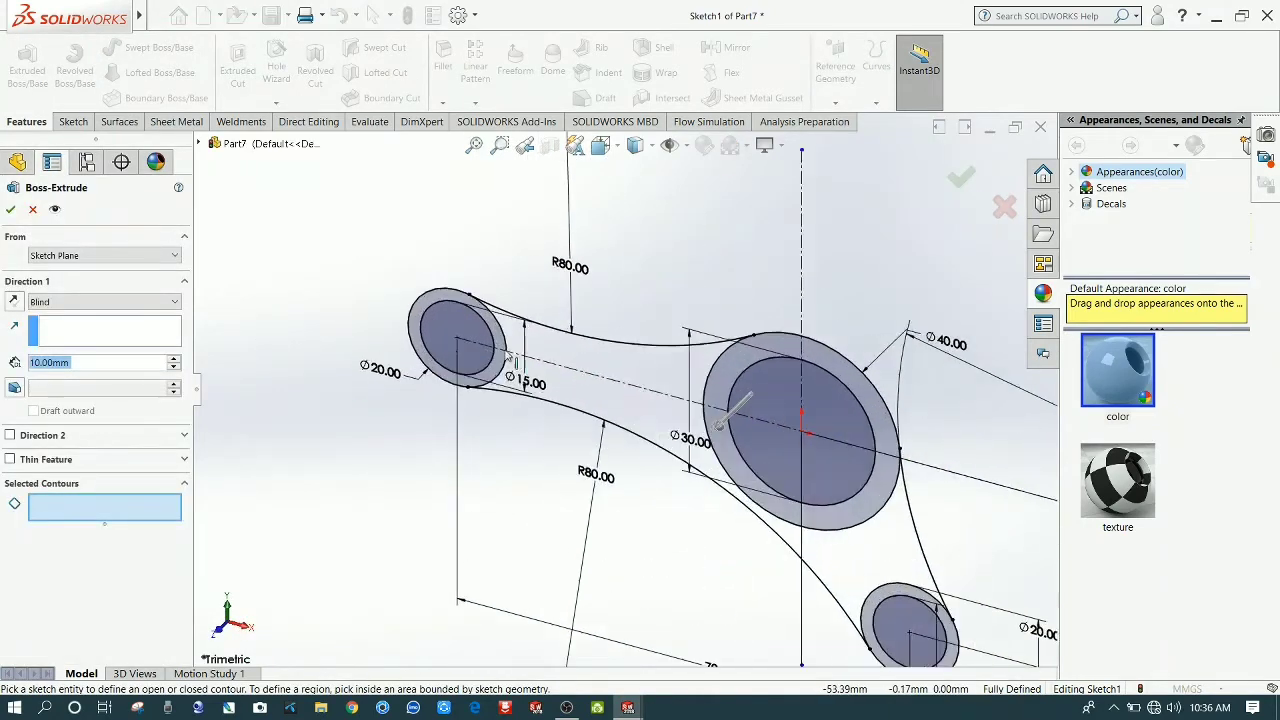
click(423, 343)
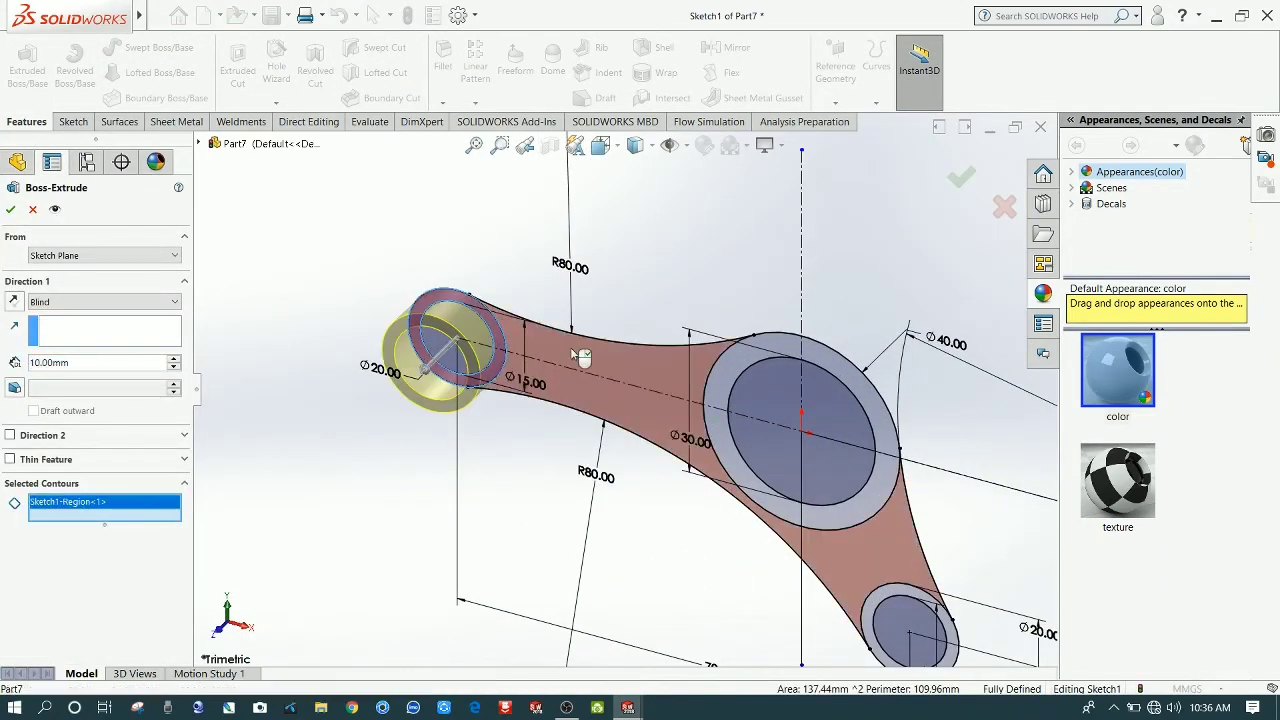
click(572, 346)
click(742, 467)
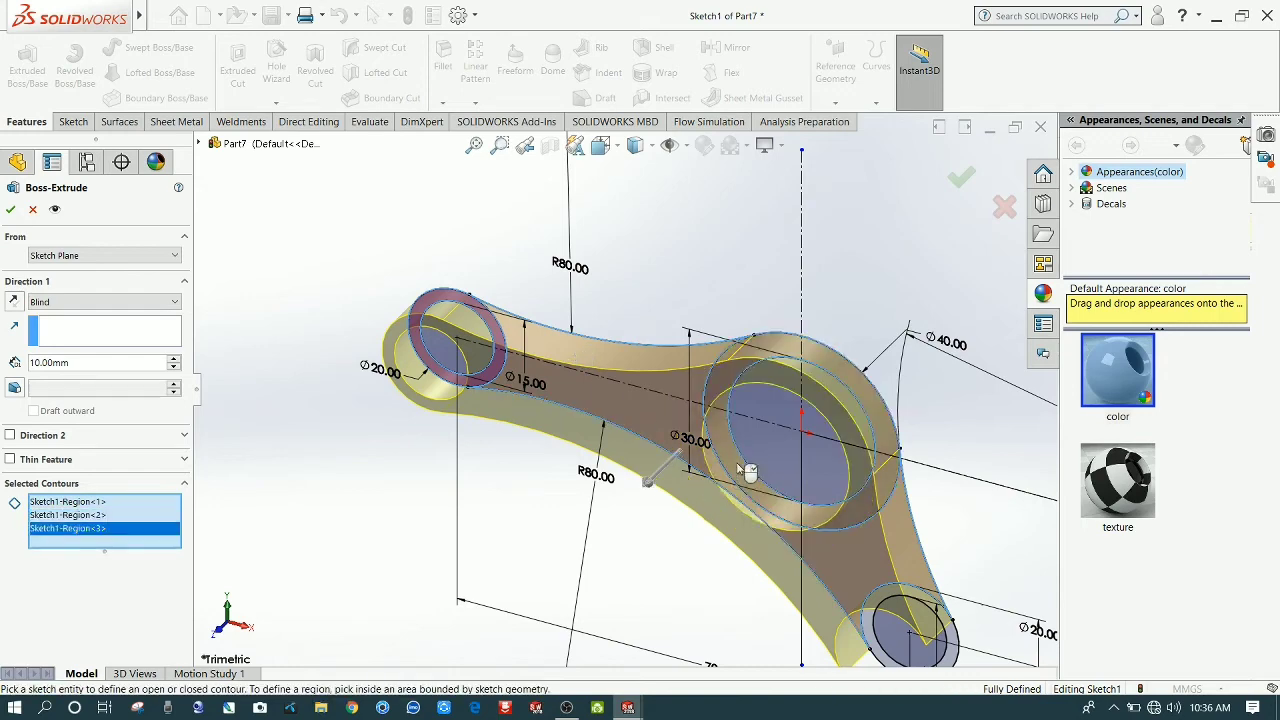
scroll(835, 602, down, 5)
click(822, 577)
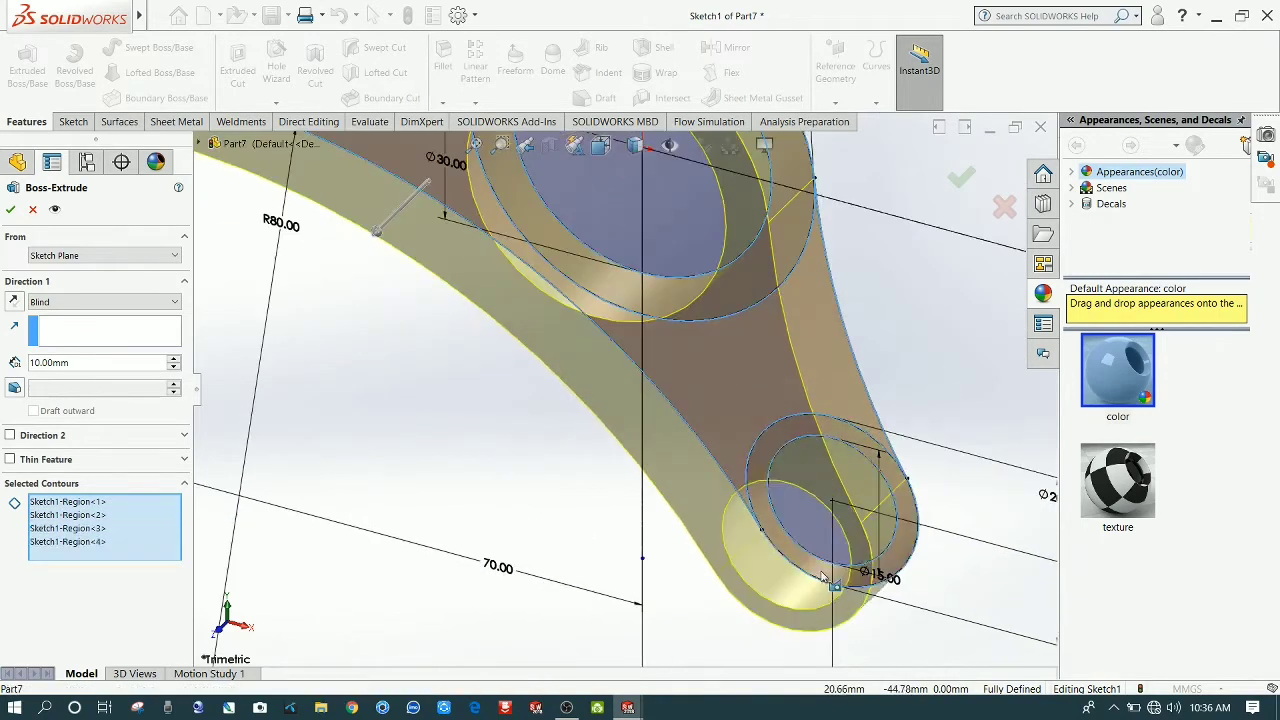
scroll(380, 460, up, 6)
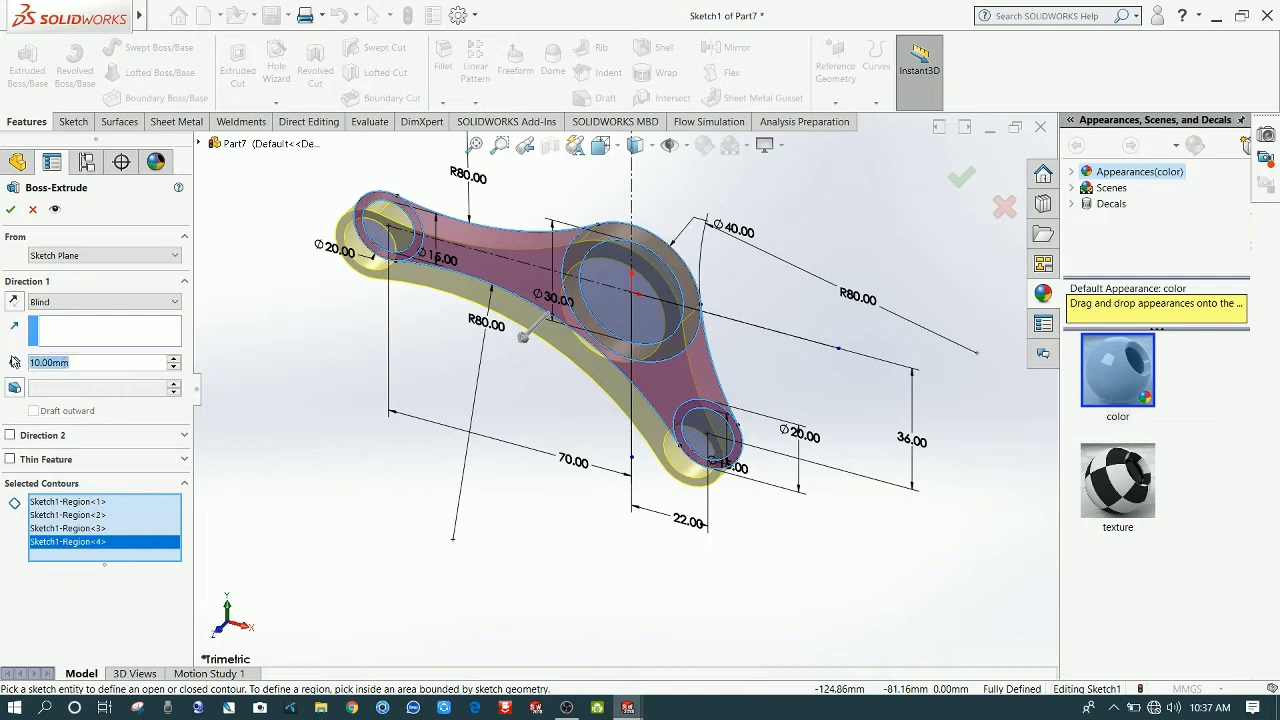
text(12)
key(Return)
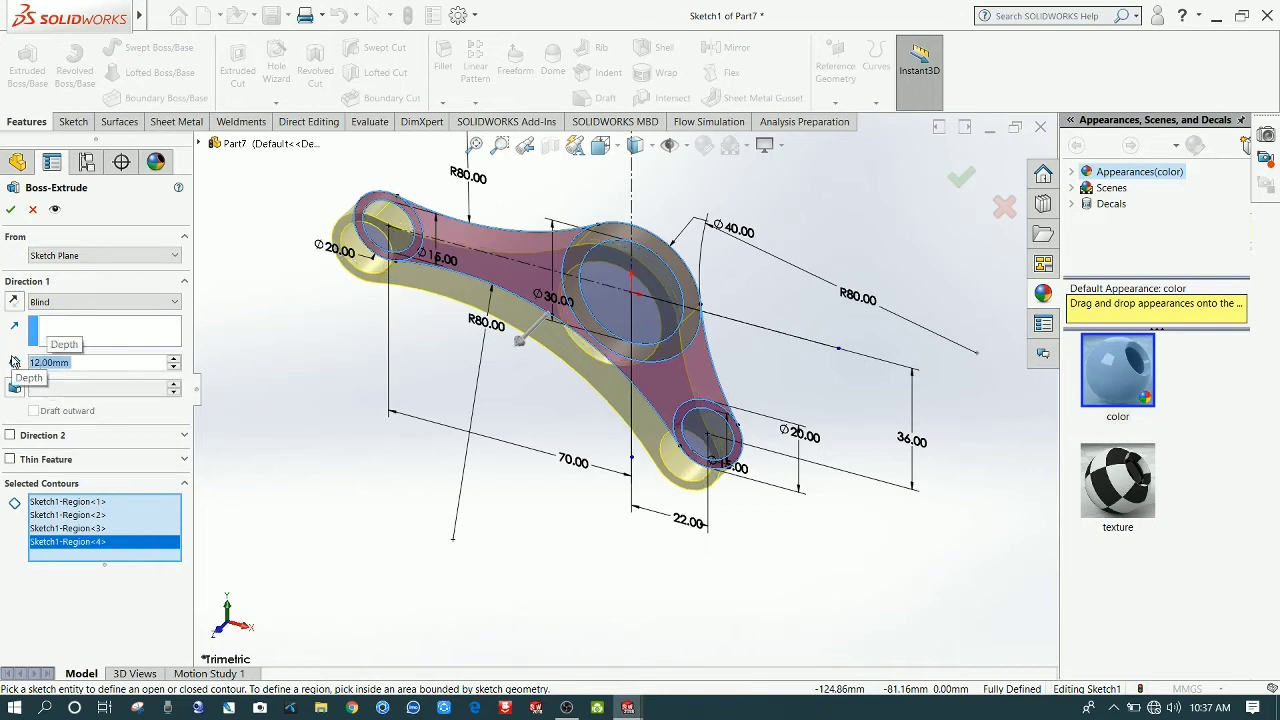
click(10, 210)
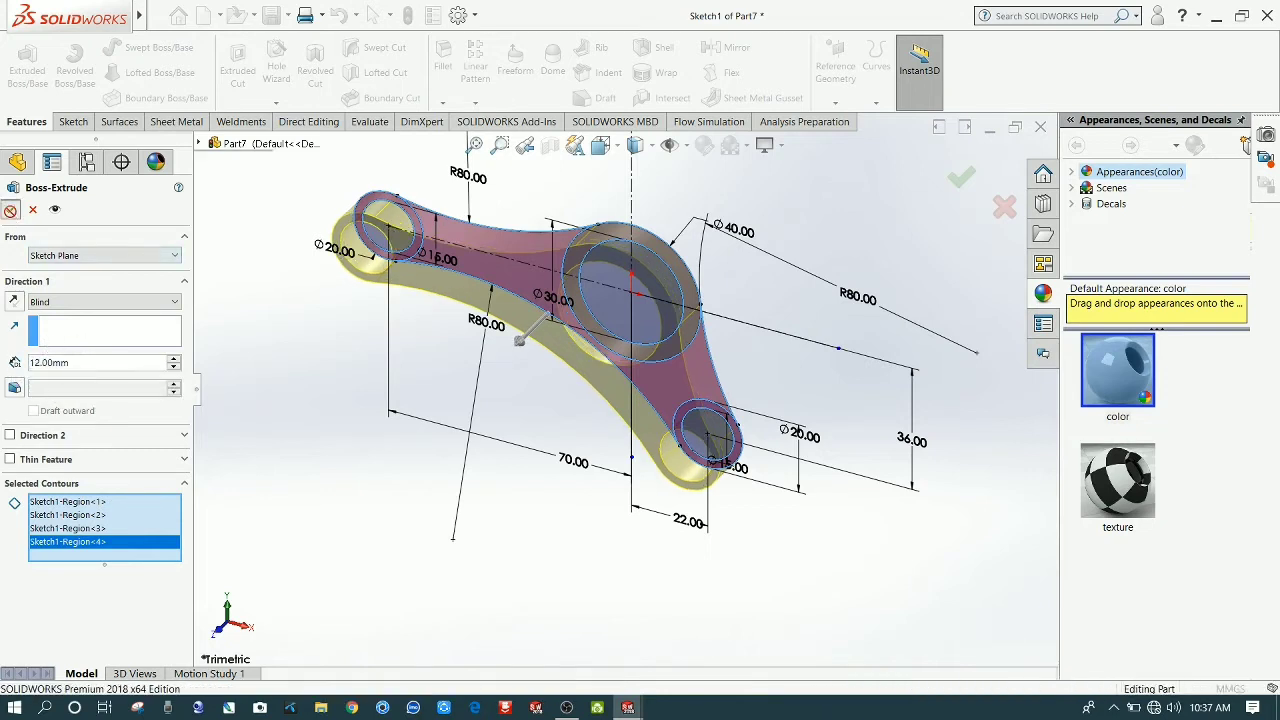
Step: Show the profile sketch of the extruded boss on the model
middle_drag(403, 497, 443, 431)
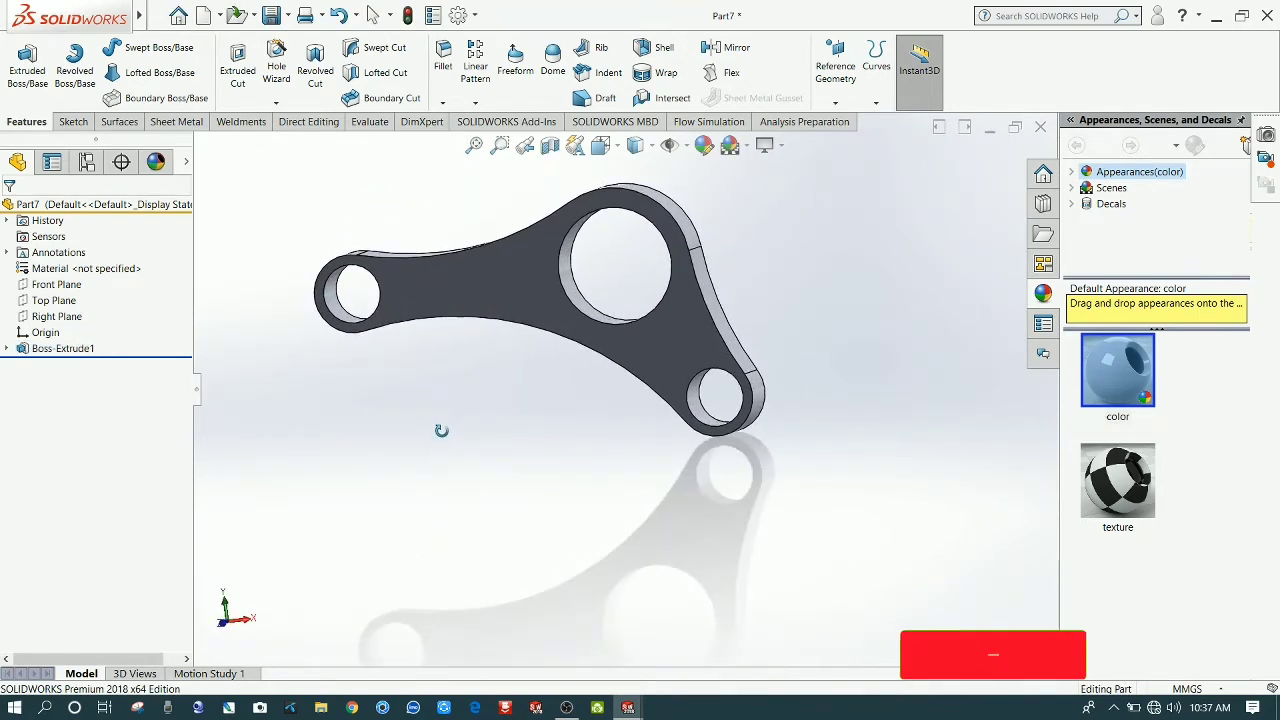
click(8, 348)
right_click(37, 366)
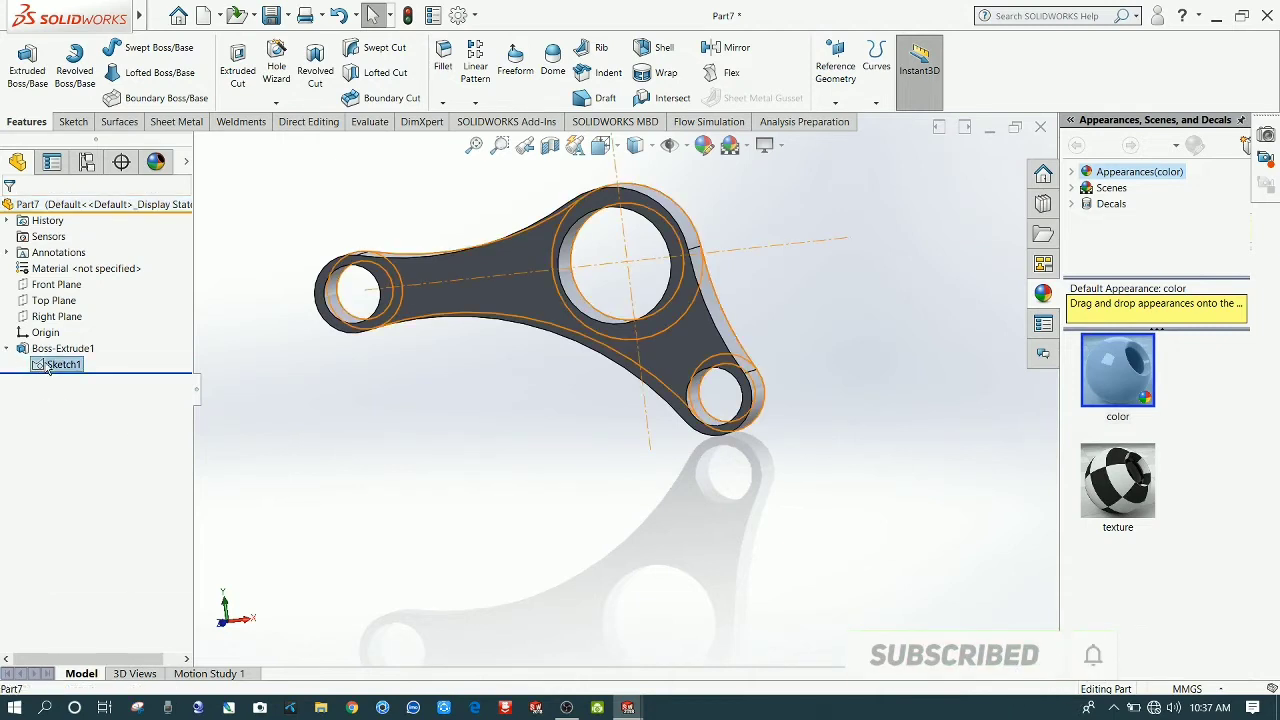
click(58, 343)
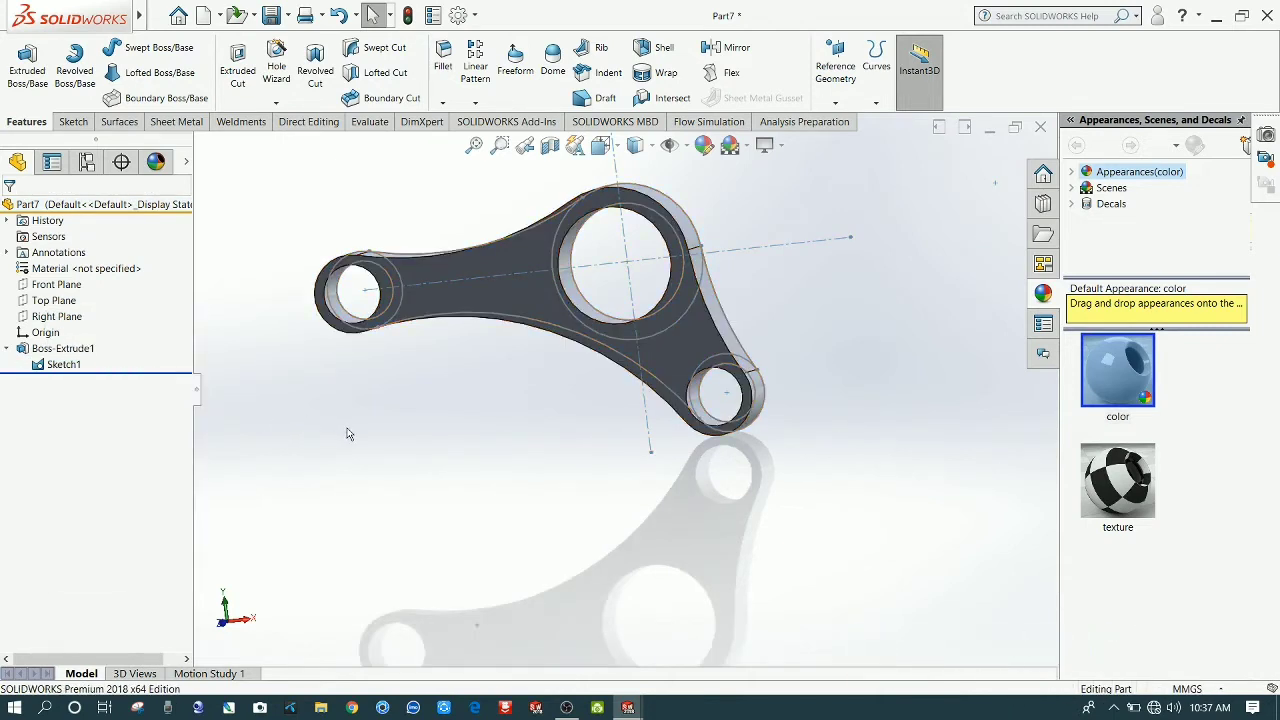
Step: Extrude only the three ring regions of the lever's profile sketch 20 mm as a blind boss merged with the web
middle_drag(554, 338, 556, 368)
key(ctrl+1)
click(30, 75)
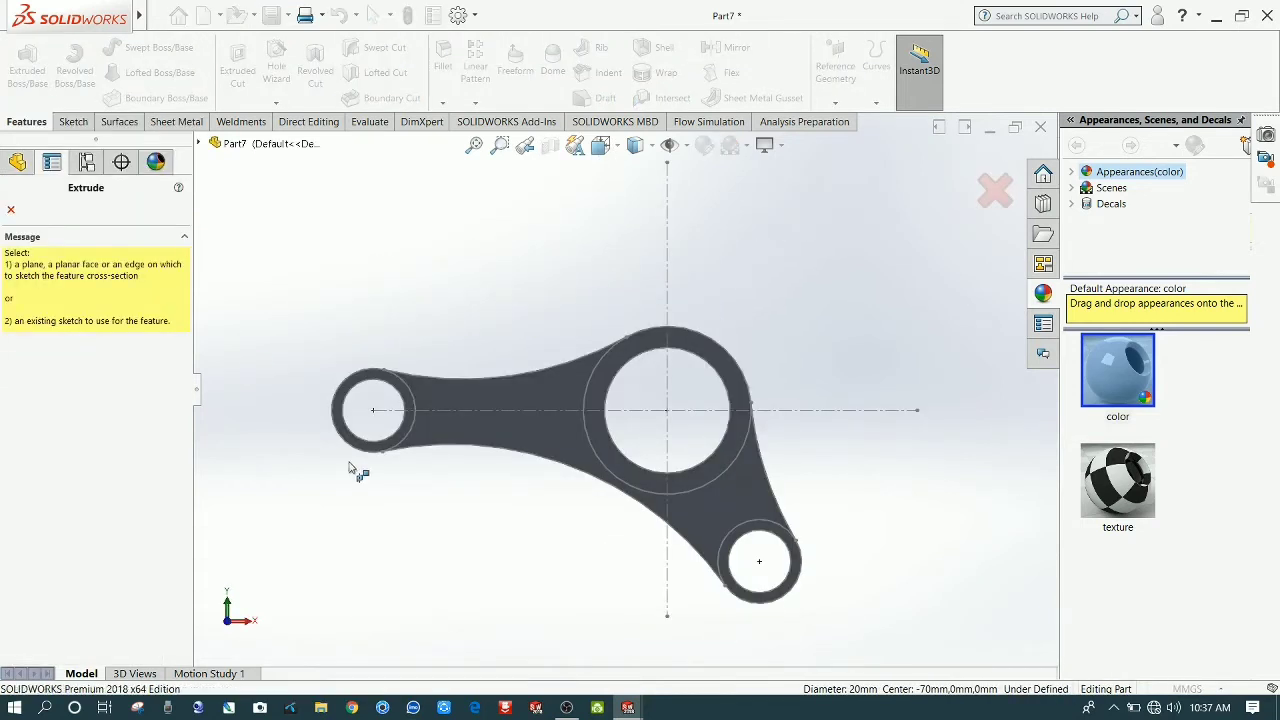
click(393, 452)
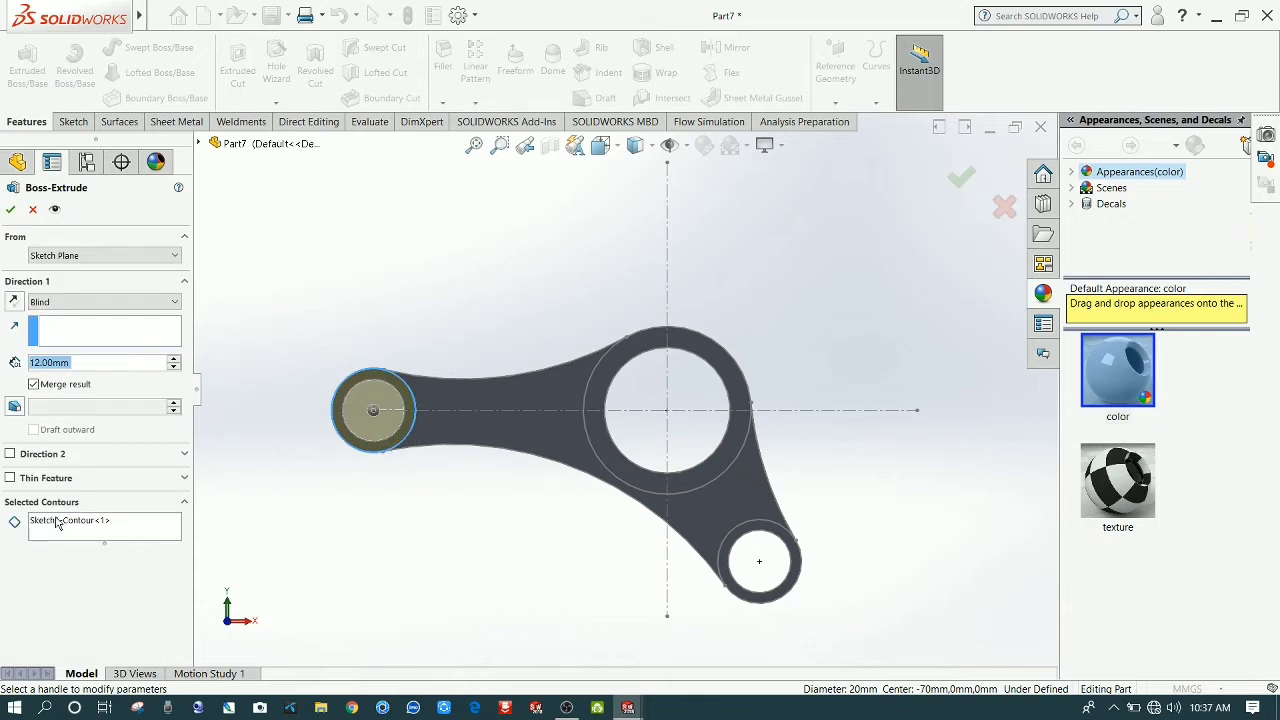
right_click(58, 524)
click(82, 524)
right_click(104, 524)
click(150, 528)
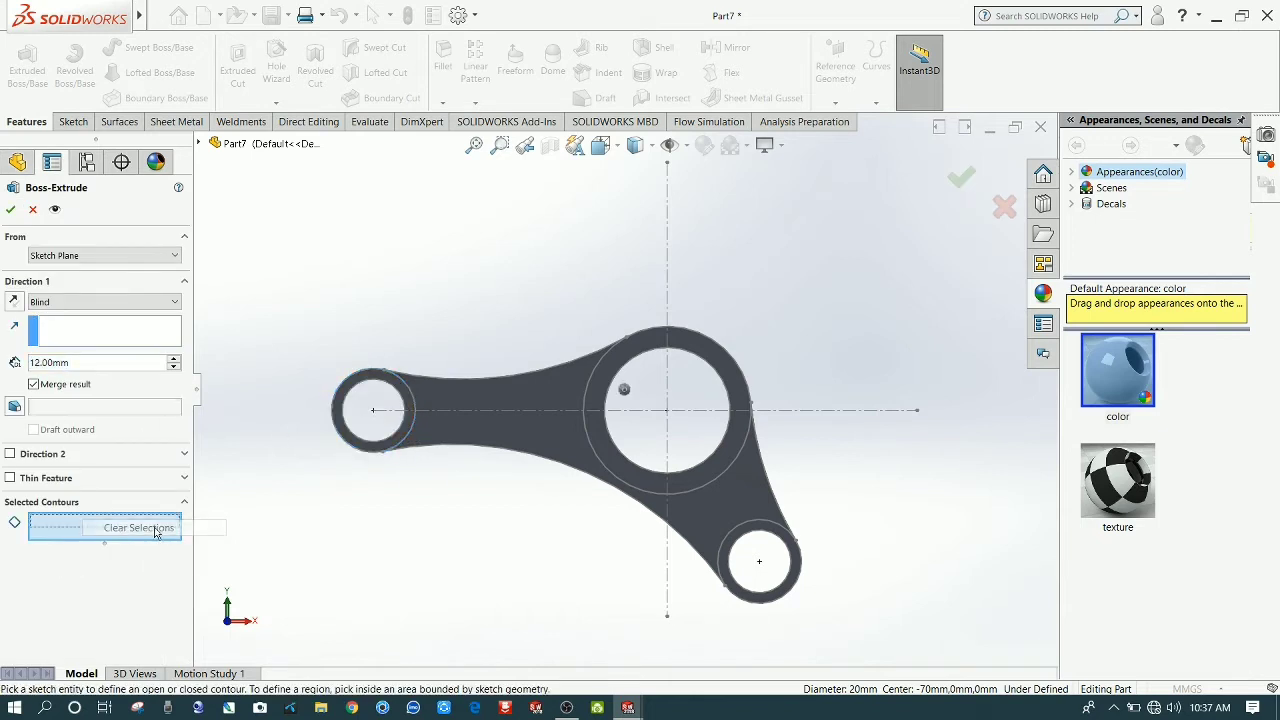
click(369, 449)
click(712, 480)
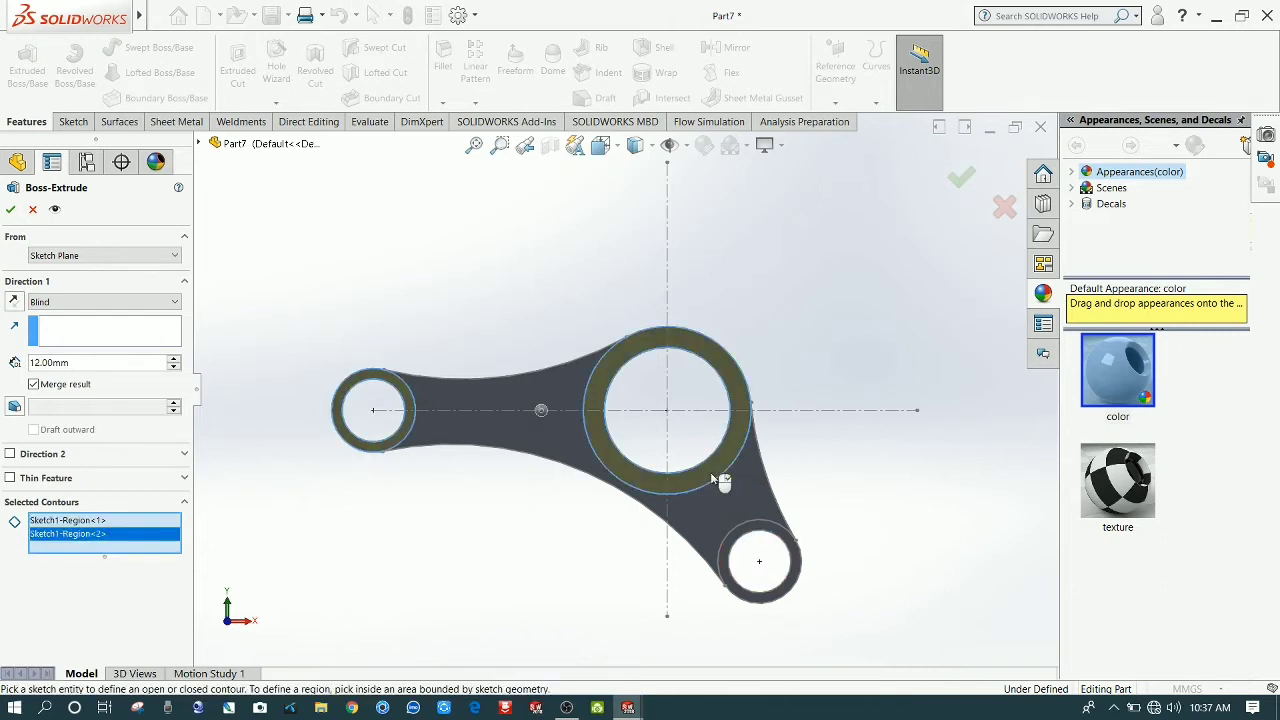
click(737, 557)
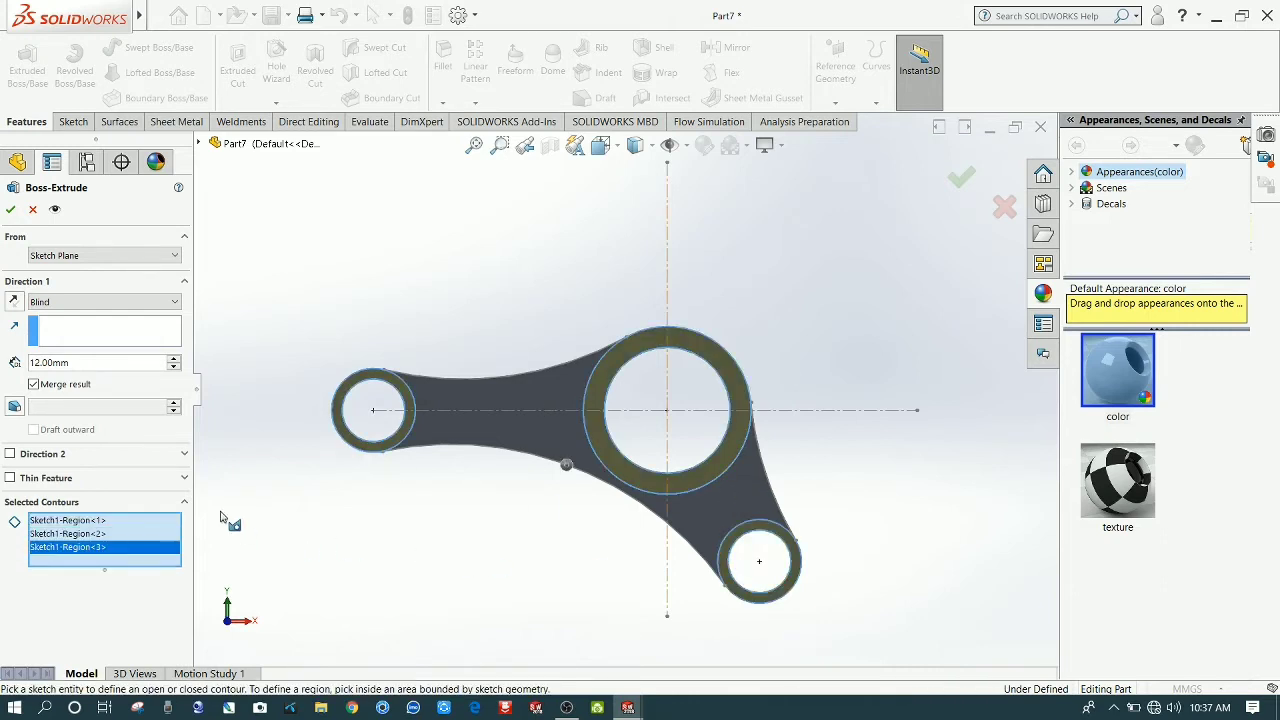
text(20)
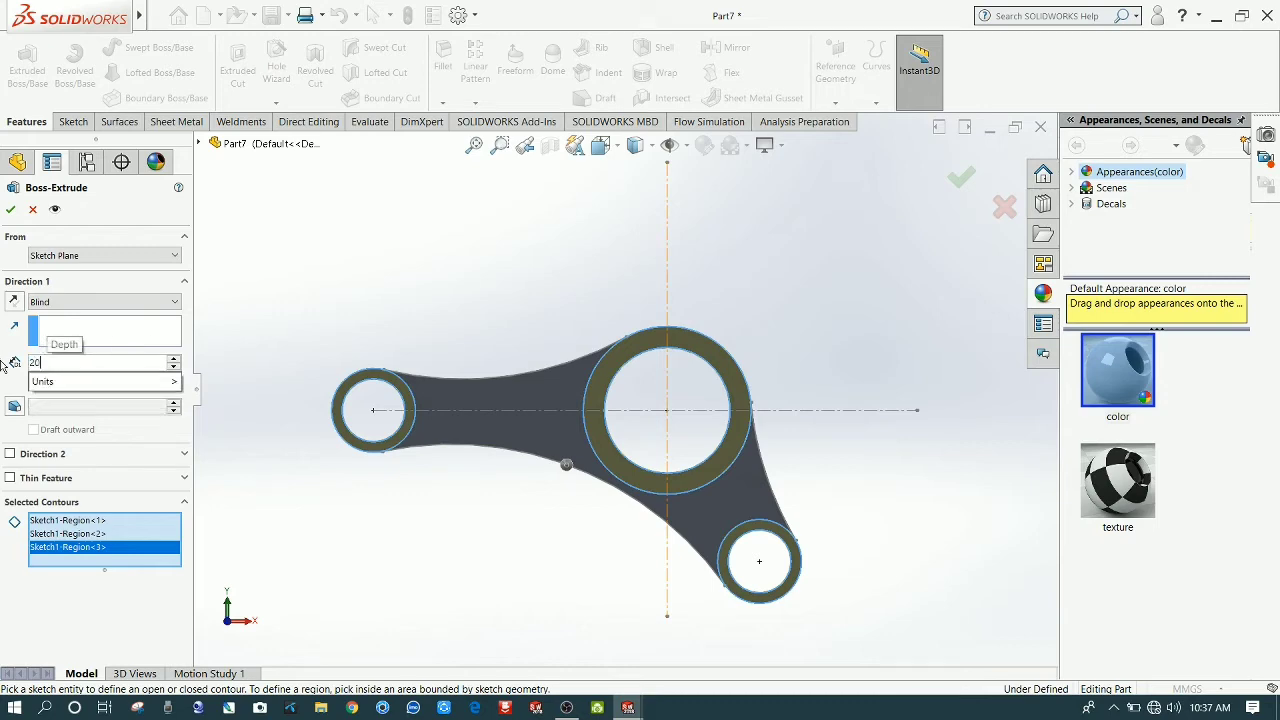
key(Return)
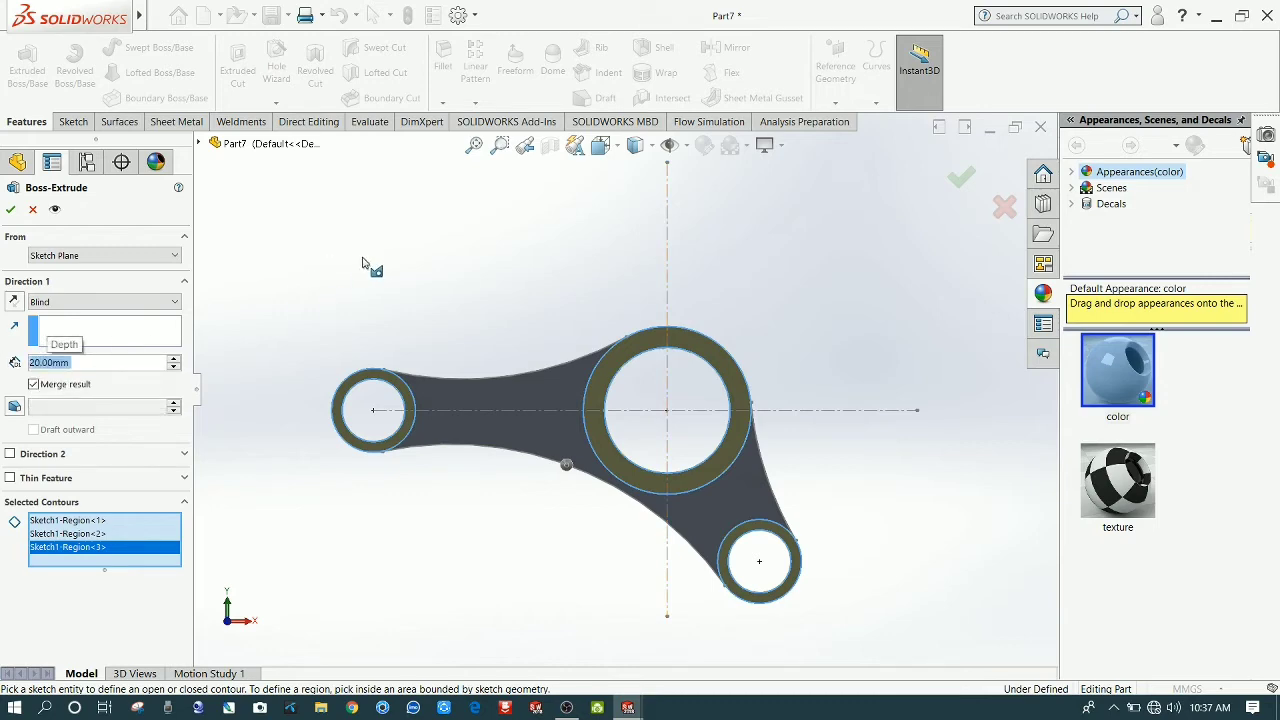
middle_drag(362, 263, 350, 465)
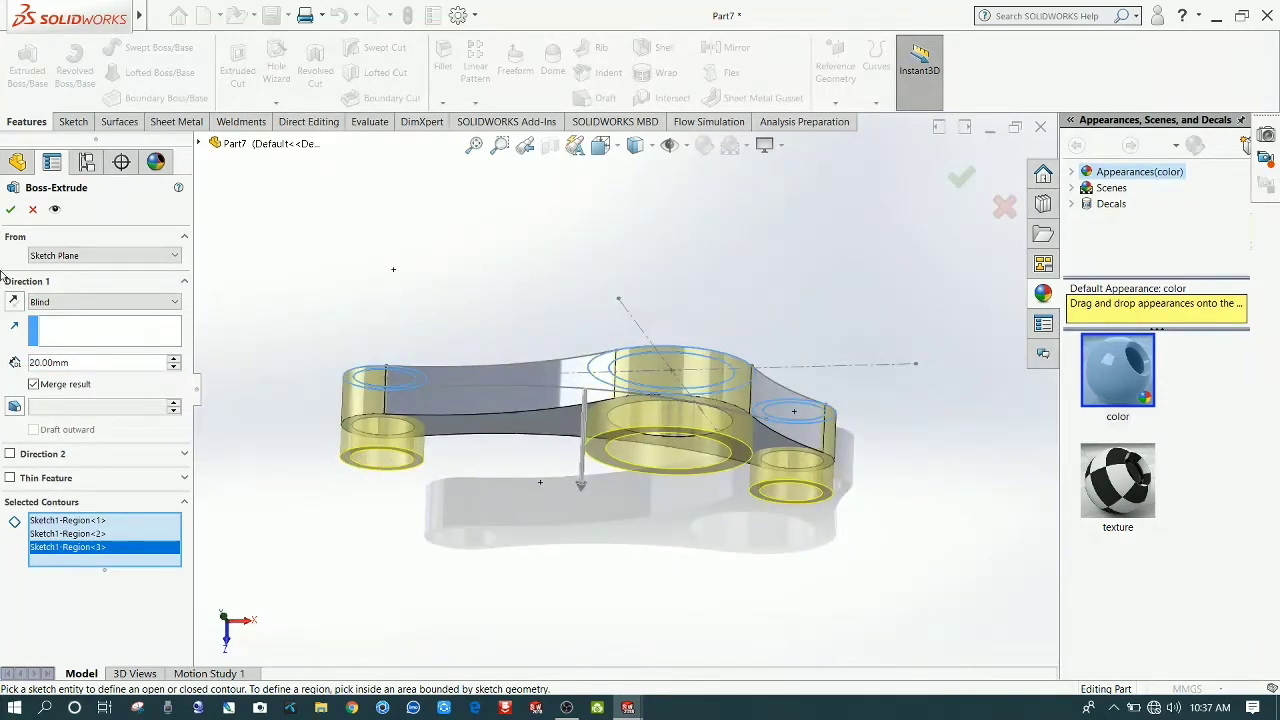
click(11, 210)
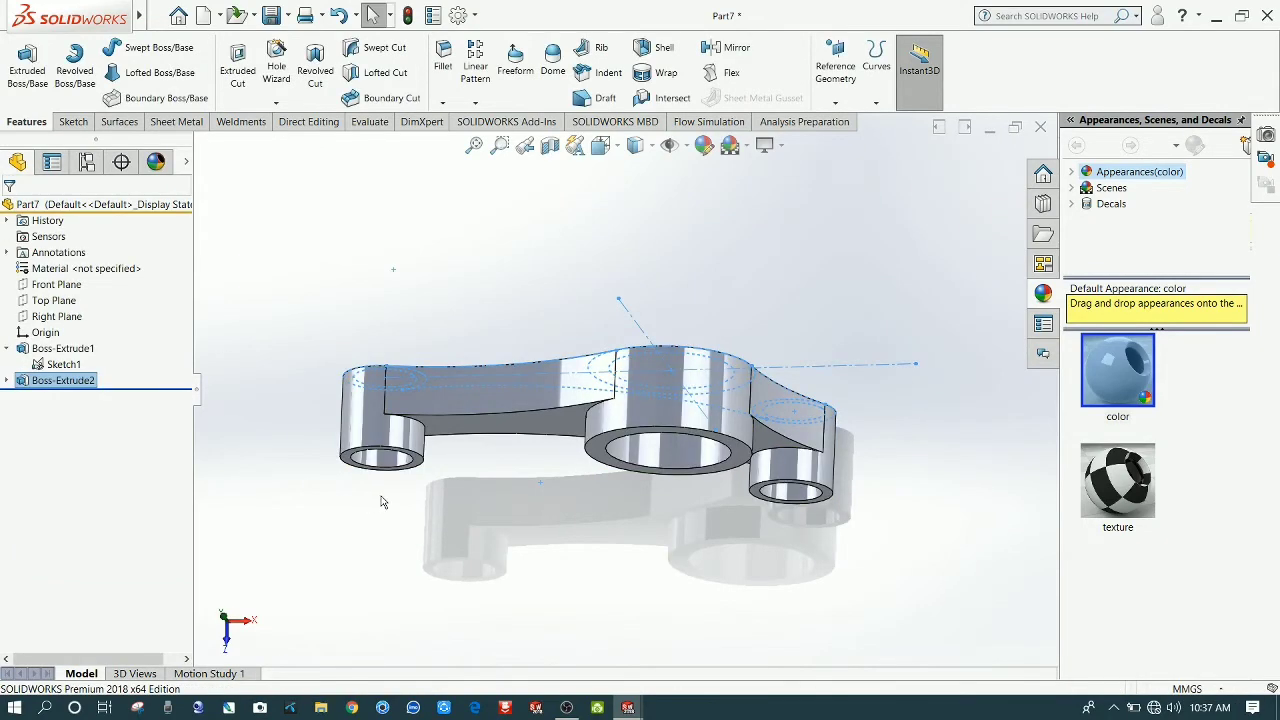
Step: Hide the sketch lines and all other auxiliary item types in the view of the lever
middle_drag(468, 534, 474, 313)
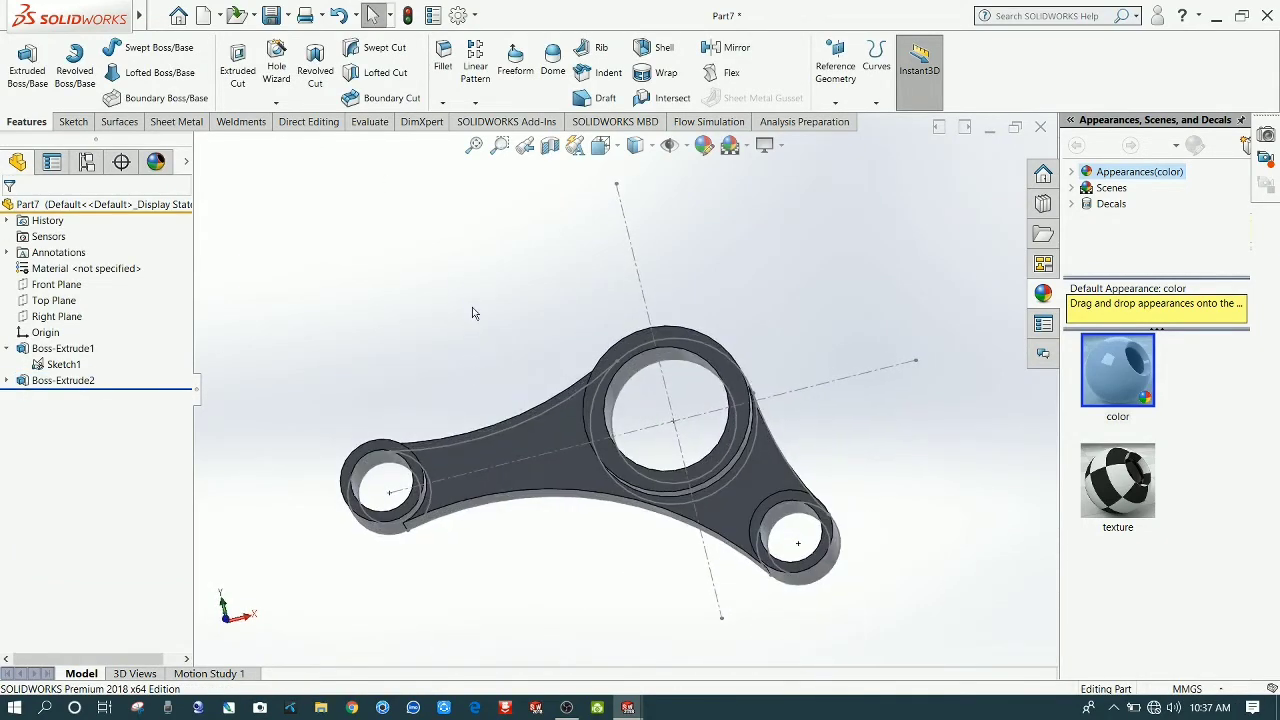
middle_drag(584, 546, 597, 610)
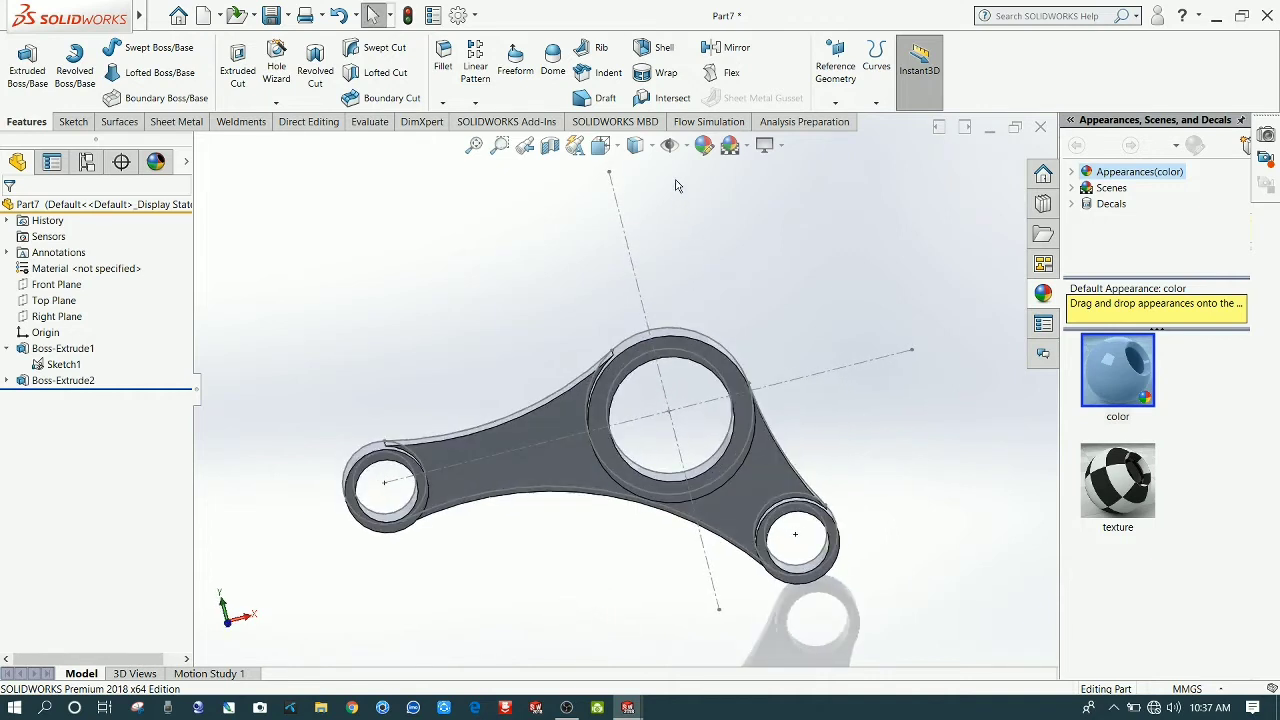
click(668, 146)
middle_drag(637, 520, 631, 392)
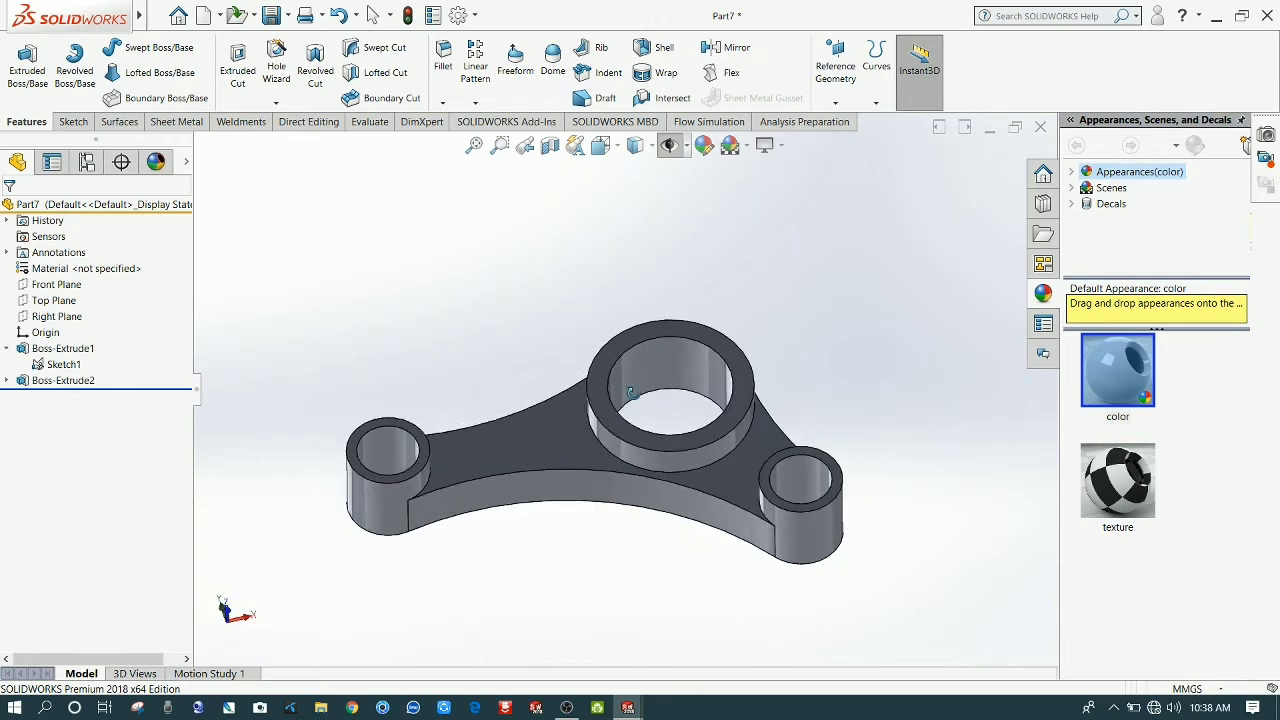
Step: Shell the lever to a 3 mm wall thickness with preview shown, removing the web's flat face between the bosses
click(657, 50)
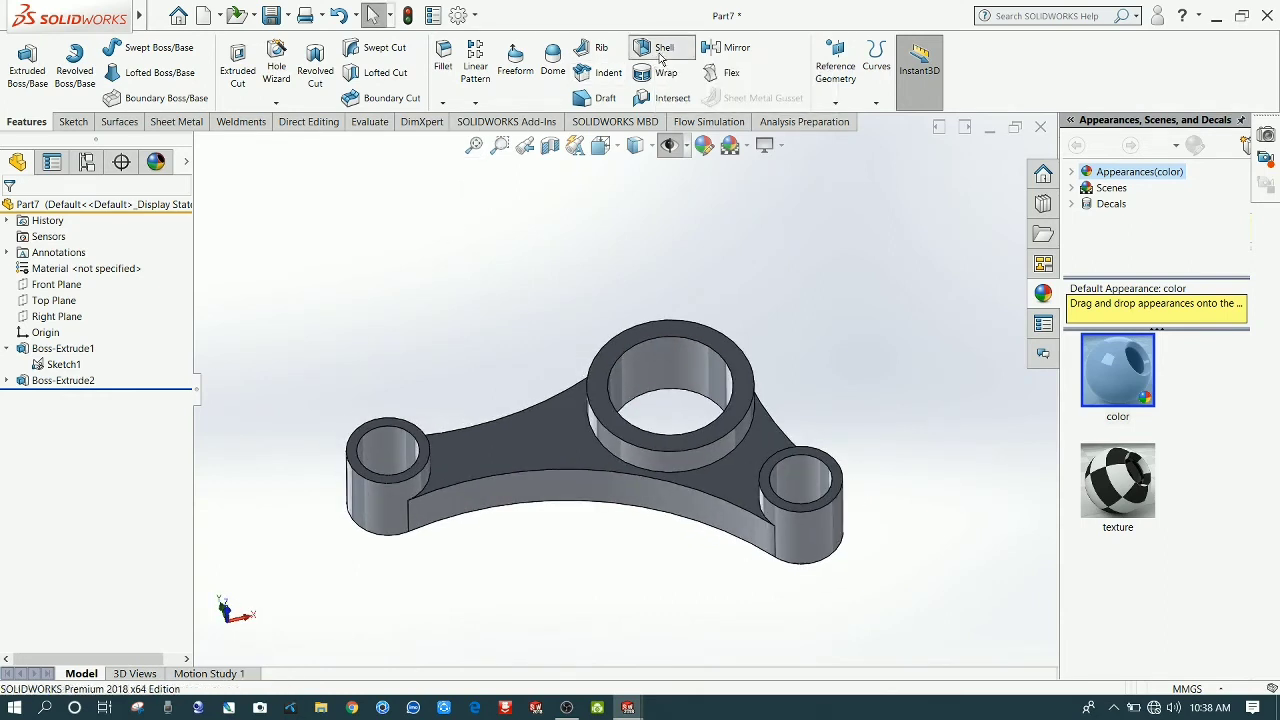
click(535, 447)
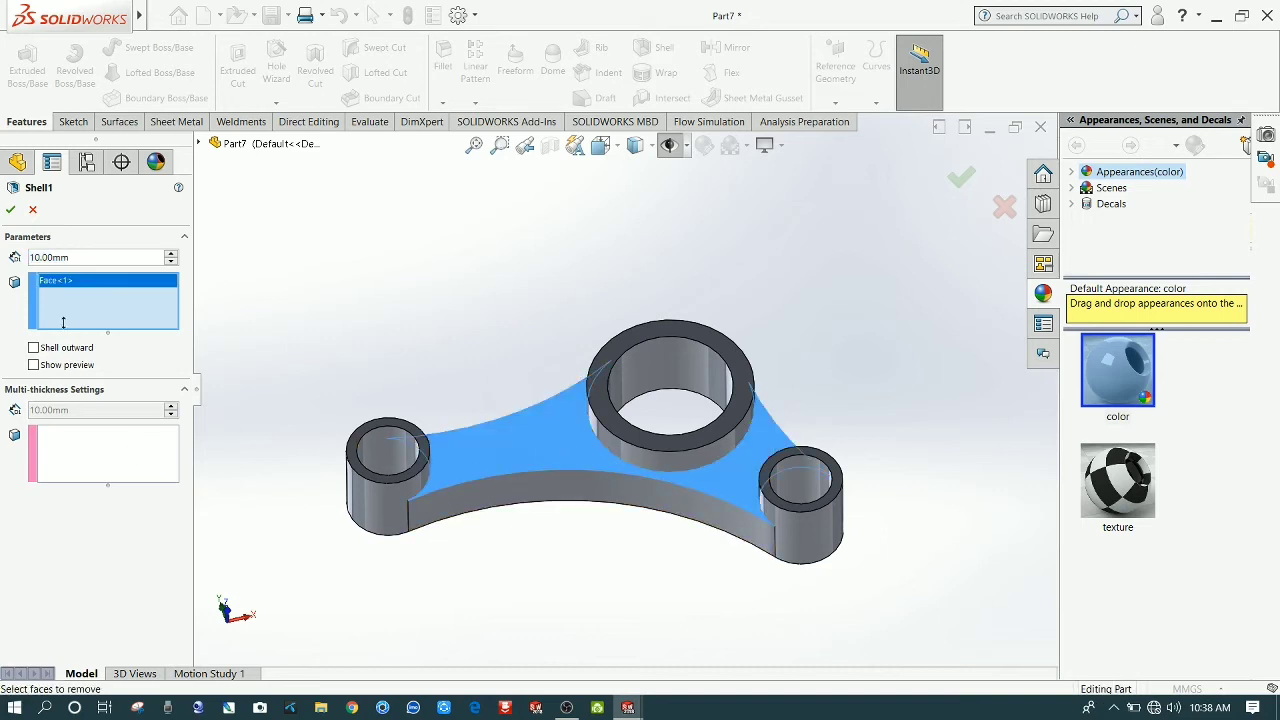
drag(85, 255, 27, 261)
text(3)
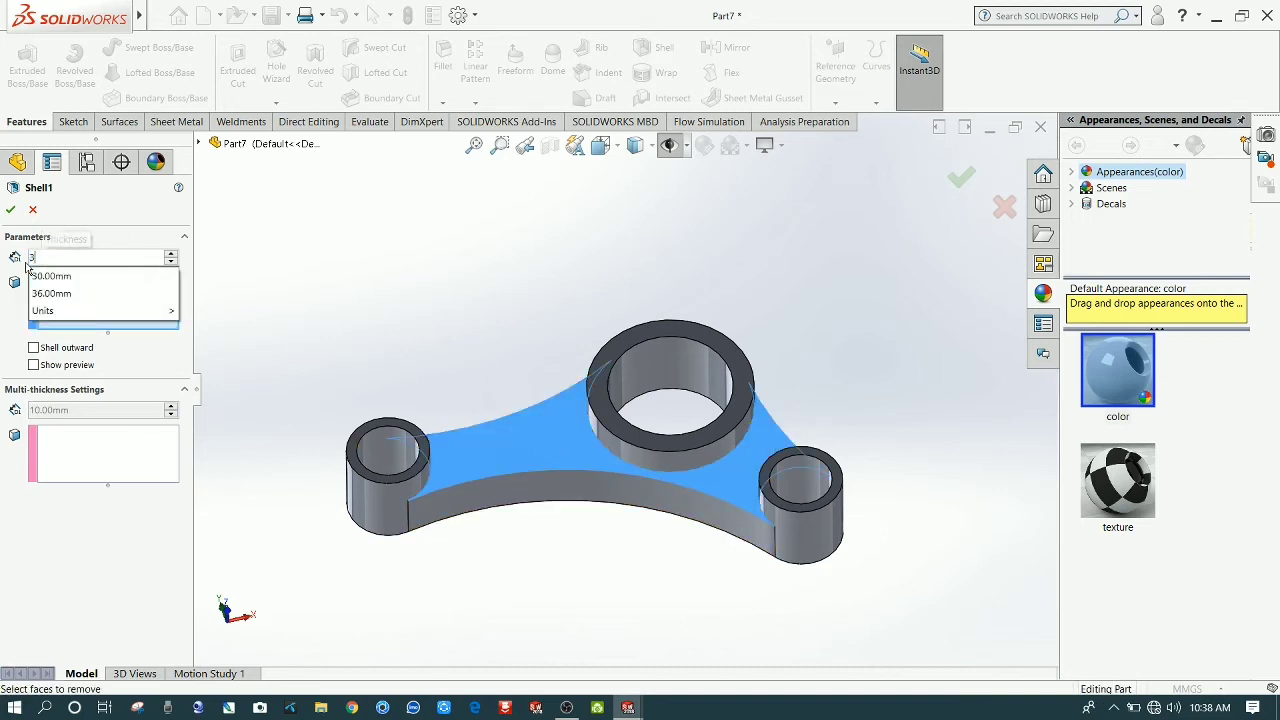
key(Return)
click(33, 365)
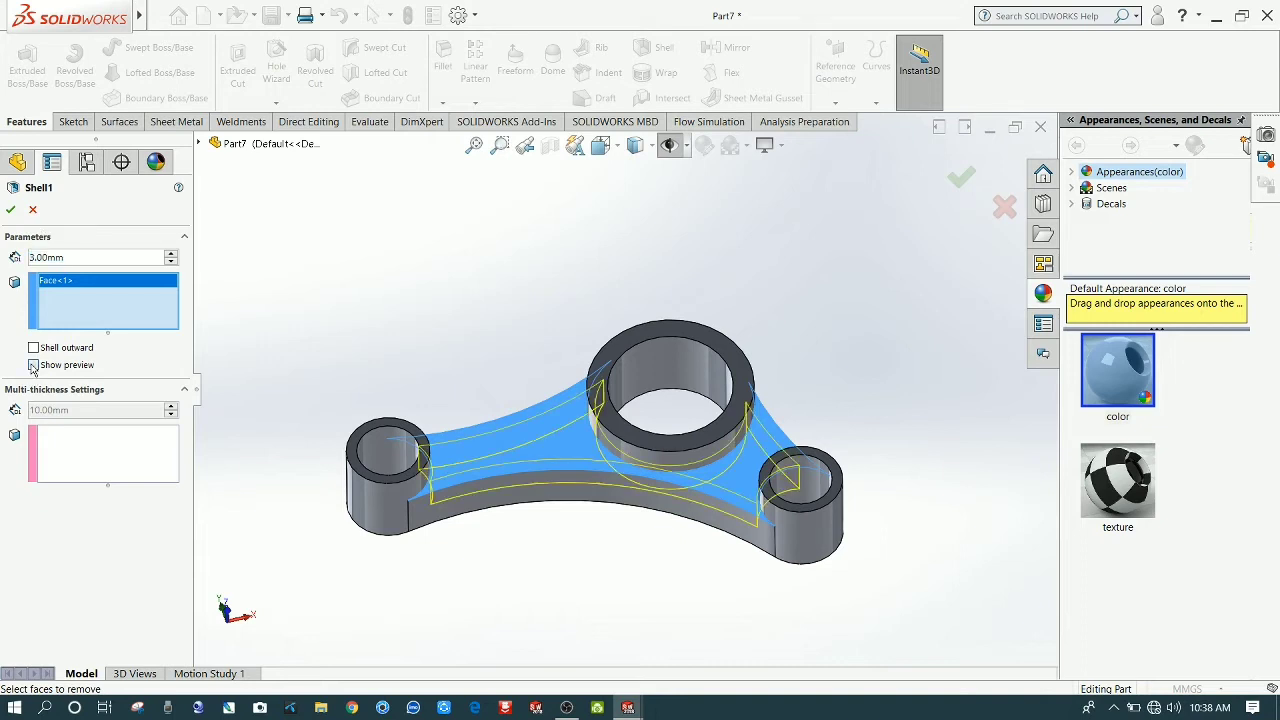
middle_drag(345, 304, 336, 391)
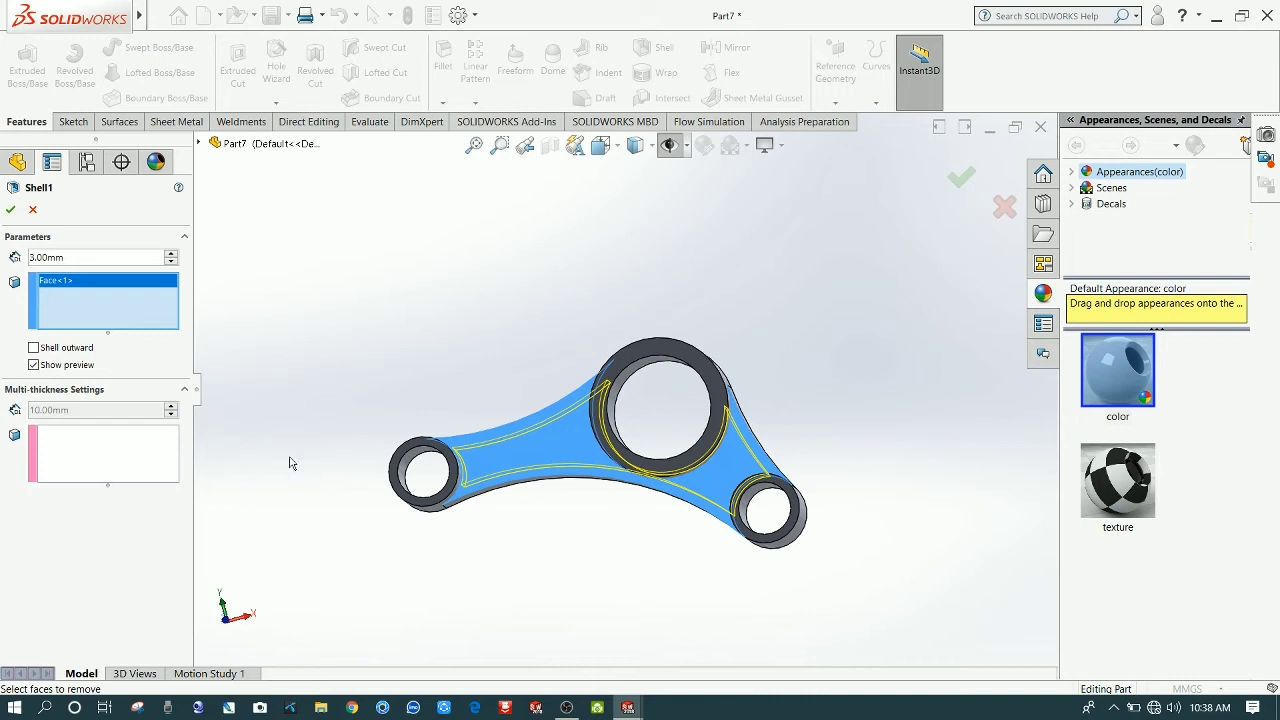
middle_drag(359, 382, 355, 374)
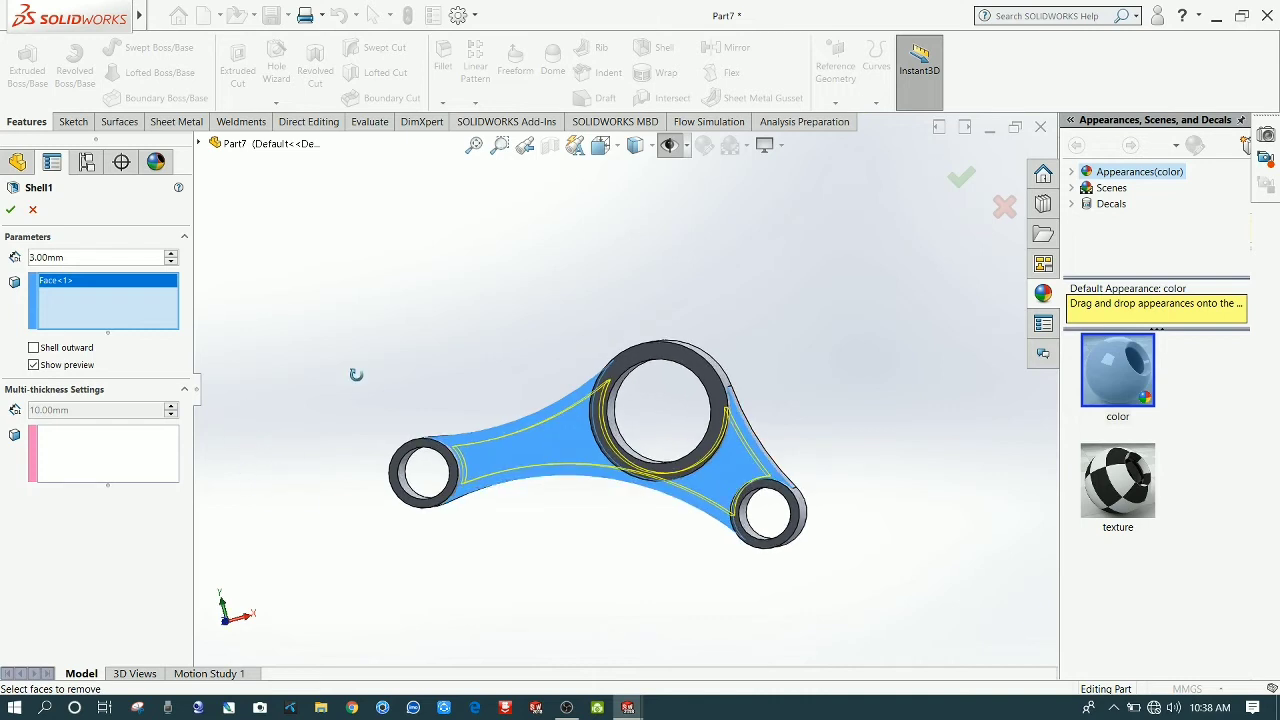
click(11, 210)
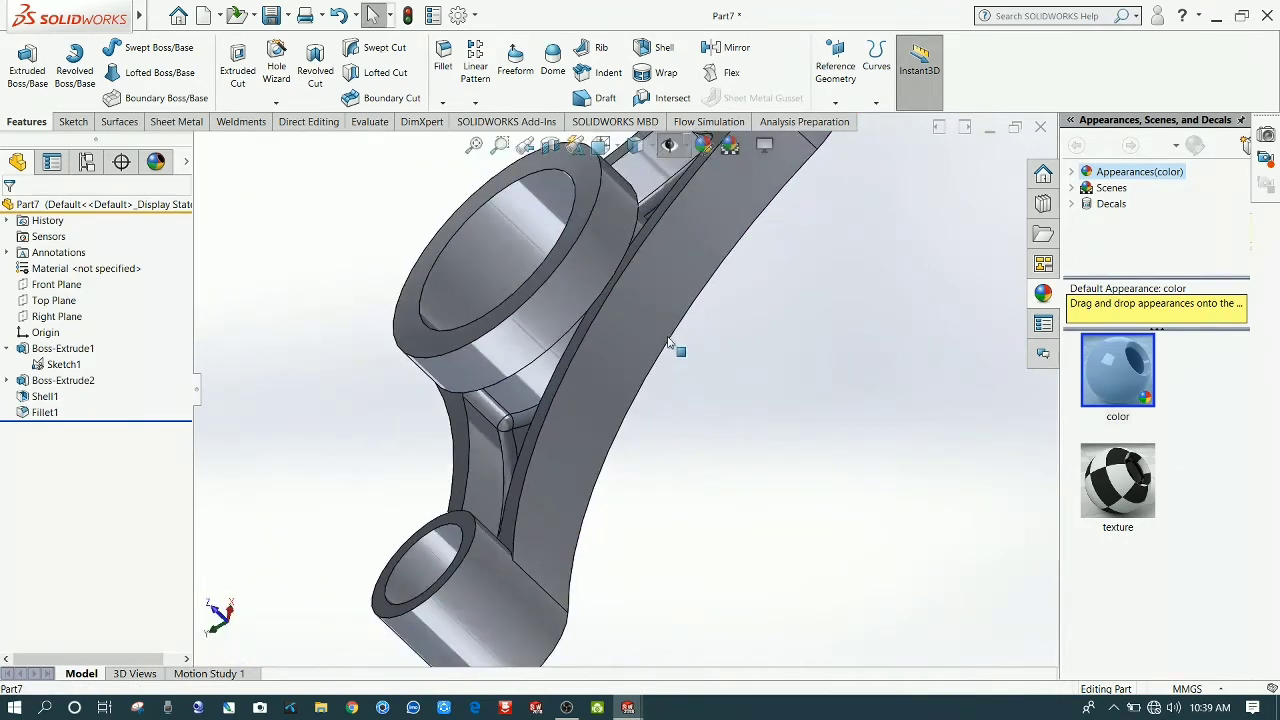
Step: Sketch on the end face of the large central ring and convert the face's circular edges into sketch entities
middle_drag(668, 341, 482, 341)
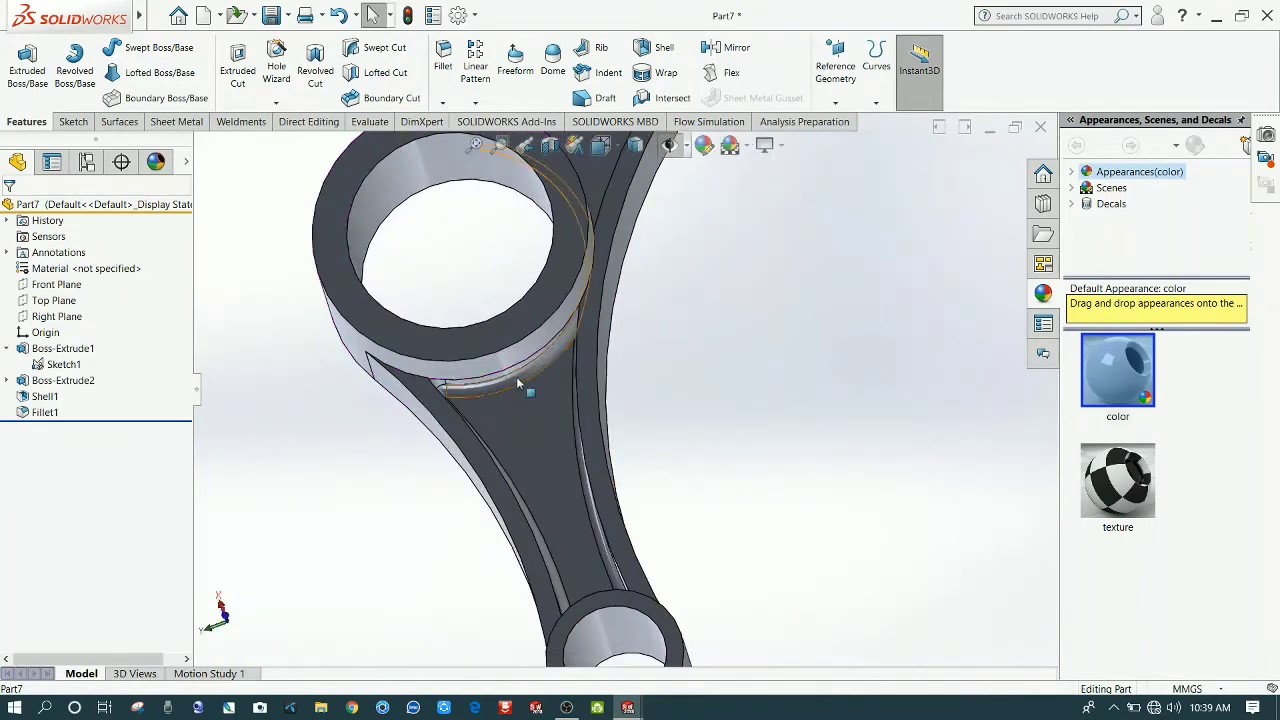
click(482, 334)
click(547, 300)
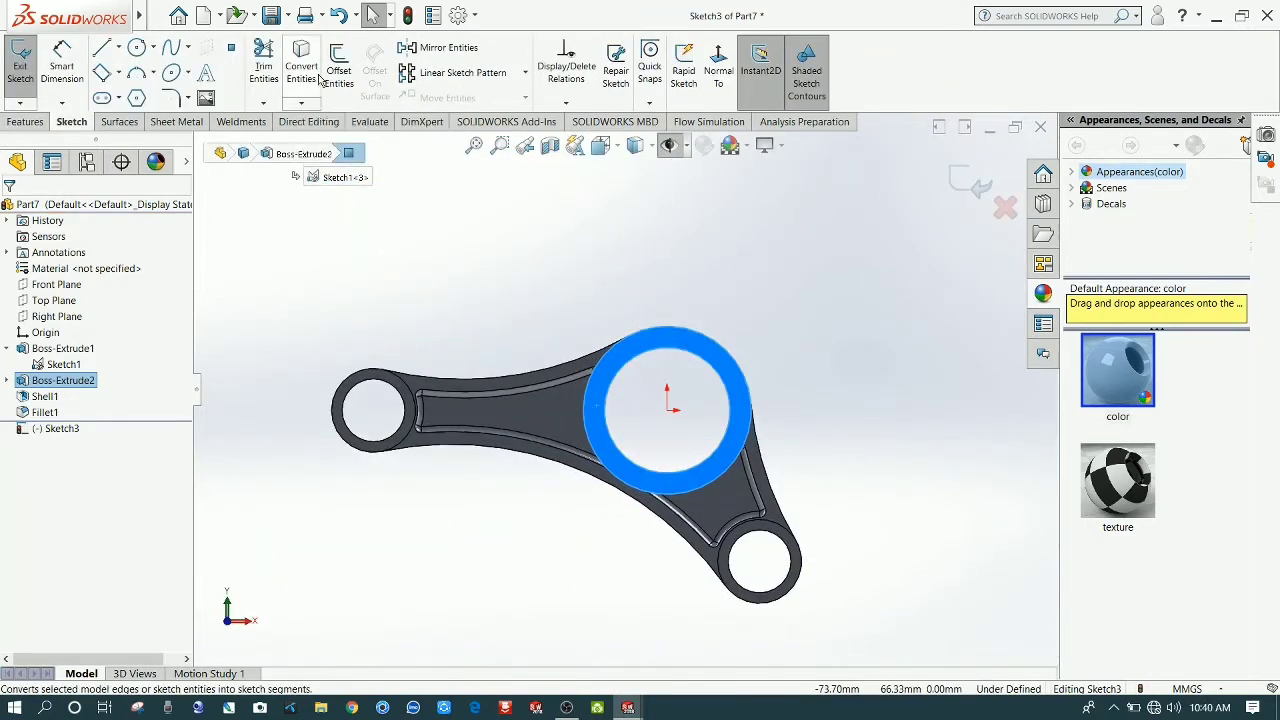
click(318, 78)
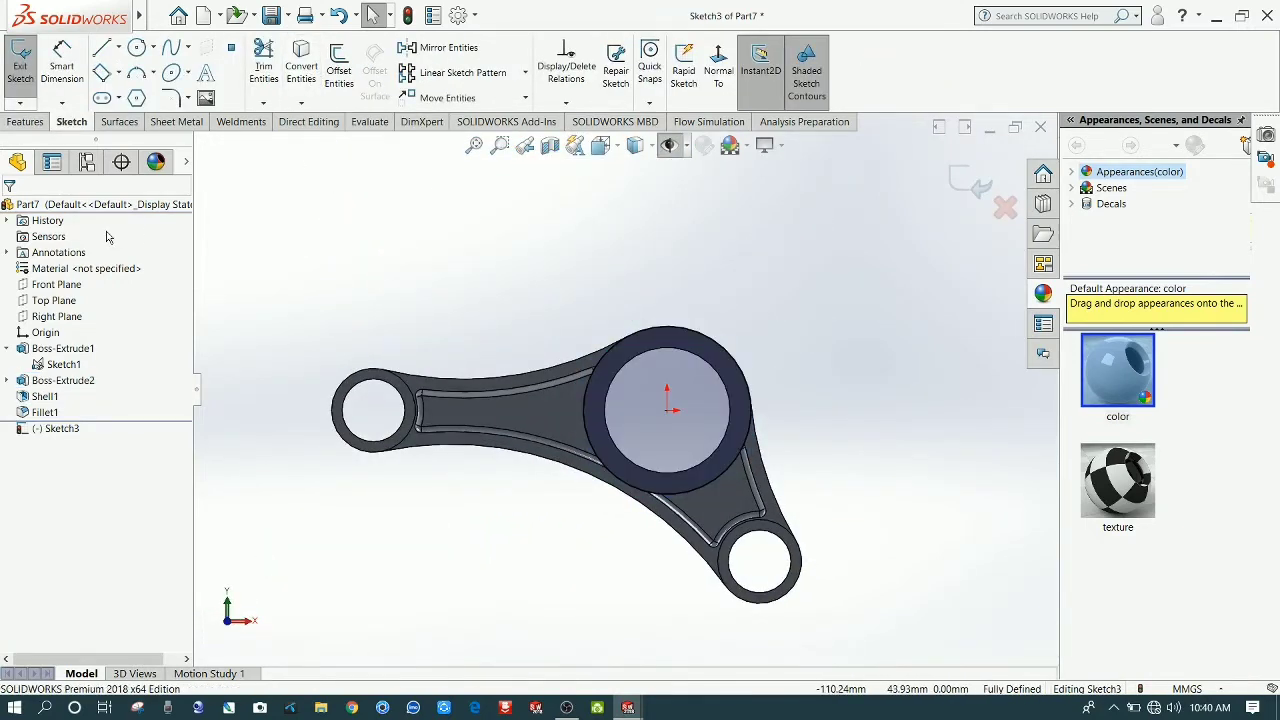
Step: Set up a boss extrusion of the converted circles with the Up To Surface end condition, ending at the lever's flat back face
click(16, 123)
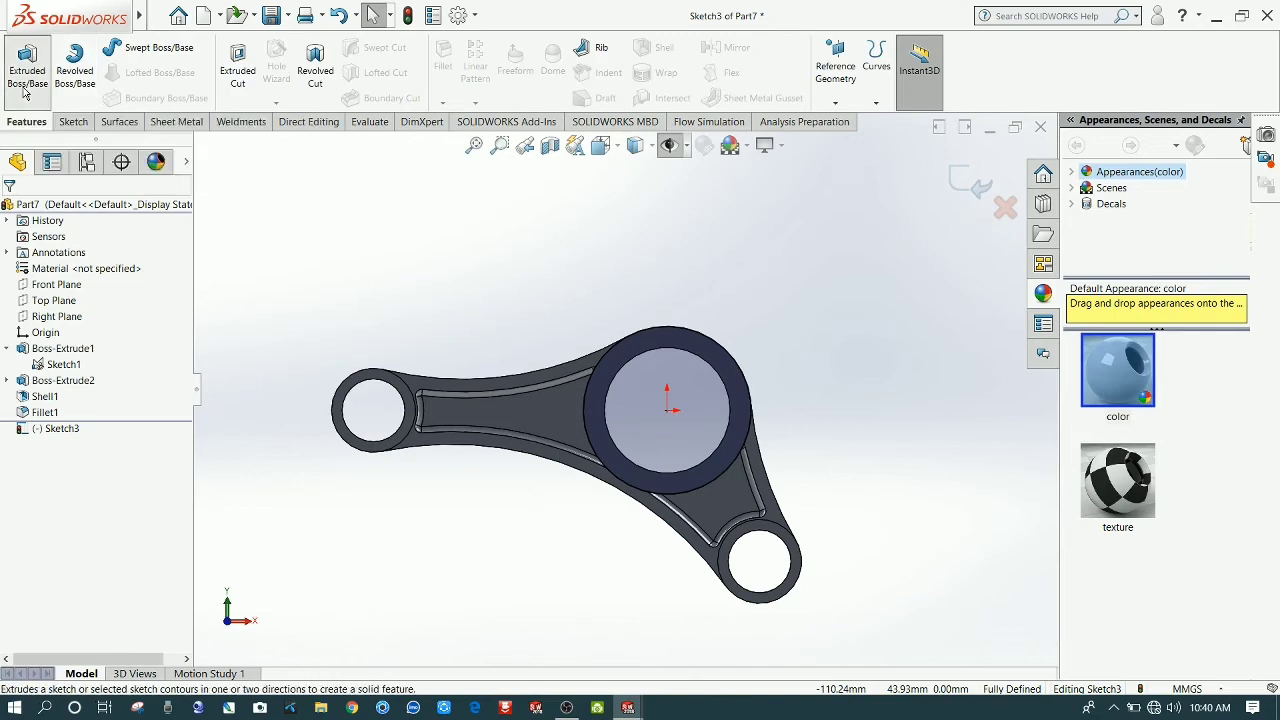
click(22, 87)
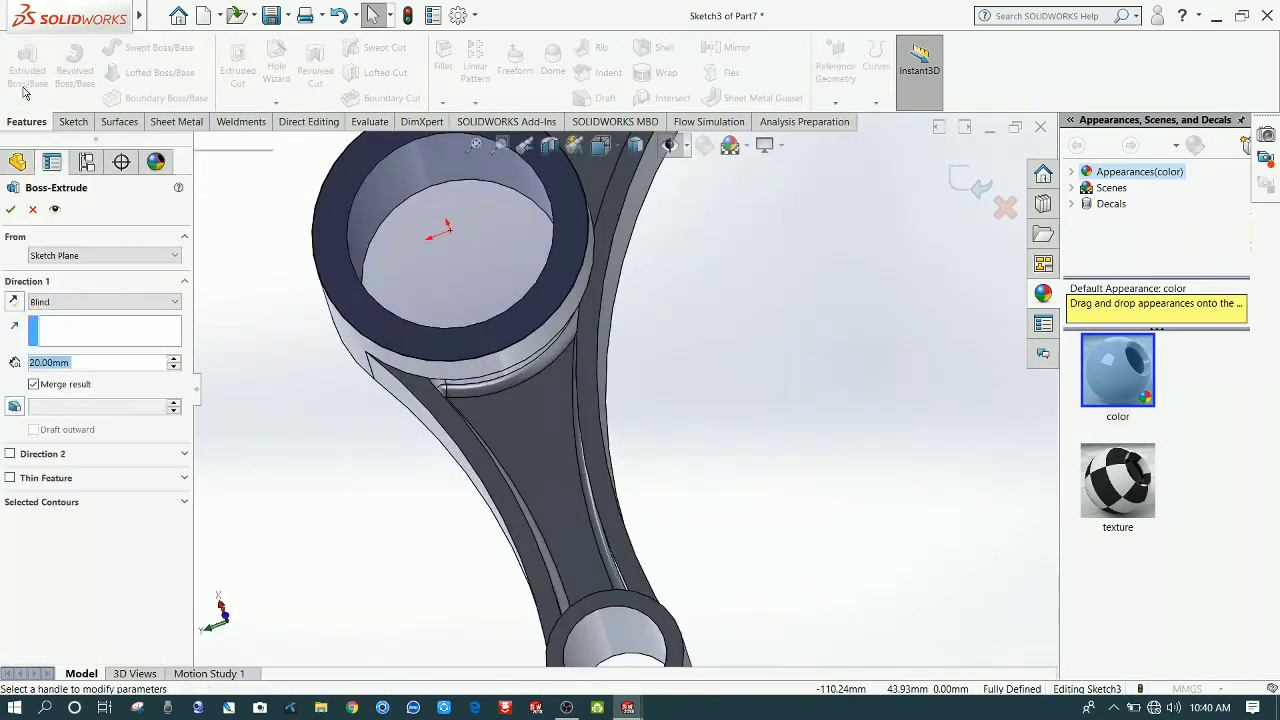
click(100, 301)
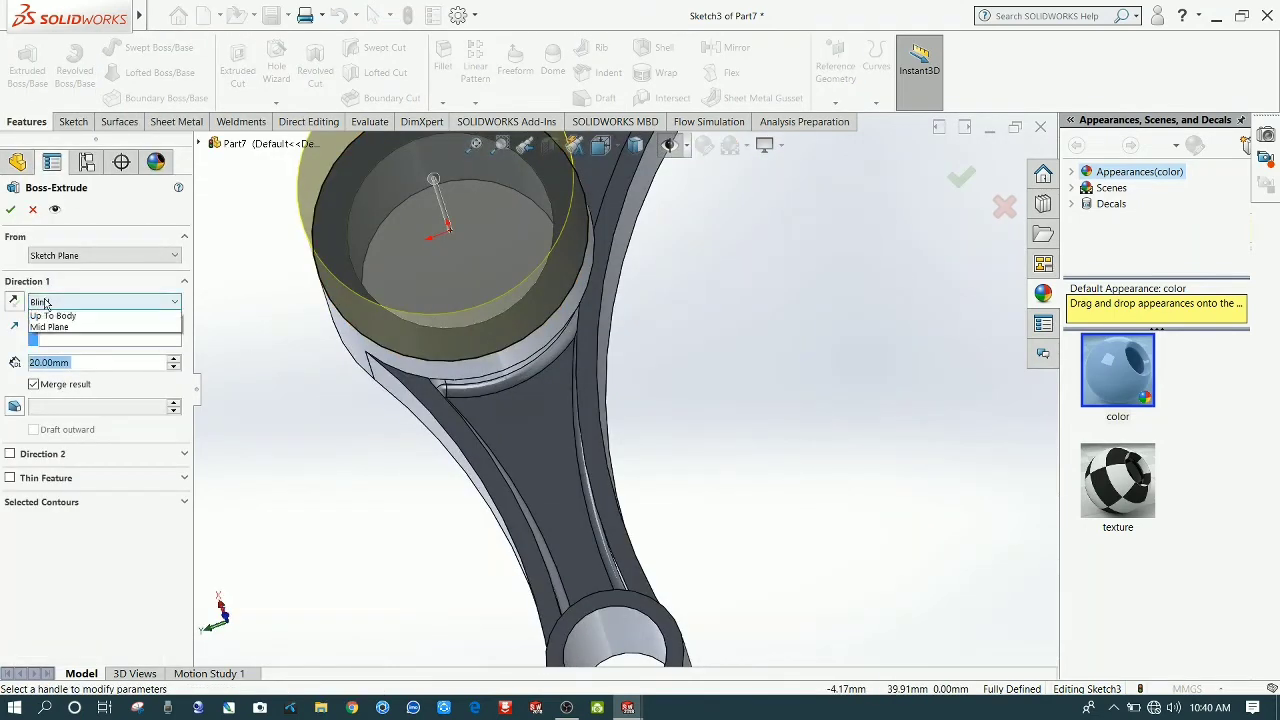
click(60, 351)
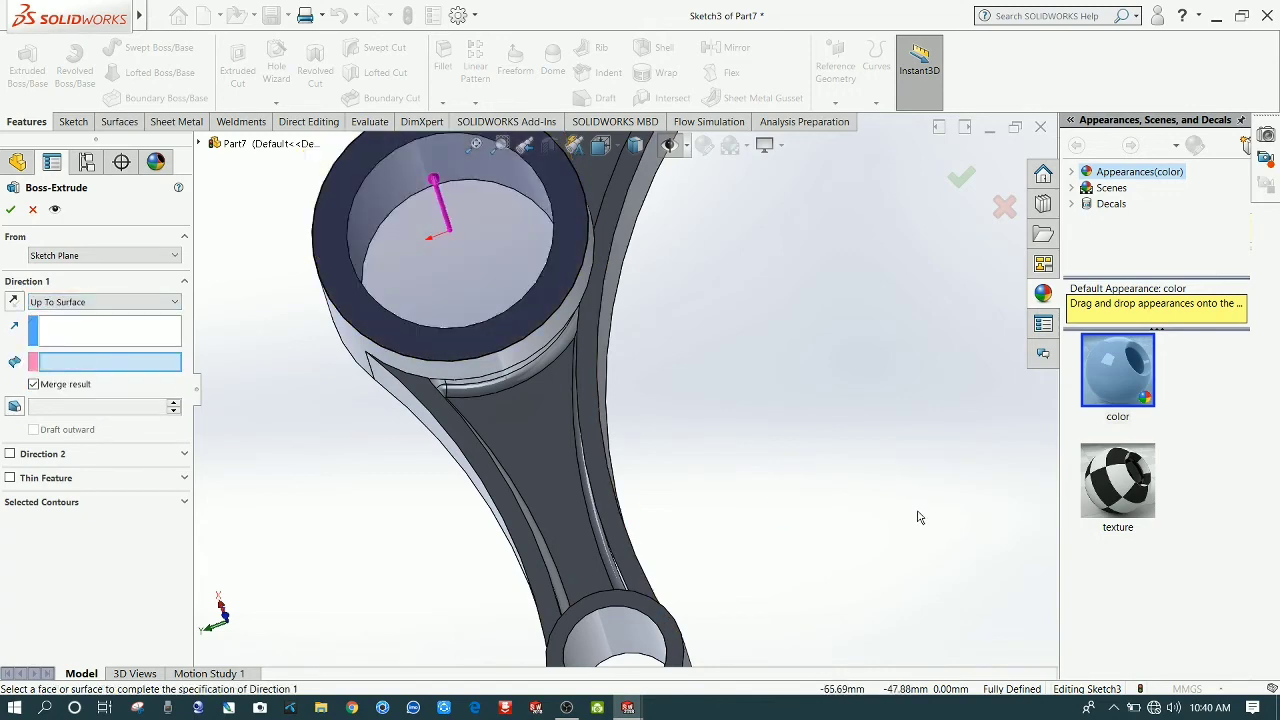
middle_drag(764, 443, 635, 388)
click(391, 407)
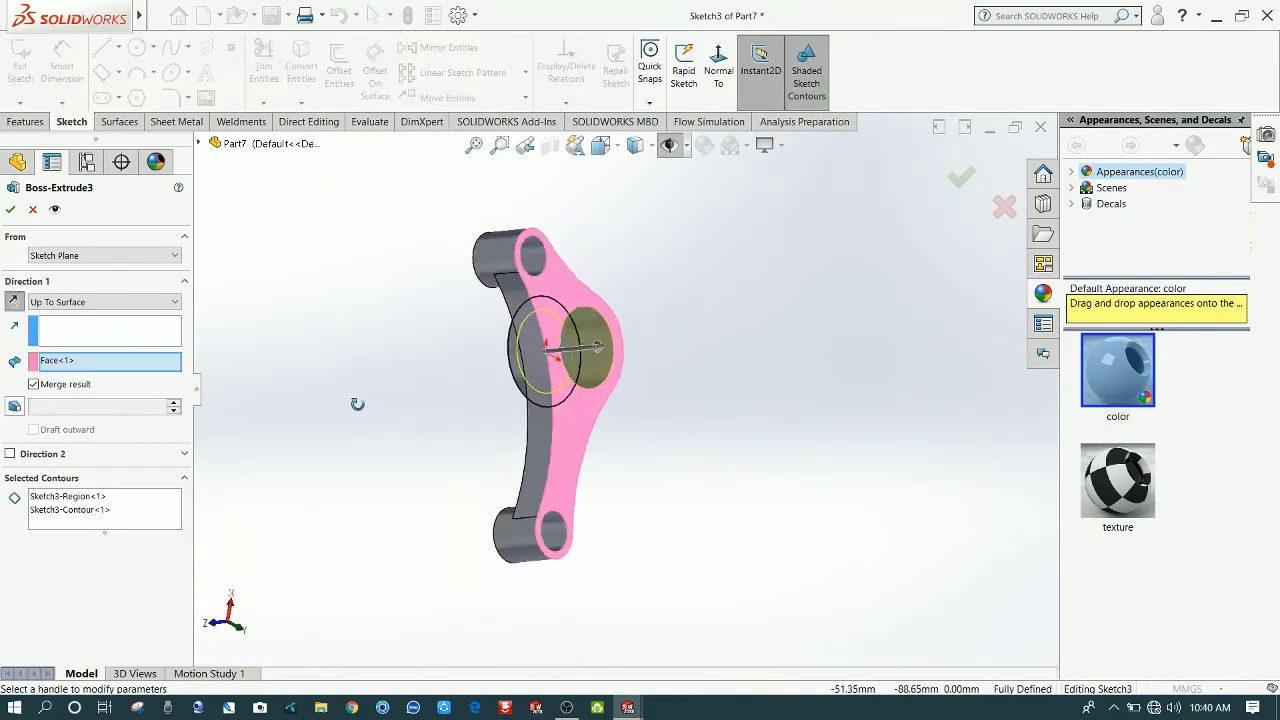
Step: Replace the extrusion's selected contours with only the ring region between the two circles and complete the boss
middle_drag(357, 403, 510, 370)
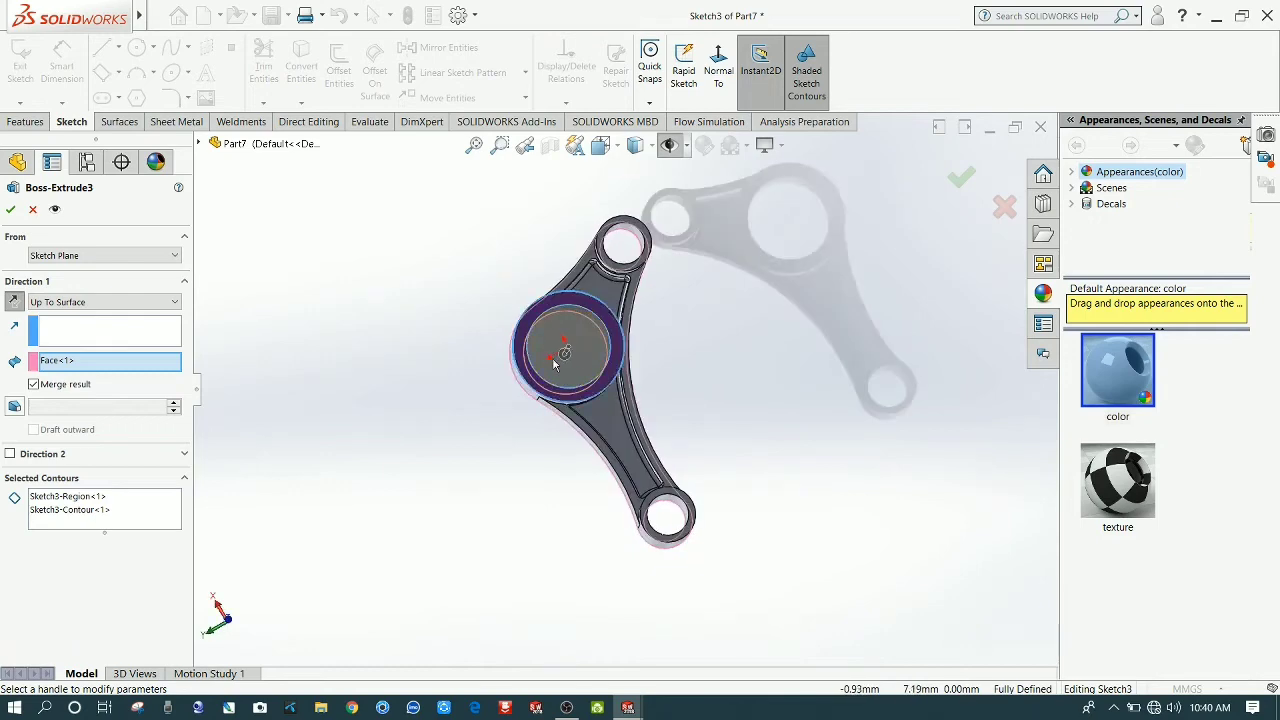
scroll(543, 359, down, 4)
right_click(149, 506)
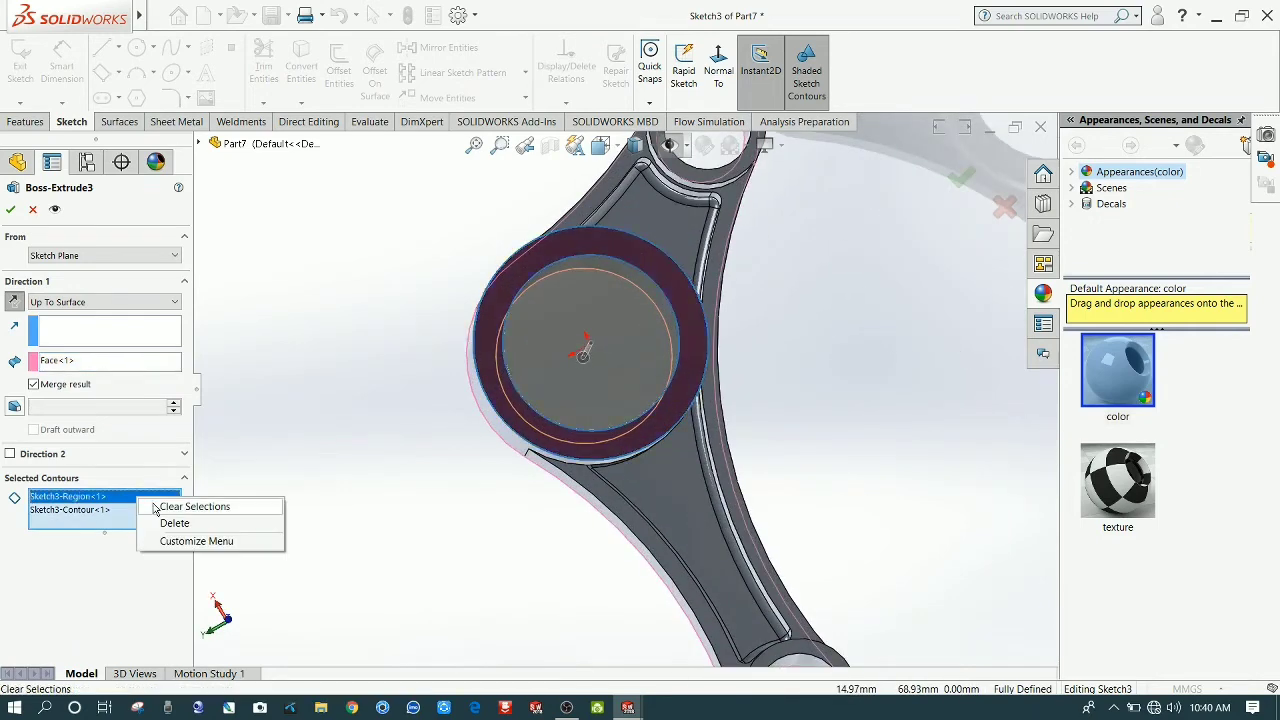
click(165, 502)
middle_drag(523, 483, 516, 503)
click(530, 451)
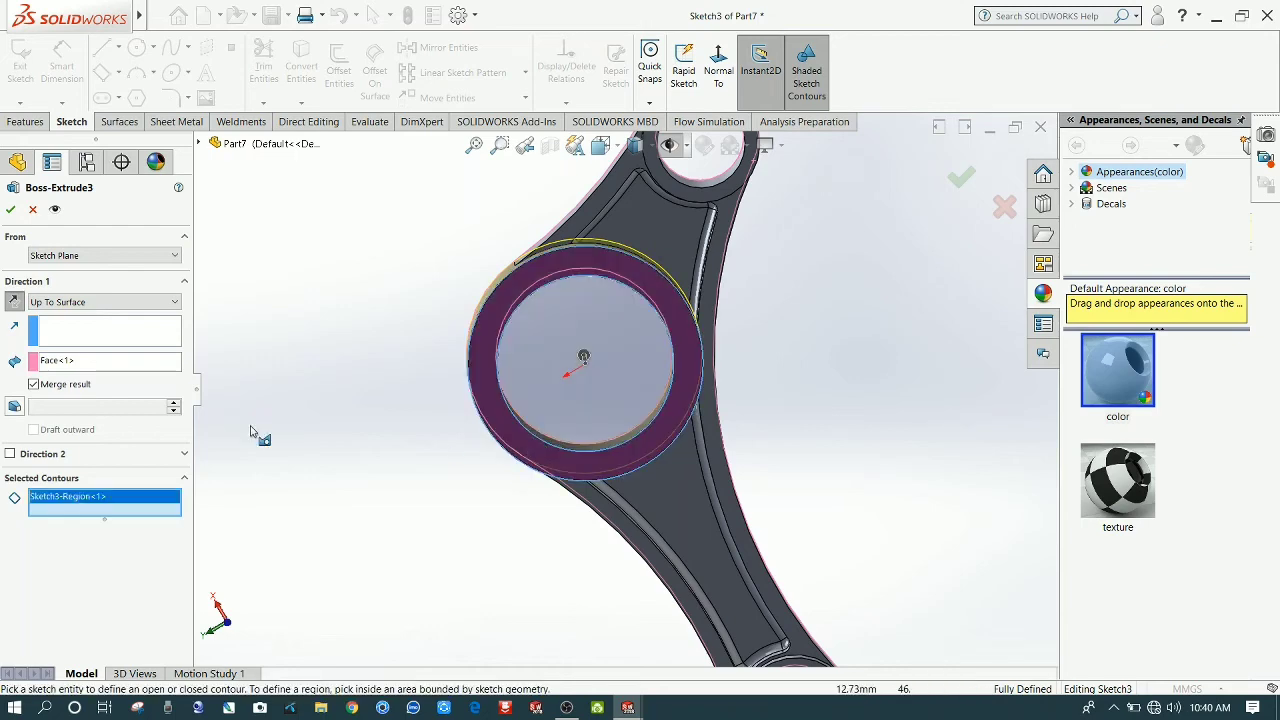
click(11, 209)
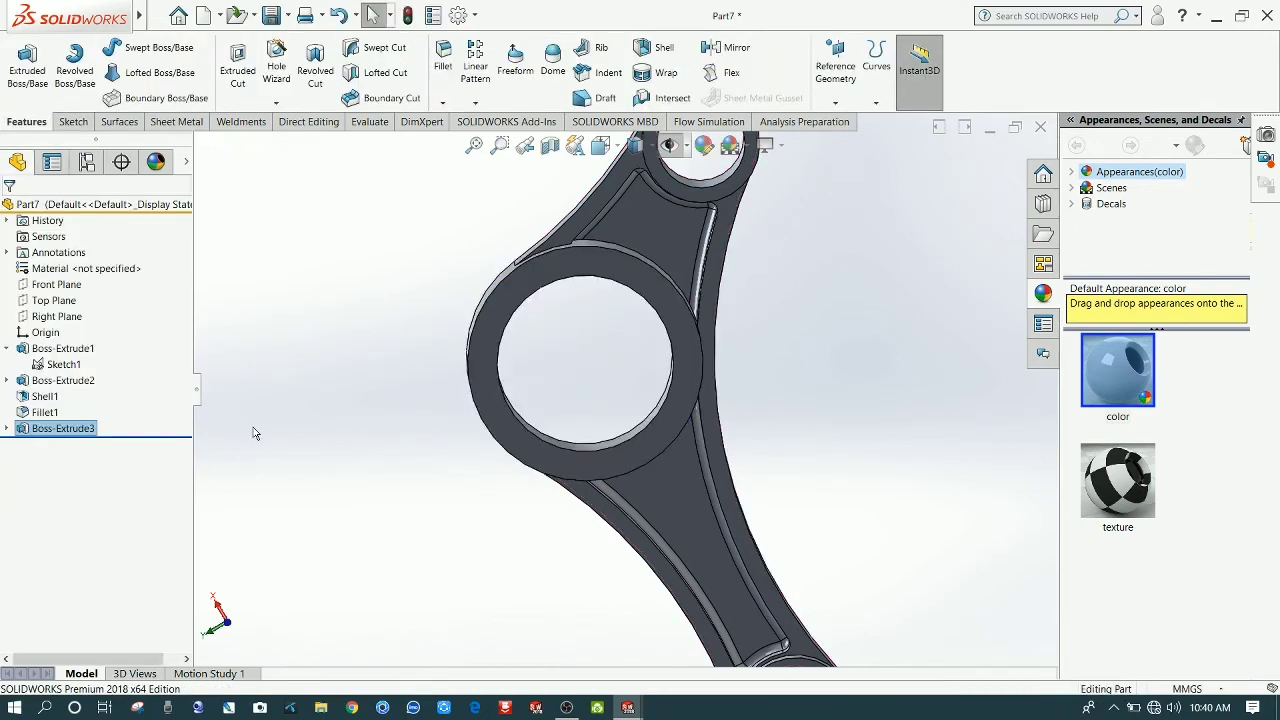
Step: Start a fillet with a 1.5 mm symmetric radius and select the floor faces of both web pockets
middle_drag(280, 477, 449, 166)
click(442, 60)
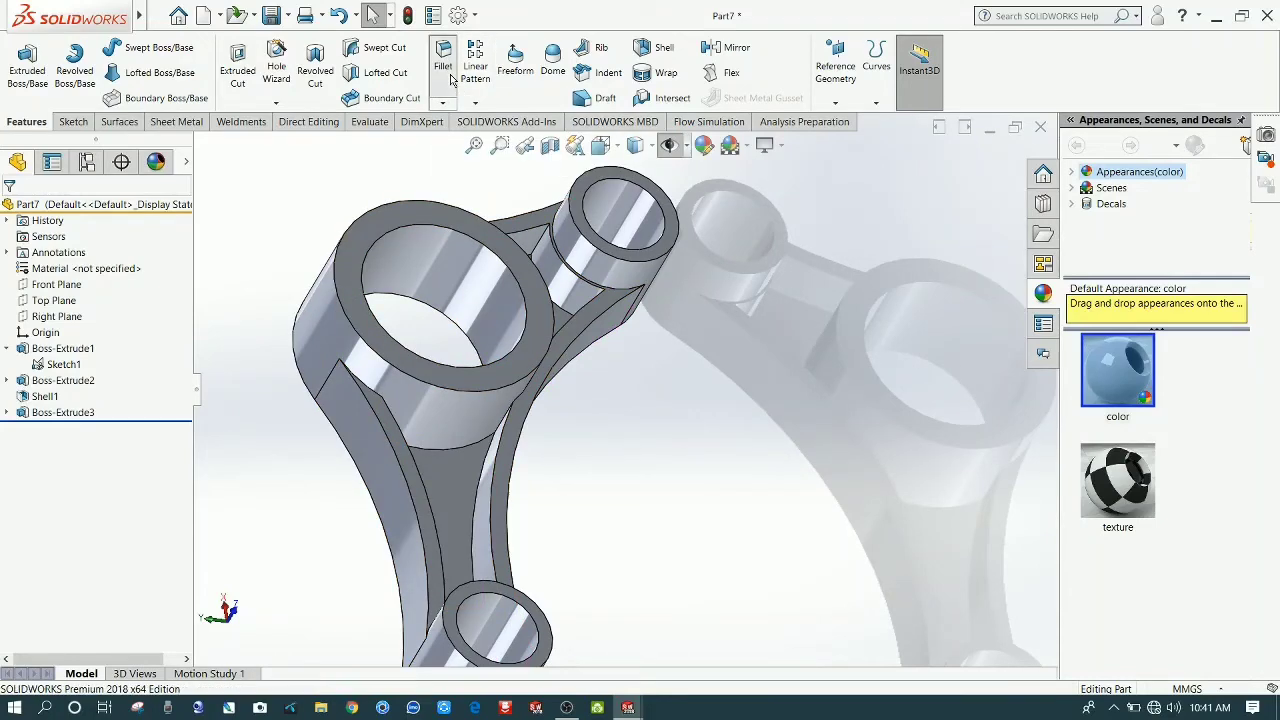
scroll(518, 452, down, 5)
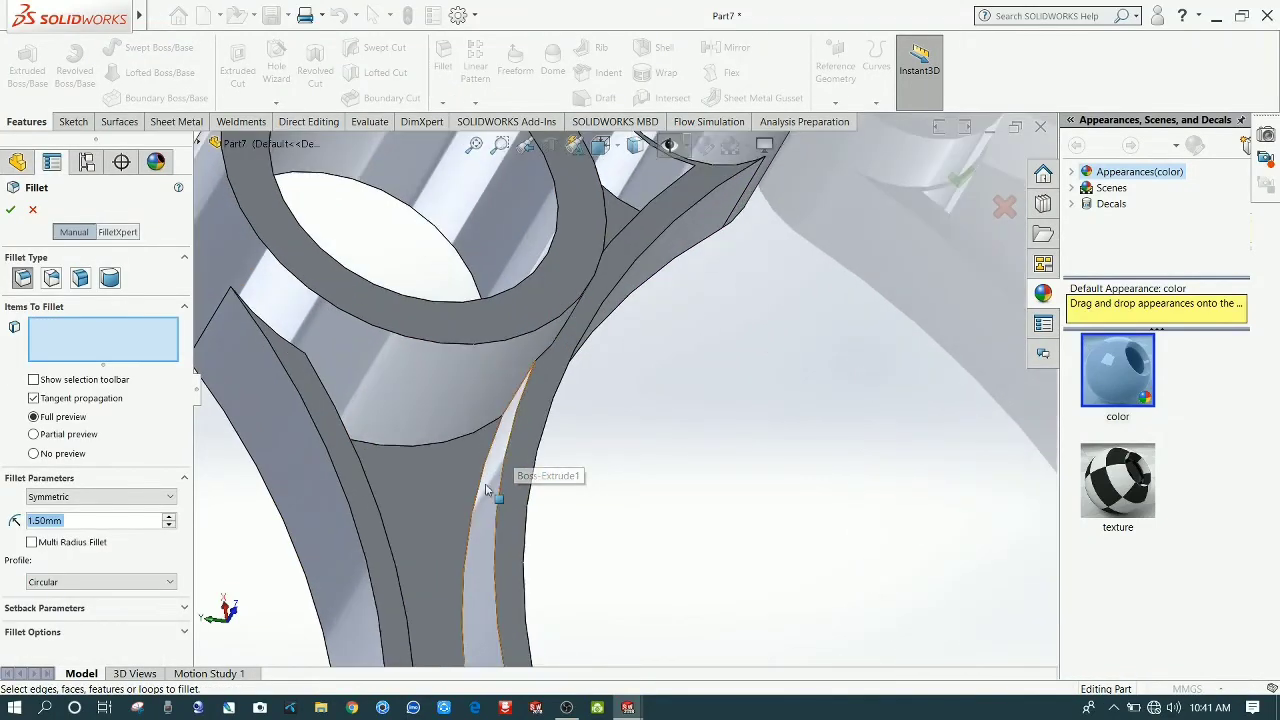
click(458, 493)
middle_click(676, 363)
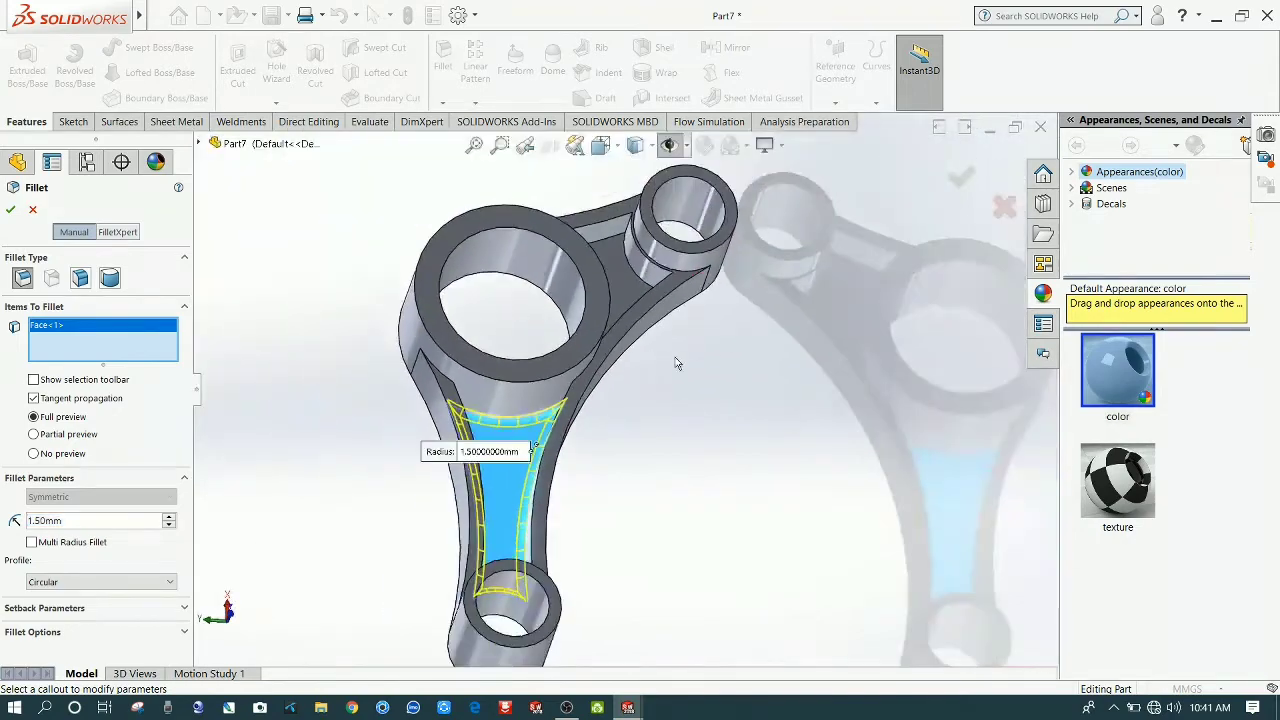
click(626, 290)
scroll(530, 480, down, 4)
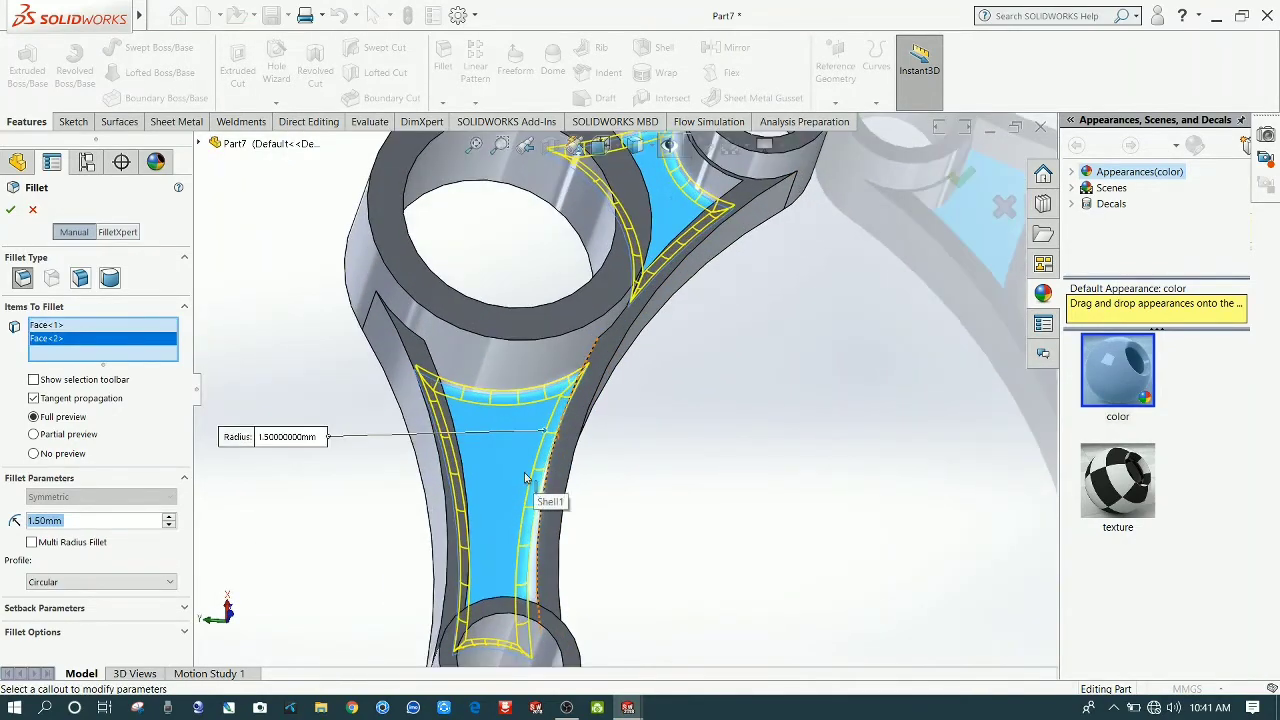
Step: Add the longer pocket's two corner edges beside the small boss to the 1.5 mm fillet
scroll(497, 594, up, 3)
scroll(500, 540, down, 6)
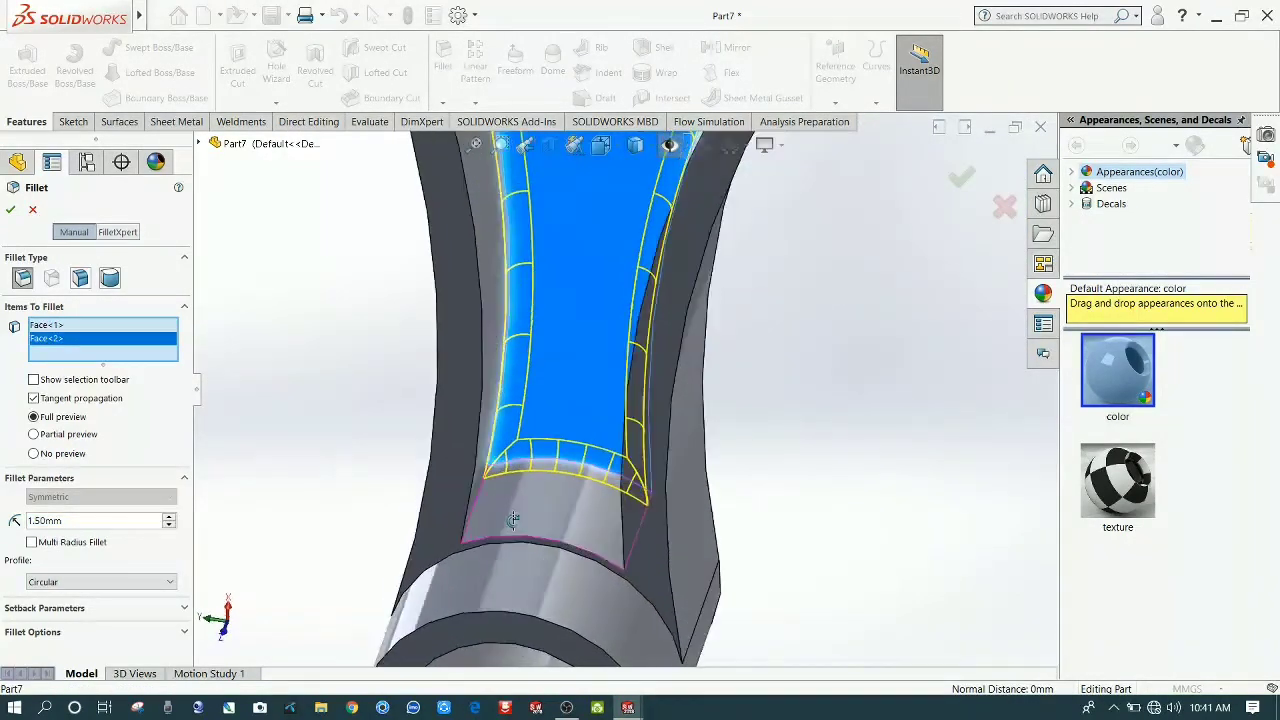
scroll(499, 534, down, 2)
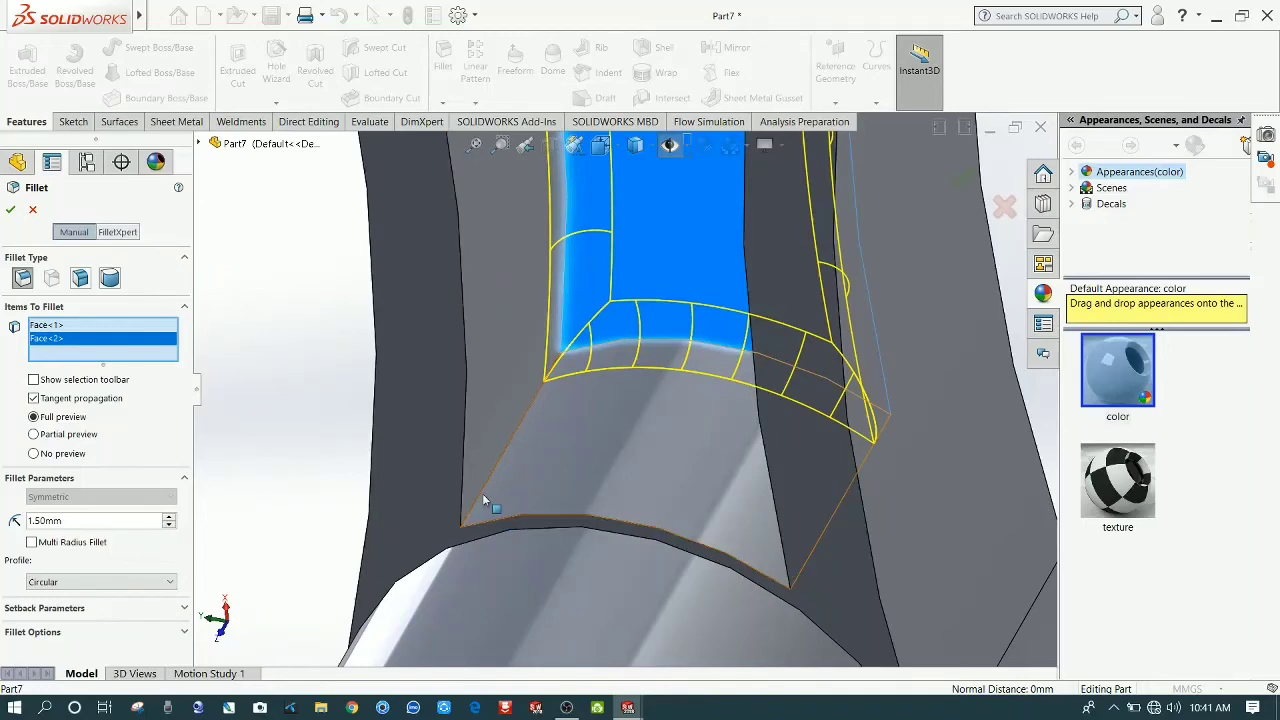
click(486, 484)
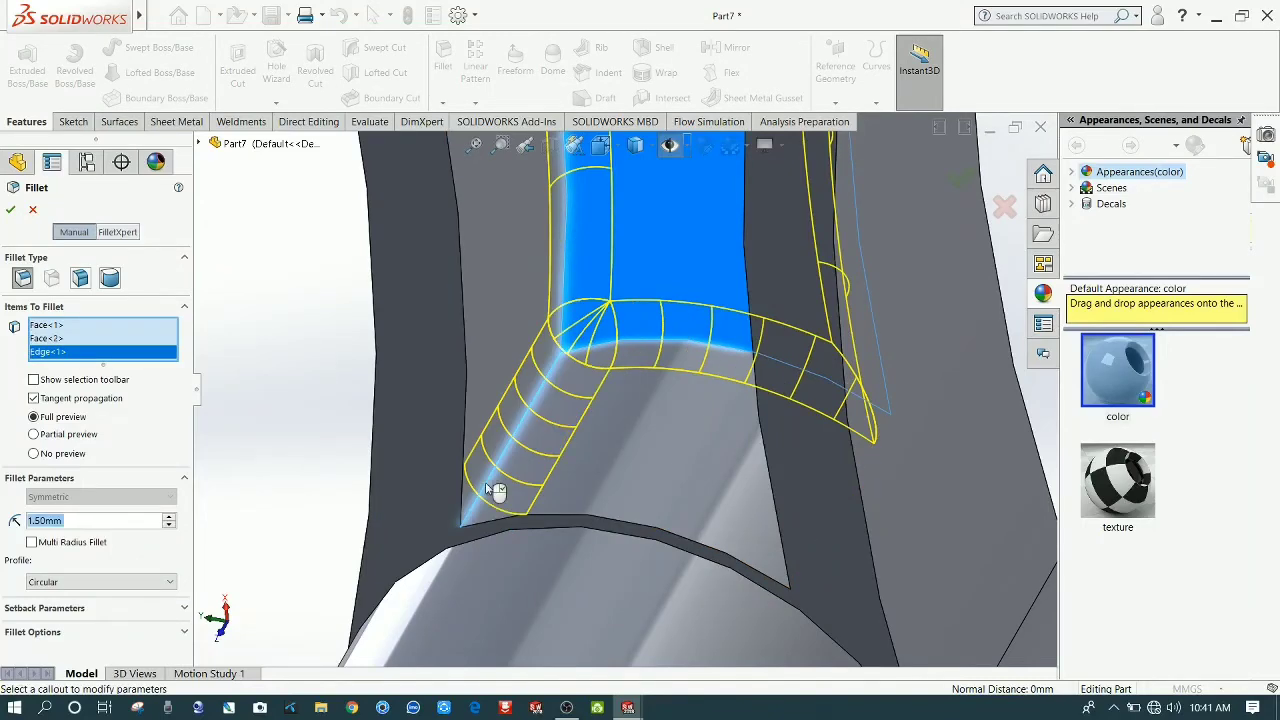
middle_drag(565, 472, 709, 229)
click(706, 510)
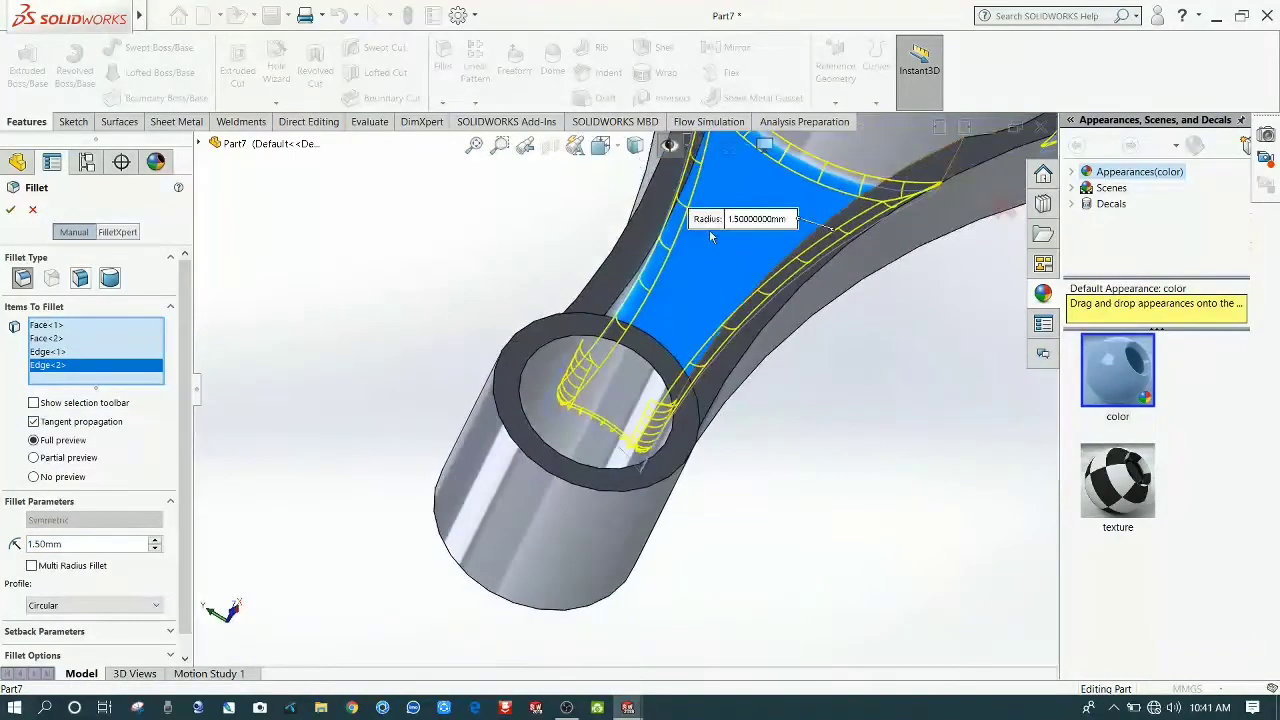
Step: Add the longer pocket's two corner edges against the central ring to the fillet
scroll(711, 232, up, 2)
scroll(710, 280, down, 5)
middle_drag(706, 286, 615, 294)
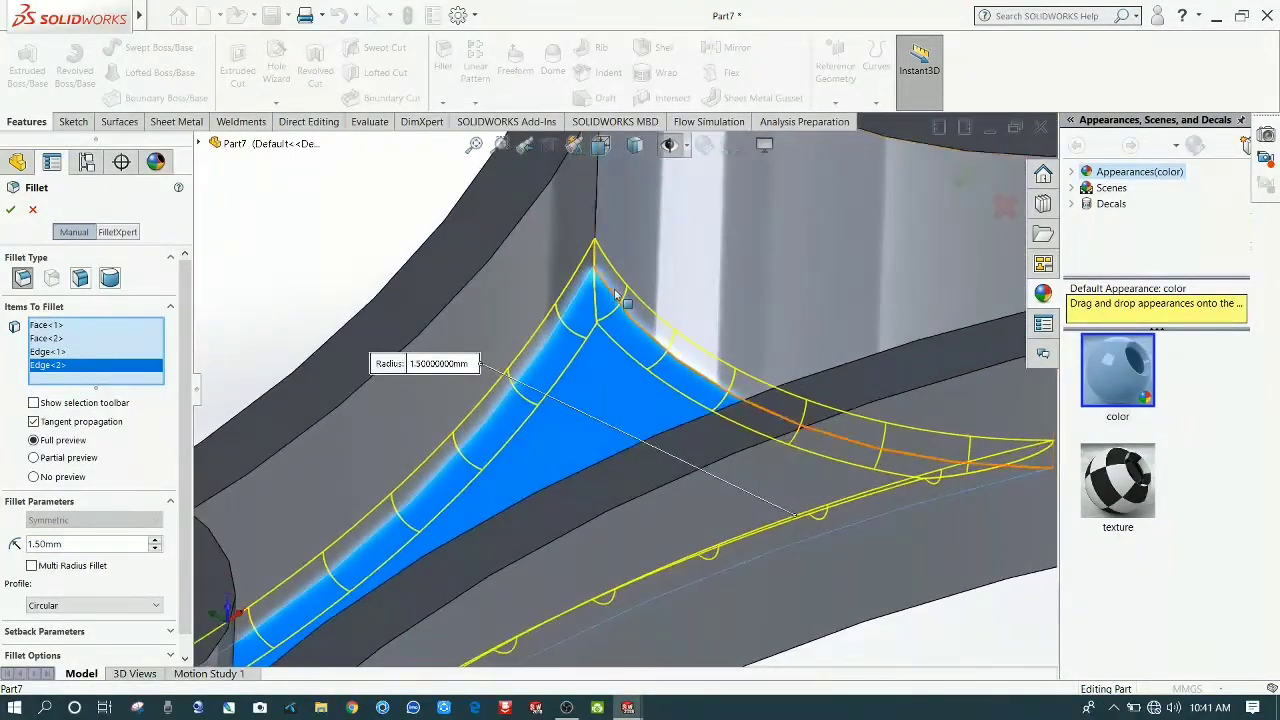
click(596, 224)
scroll(869, 393, down, 4)
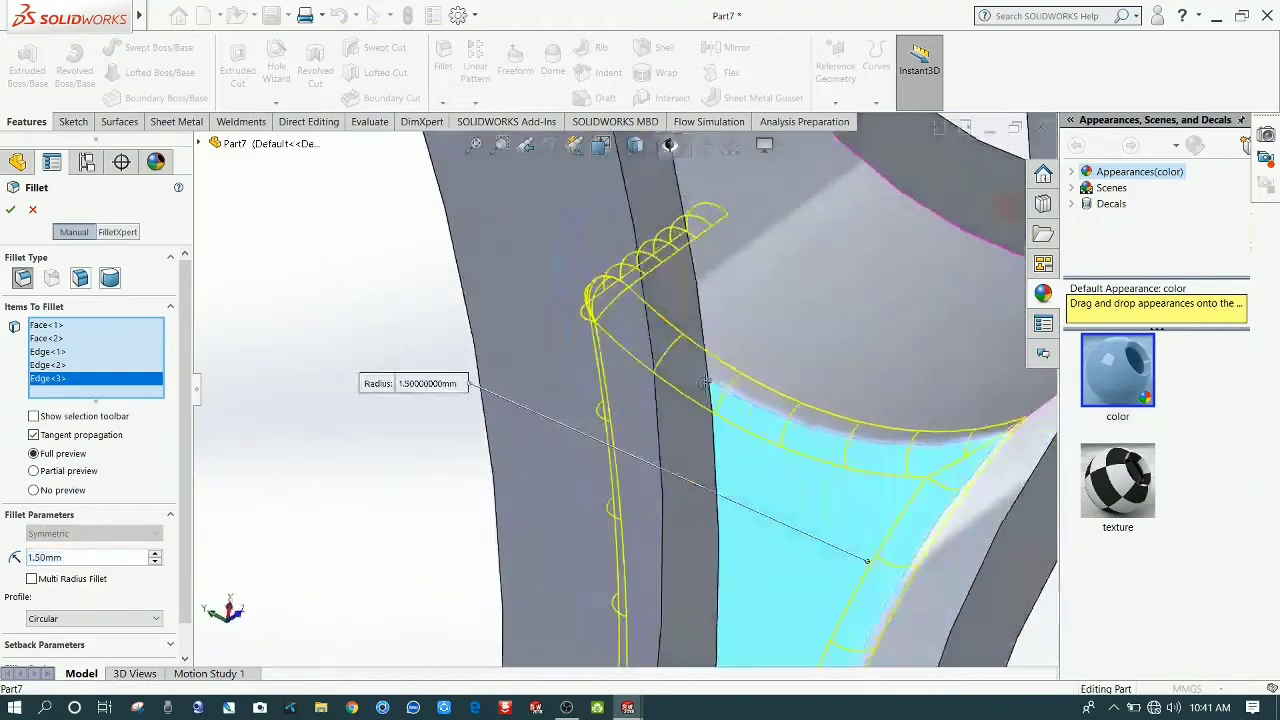
scroll(870, 397, down, 2)
scroll(866, 386, up, 2)
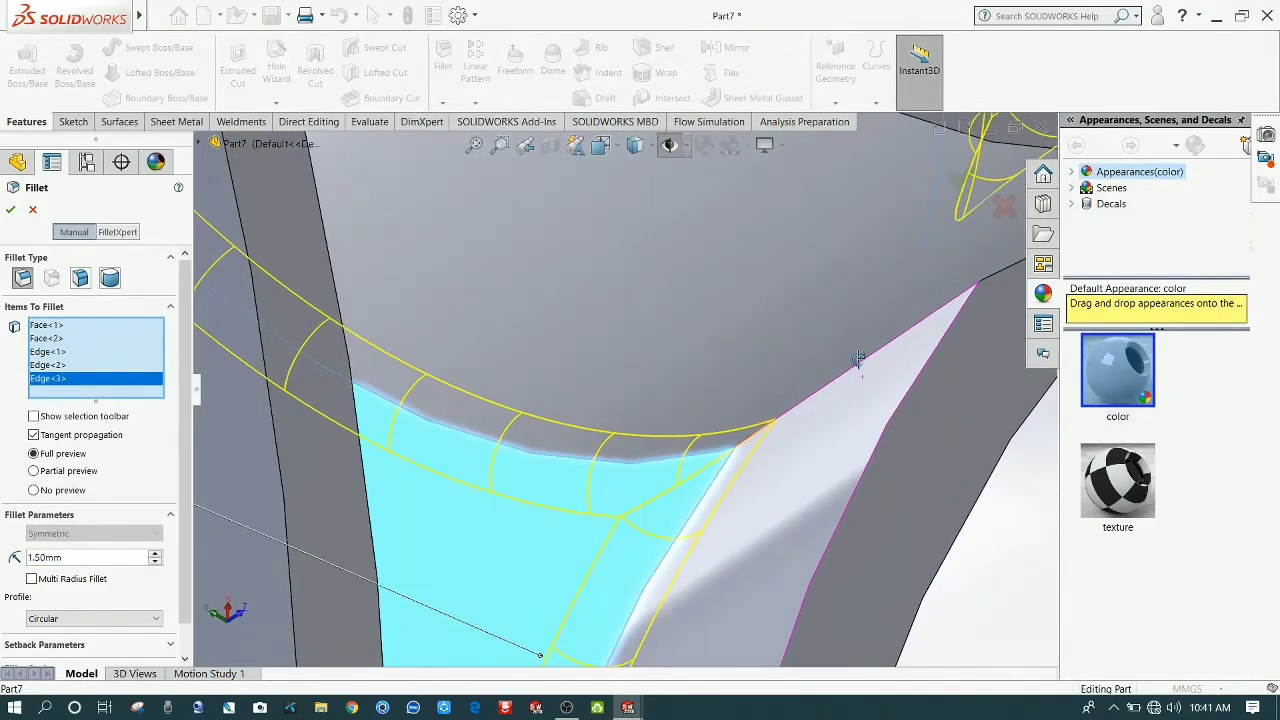
click(866, 368)
Step: Add one ring-side and one boss-side corner edge on the same wall of the shorter pocket to the fillet
scroll(862, 372, up, 3)
middle_drag(848, 340, 722, 499)
scroll(722, 499, up, 3)
scroll(640, 305, down, 5)
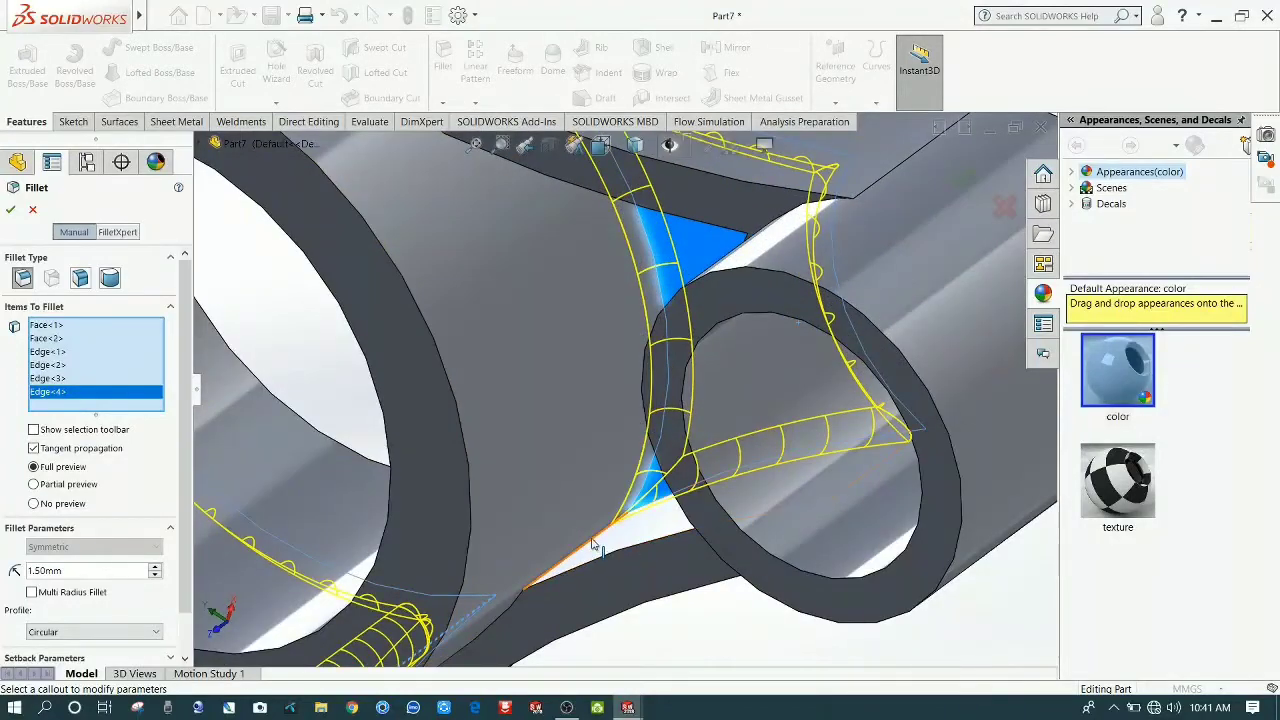
click(592, 541)
middle_drag(609, 542, 723, 478)
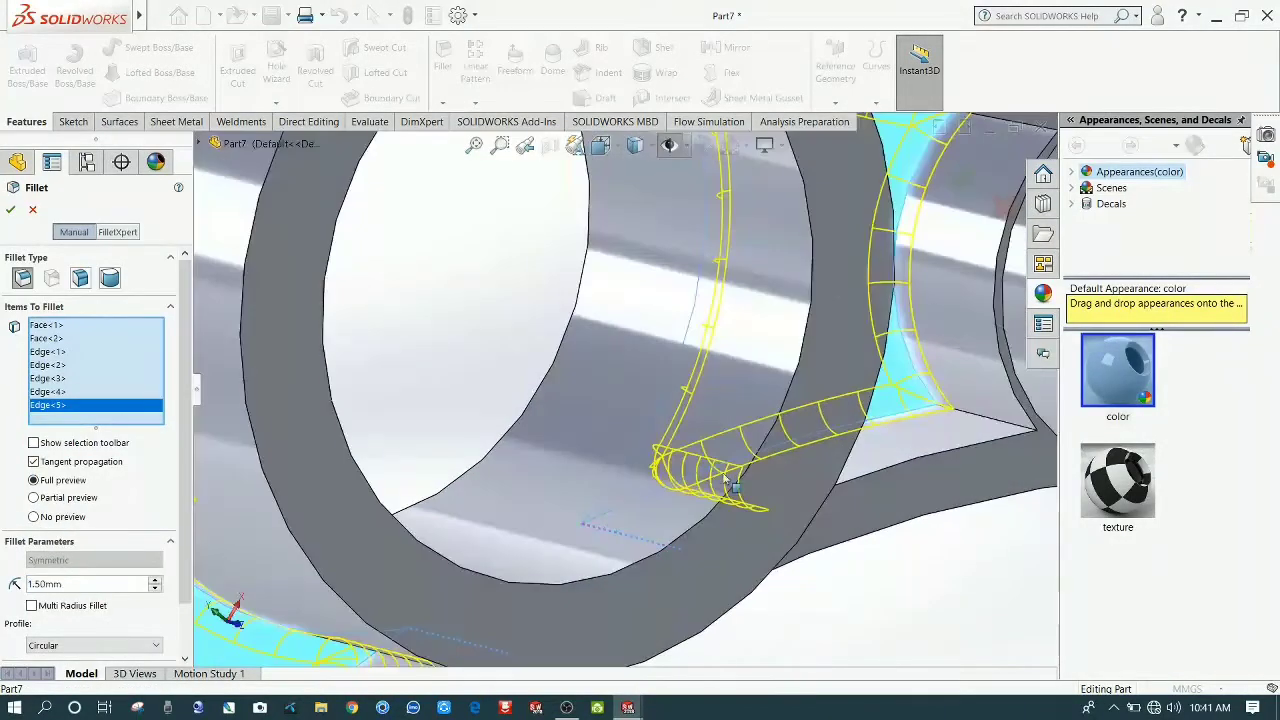
click(979, 422)
Step: Add the shorter pocket's two remaining corner edges to the selection and complete the 1.5 mm fillet
middle_drag(951, 420, 808, 289)
scroll(925, 315, up, 3)
scroll(808, 286, down, 4)
middle_drag(649, 326, 671, 357)
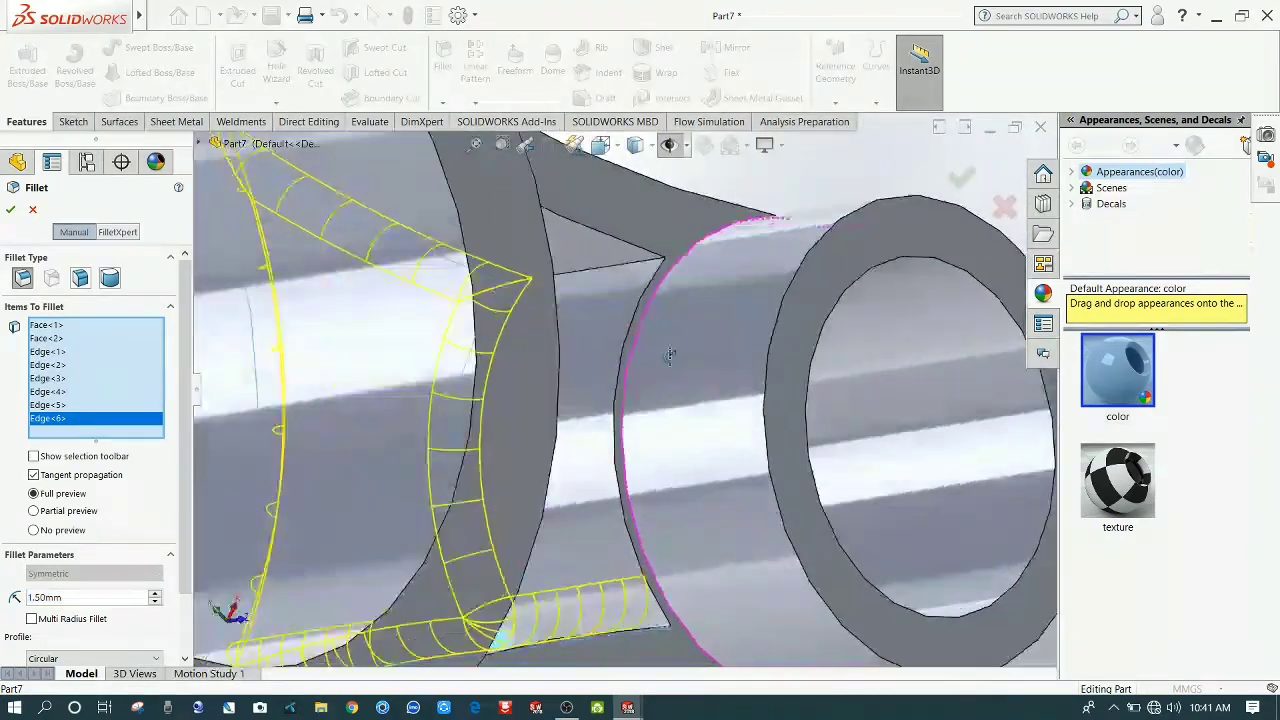
click(618, 268)
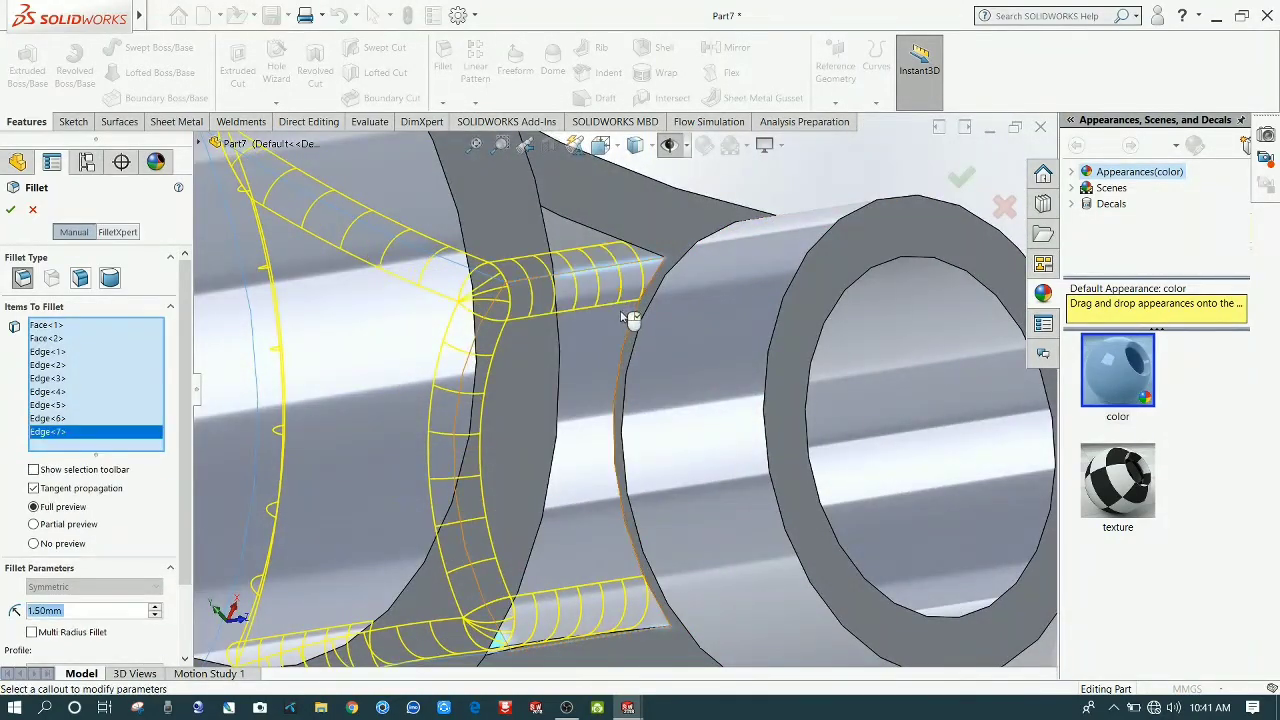
middle_drag(620, 300, 478, 245)
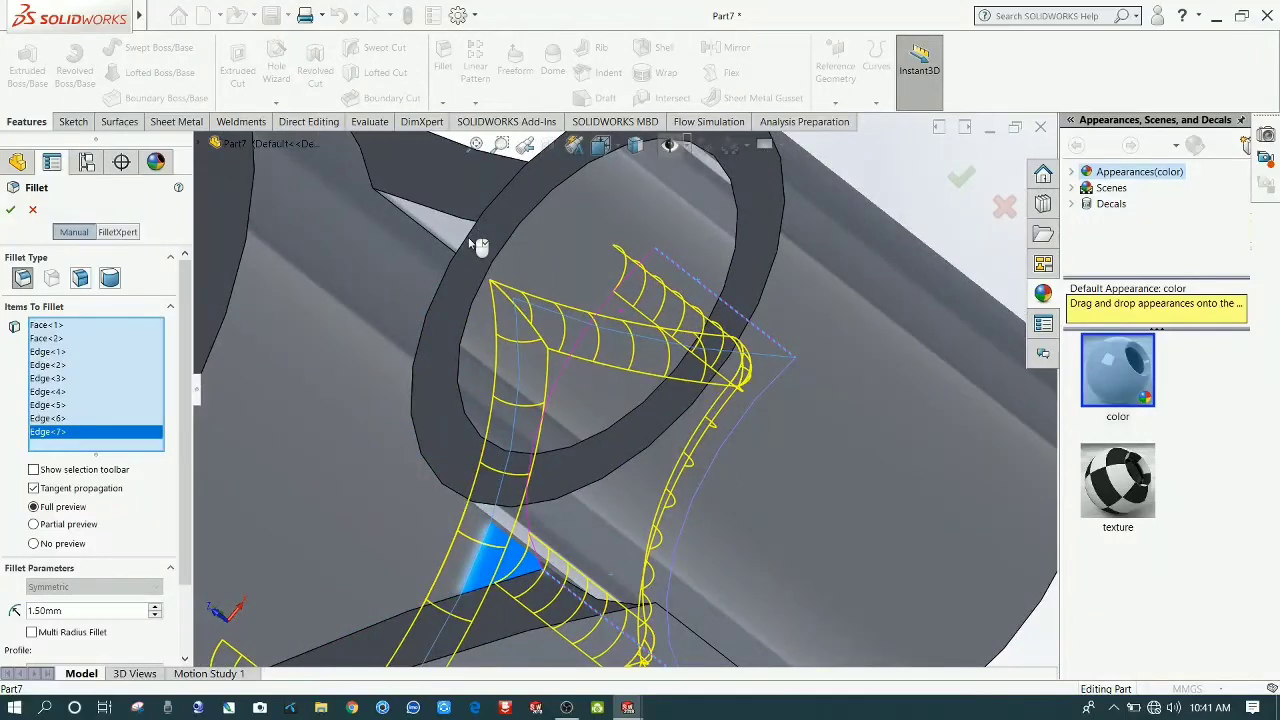
scroll(420, 247, down, 3)
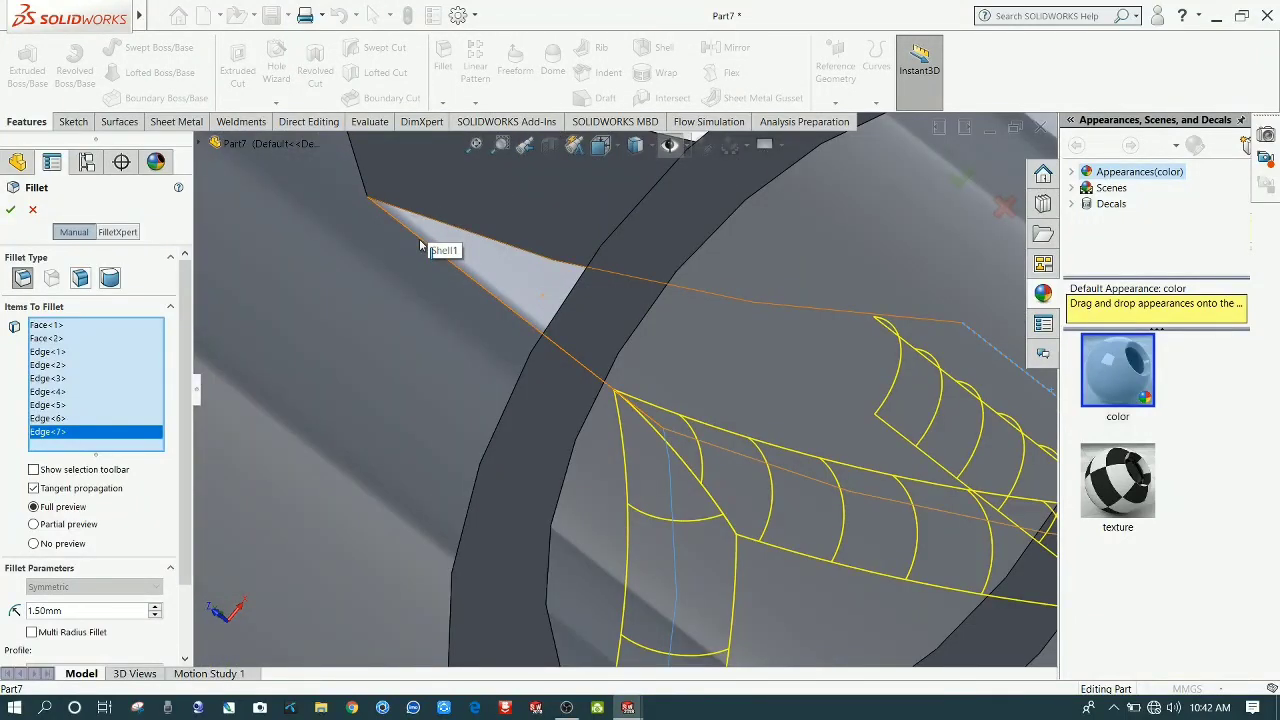
click(420, 247)
scroll(537, 444, up, 5)
middle_drag(537, 444, 578, 466)
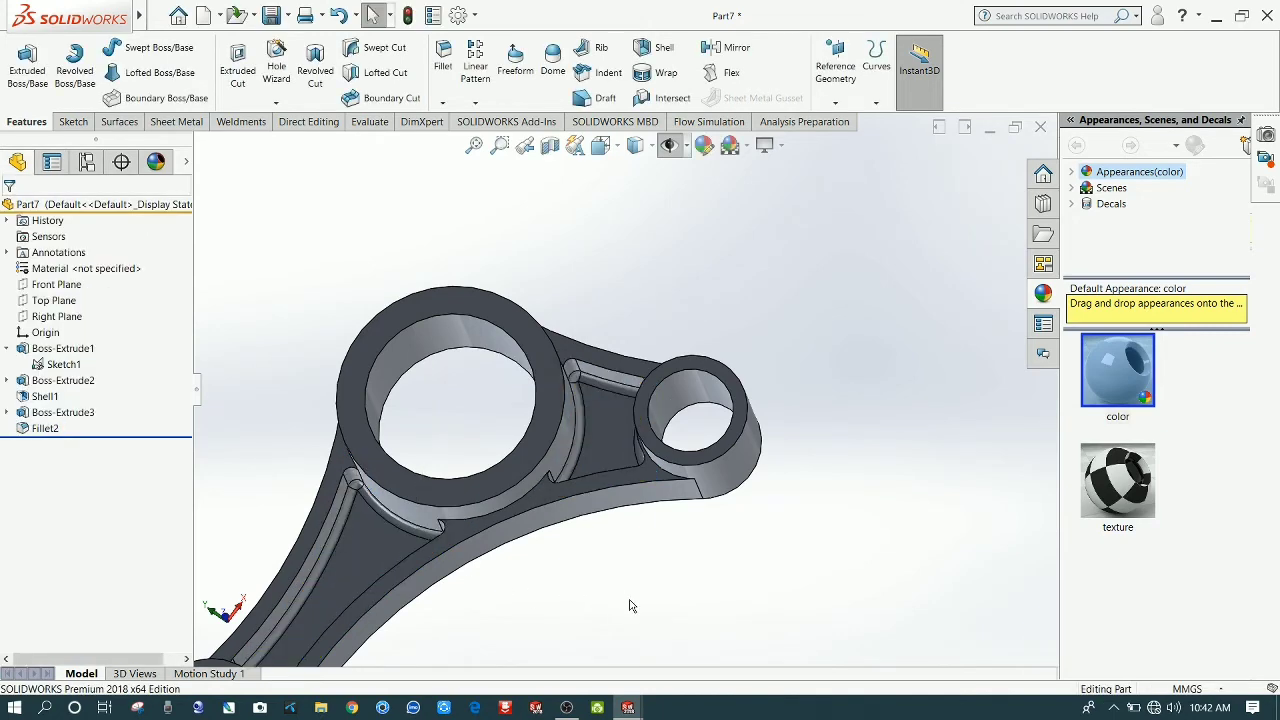
Step: Start another 1.5 mm fillet on the central ring's outer edge at the web rim and the shorter arm's small boss edge
scroll(629, 600, up, 2)
middle_drag(570, 524, 548, 373)
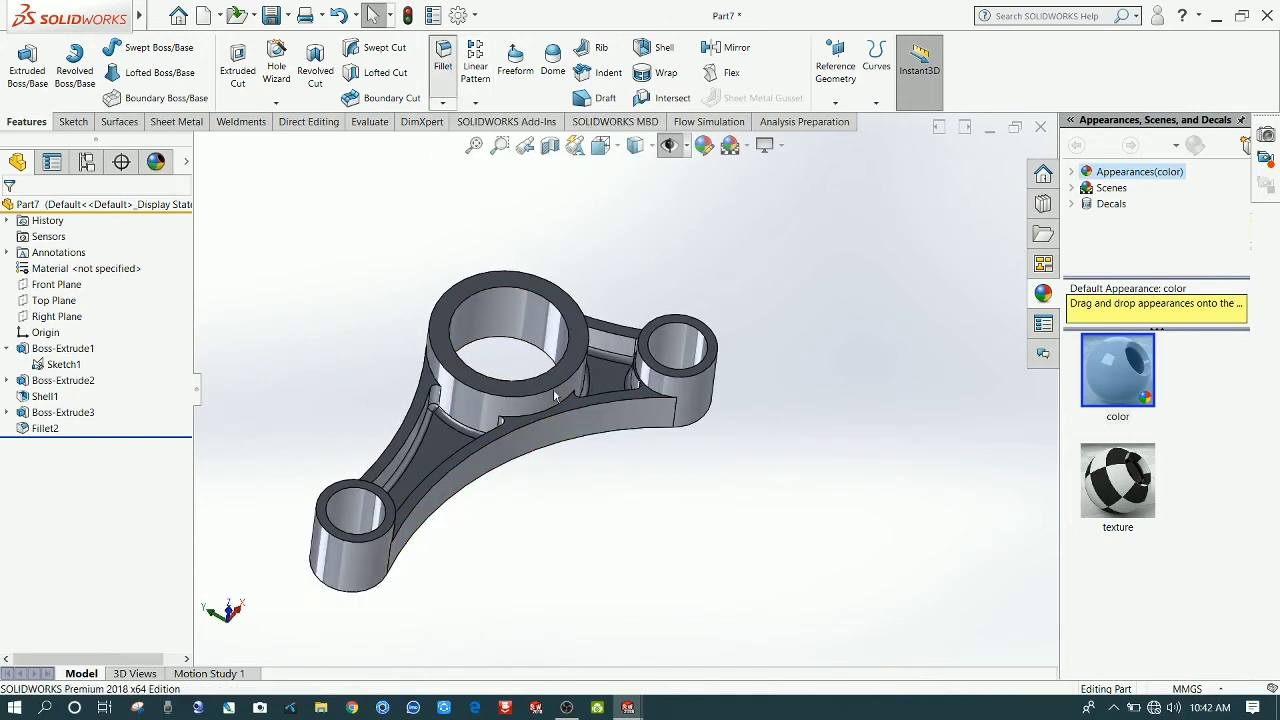
scroll(555, 397, down, 2)
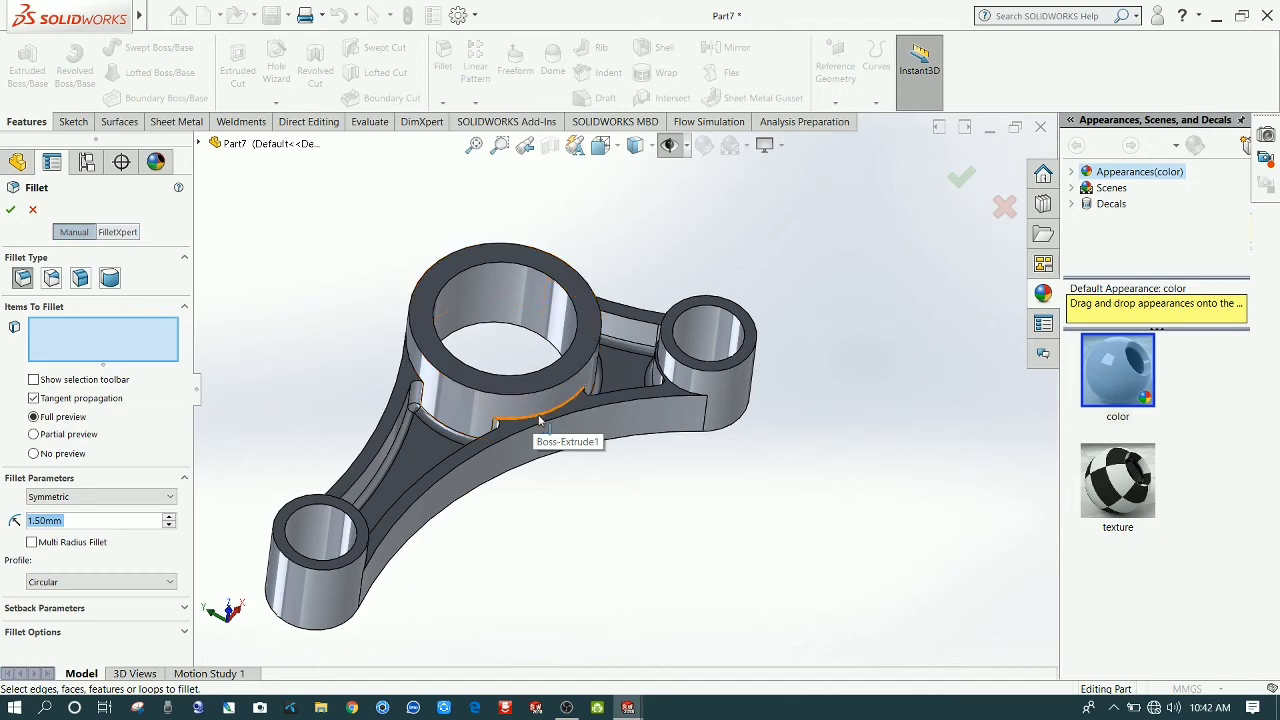
click(540, 419)
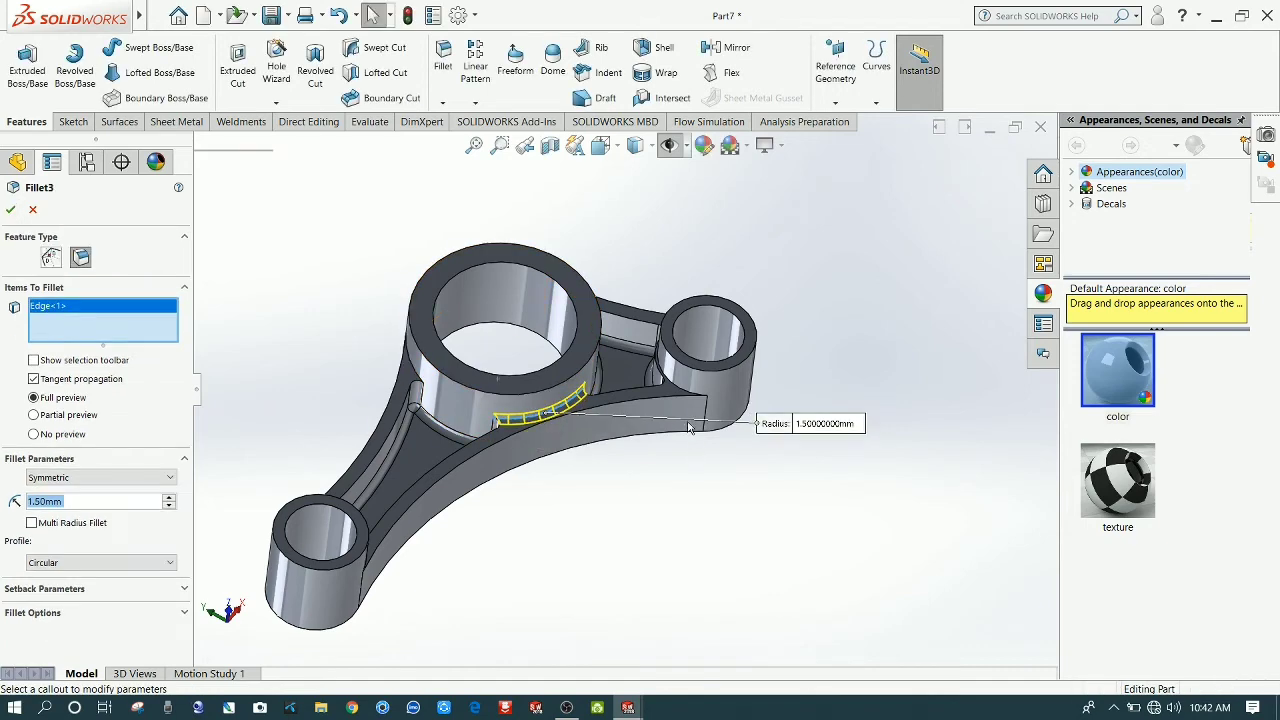
scroll(655, 405, down, 4)
click(645, 408)
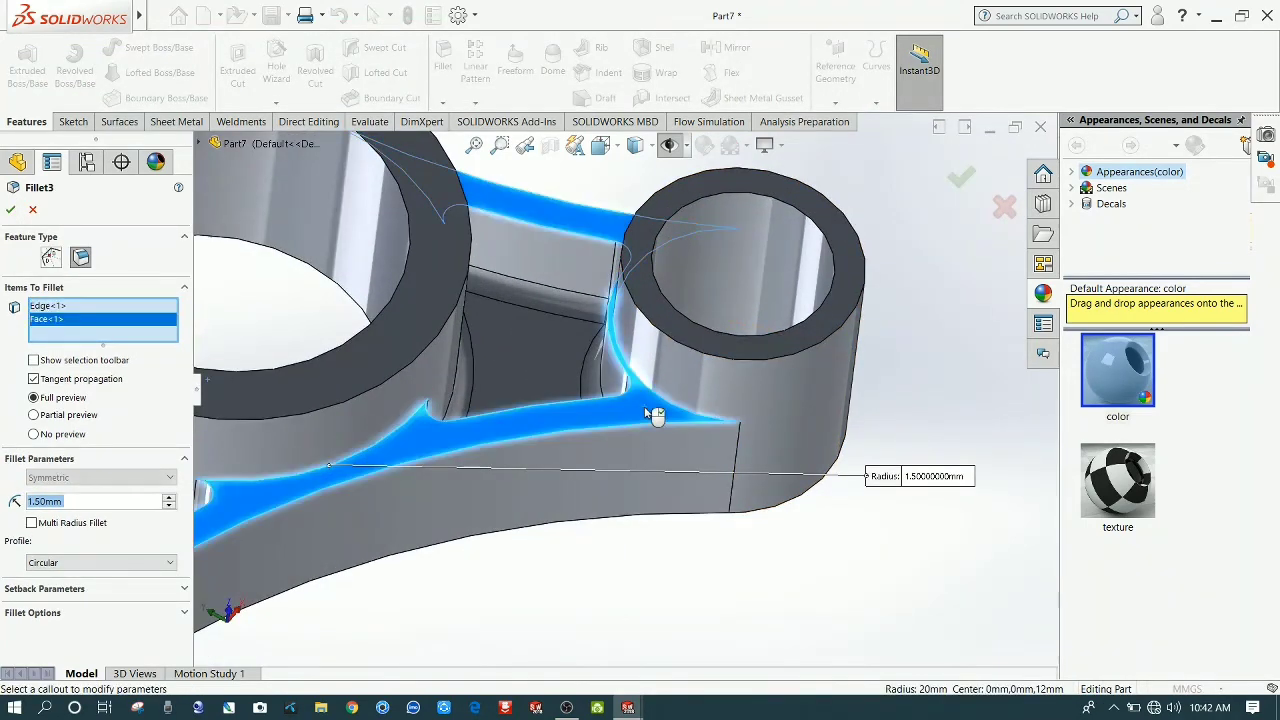
click(648, 412)
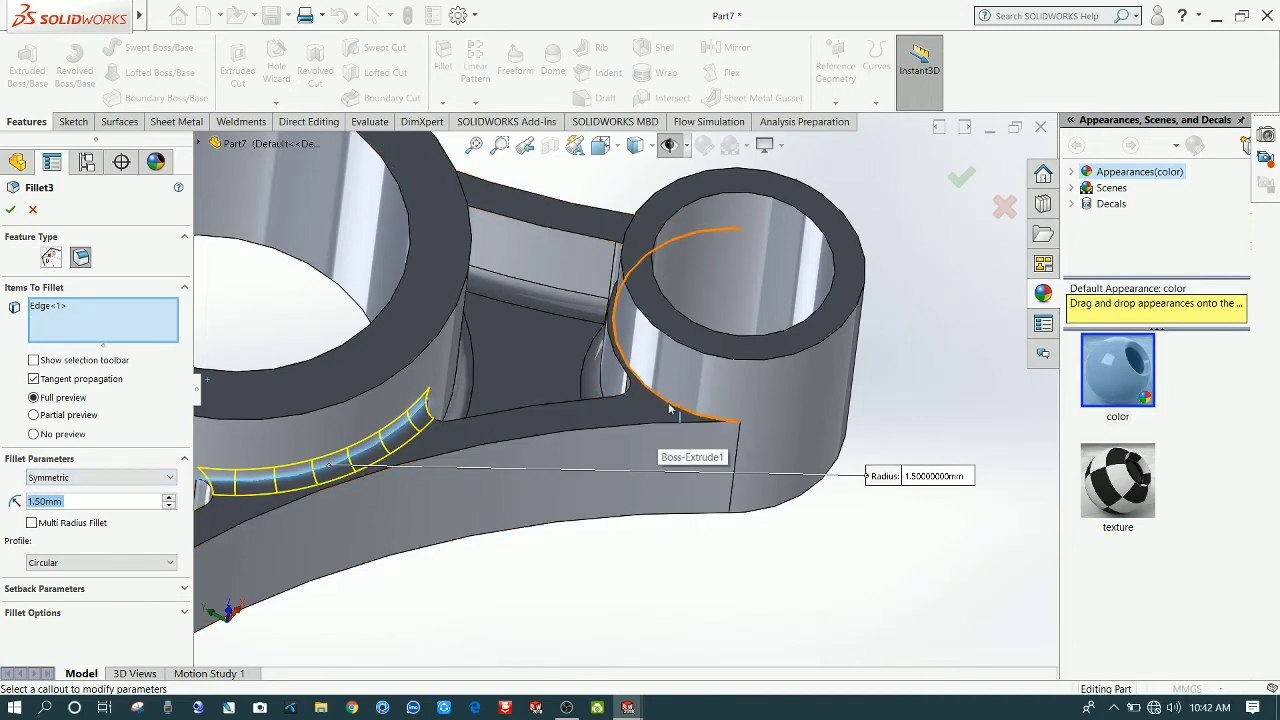
click(660, 410)
scroll(450, 470, up, 3)
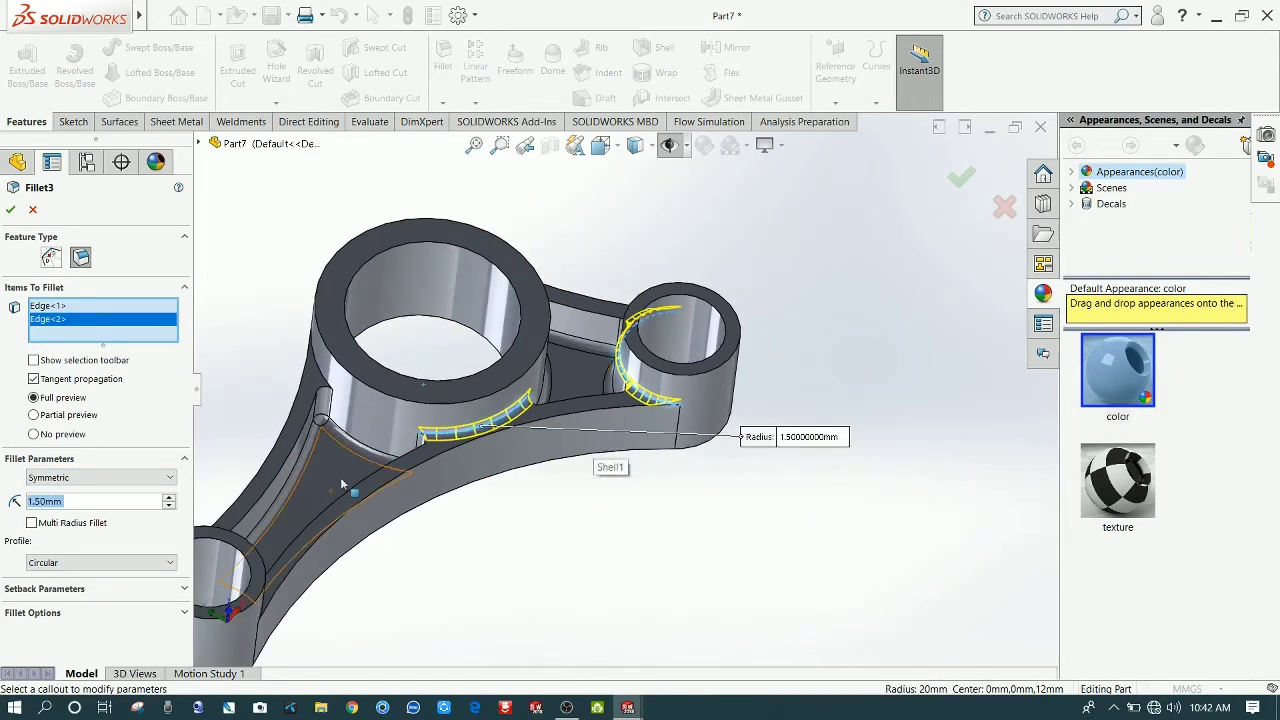
Step: Add the central ring's two other web-rim edges and the longer arm's small boss edge, and complete the 1.5 mm fillet
middle_drag(341, 484, 400, 466)
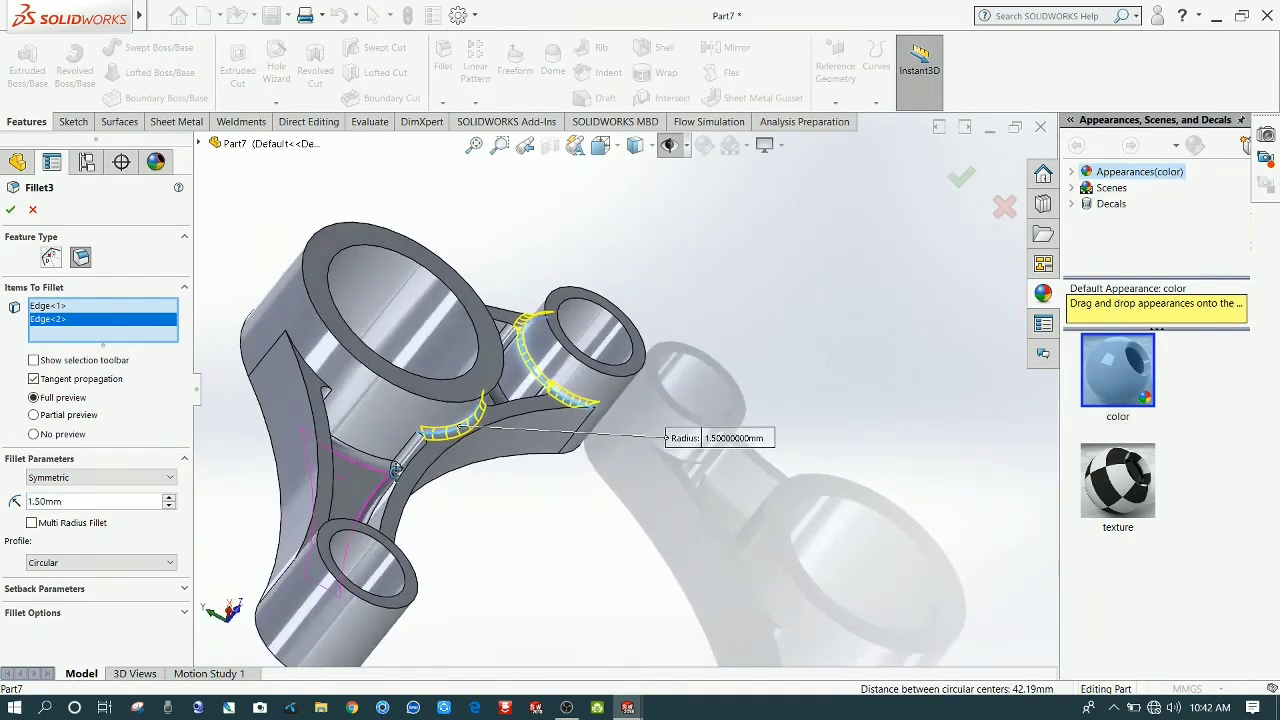
click(316, 372)
middle_drag(316, 372, 280, 640)
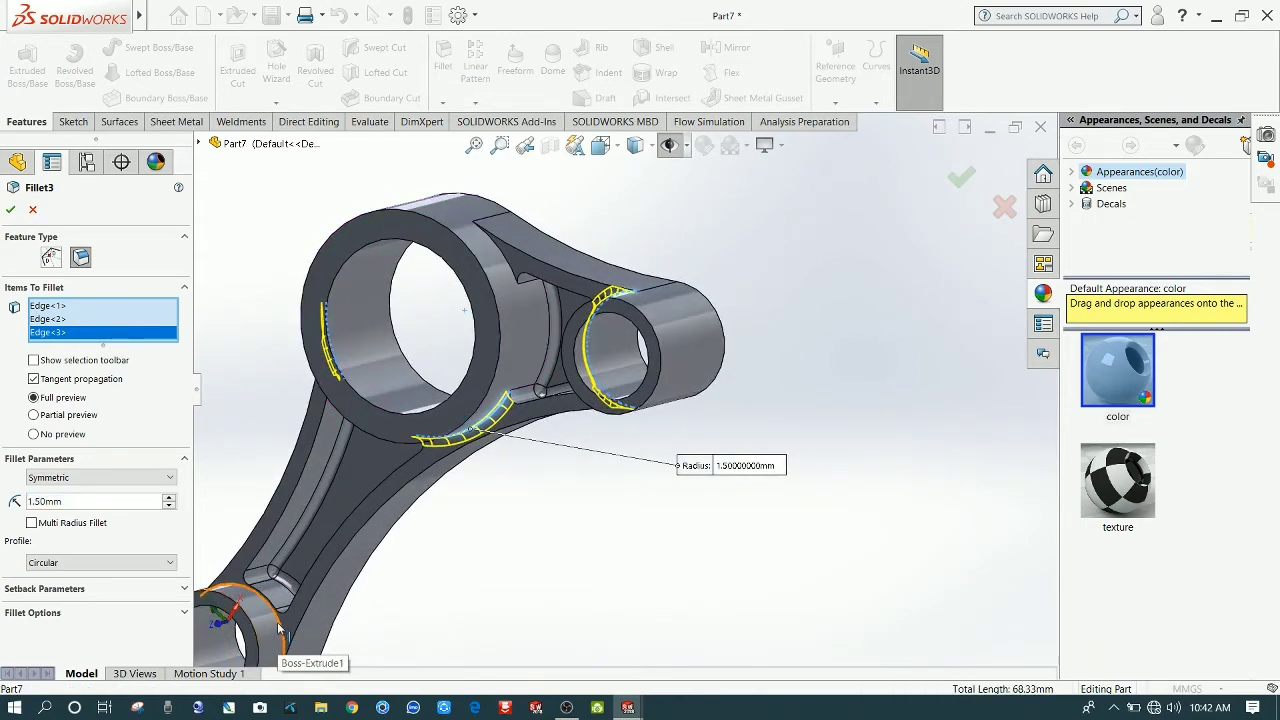
click(281, 627)
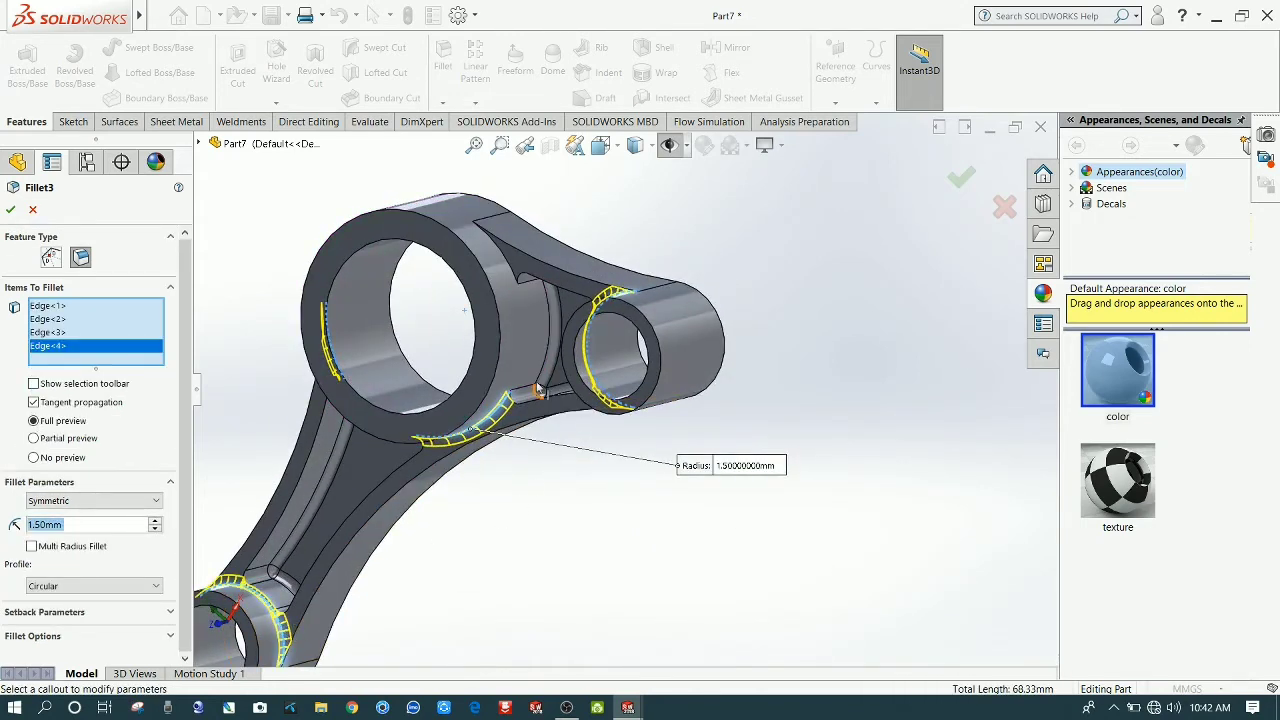
click(514, 282)
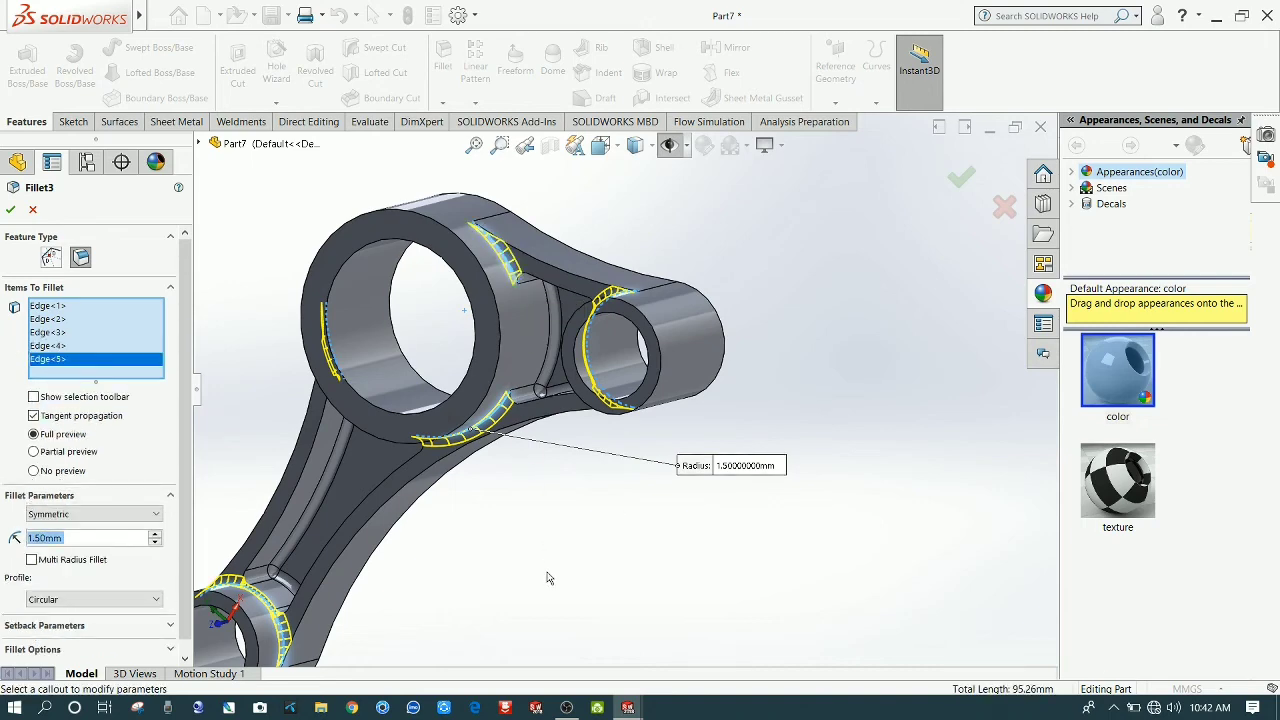
key(f)
middle_drag(546, 491, 578, 527)
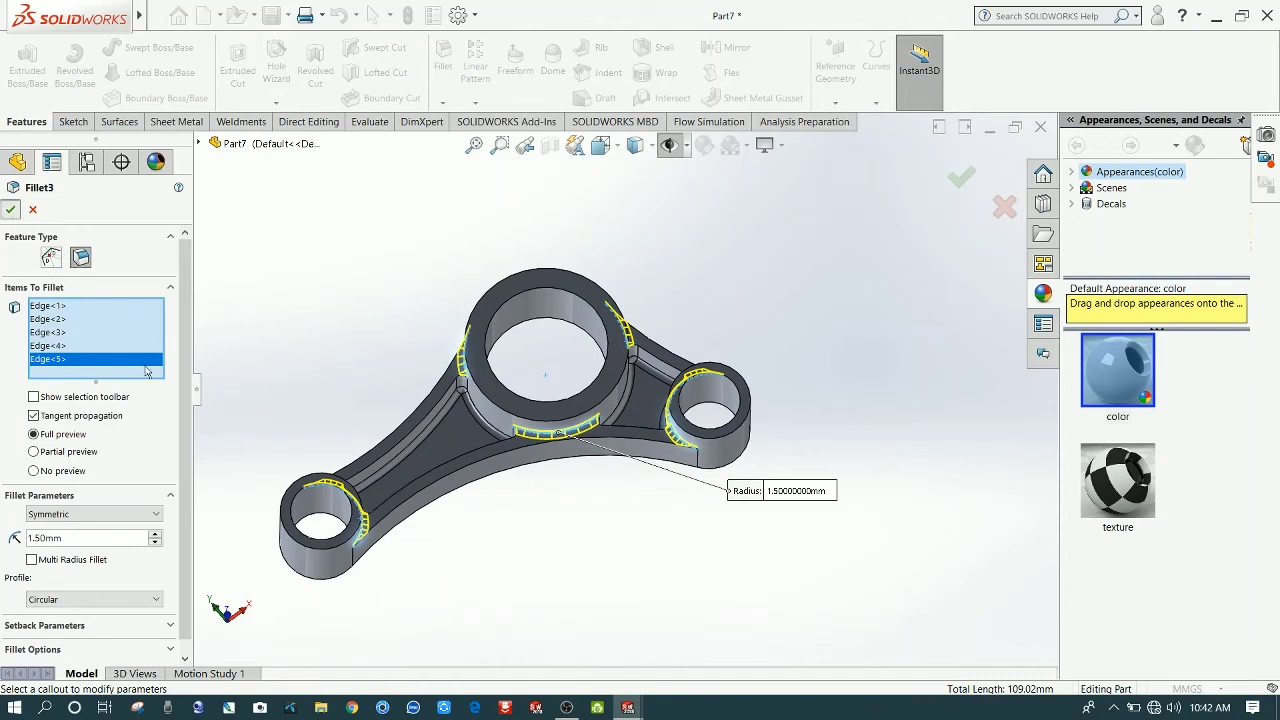
mouse_move(475, 542)
middle_down()
mouse_move(490, 531)
mouse_move(470, 537)
middle_up()
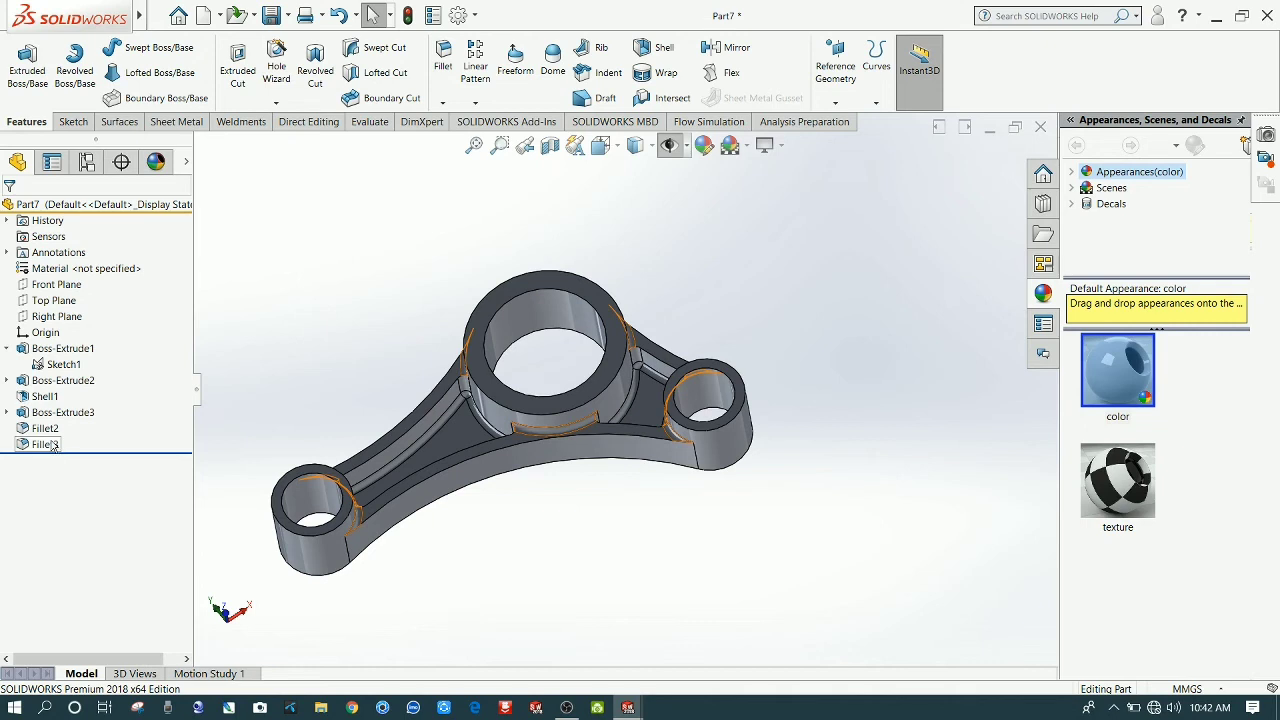
Step: Apply a red color appearance to both fillet features
click(45, 444)
ctrl+click(45, 428)
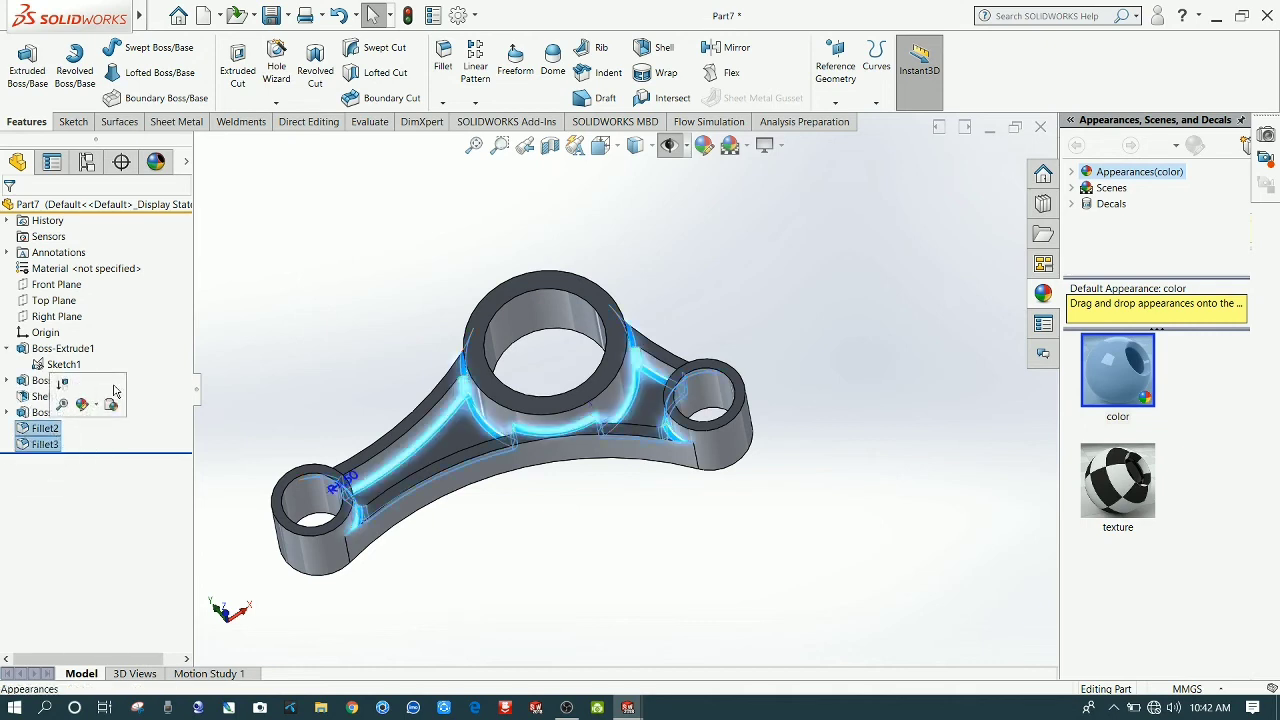
click(83, 407)
click(106, 442)
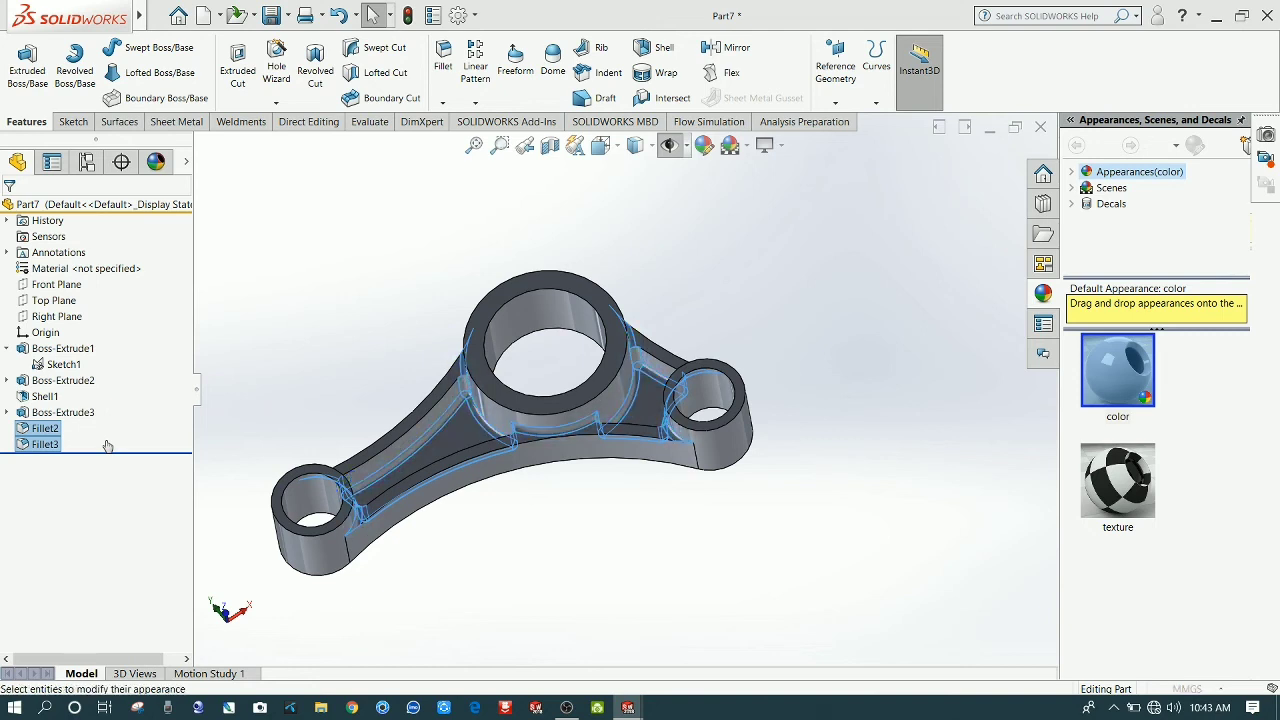
click(57, 561)
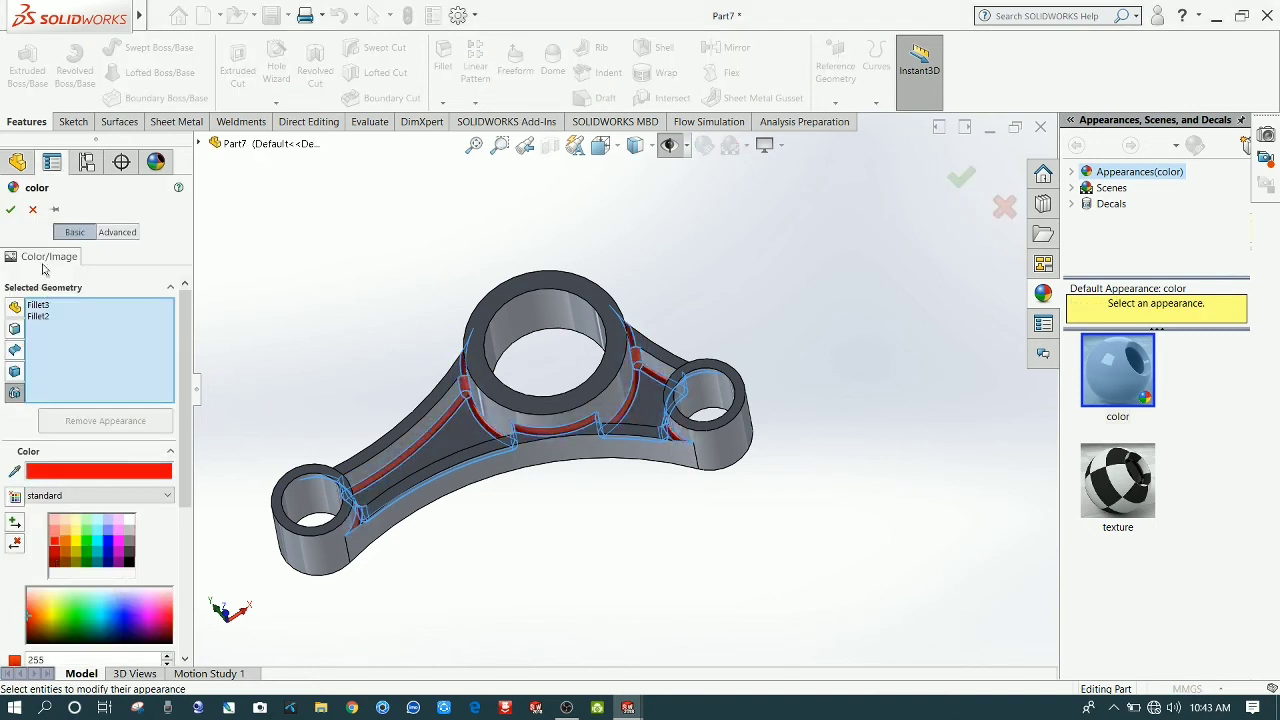
click(12, 209)
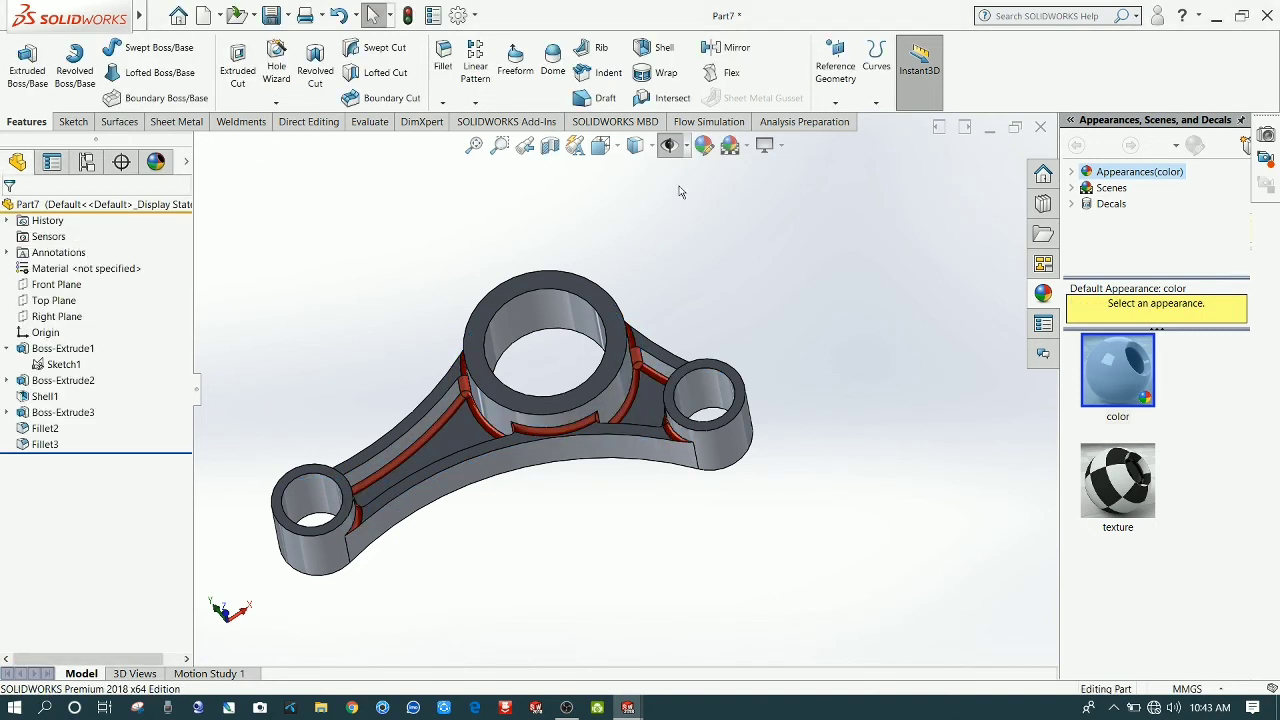
Step: Apply a yellow color appearance to the whole part
click(705, 146)
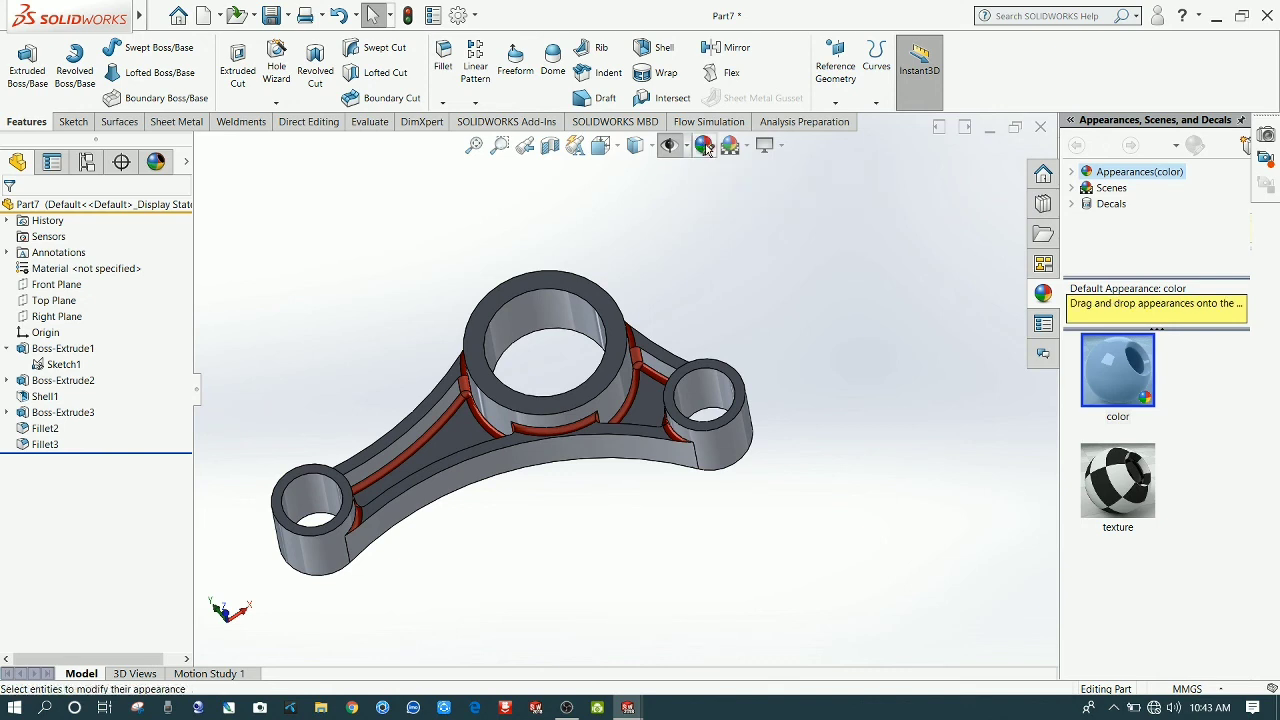
click(705, 146)
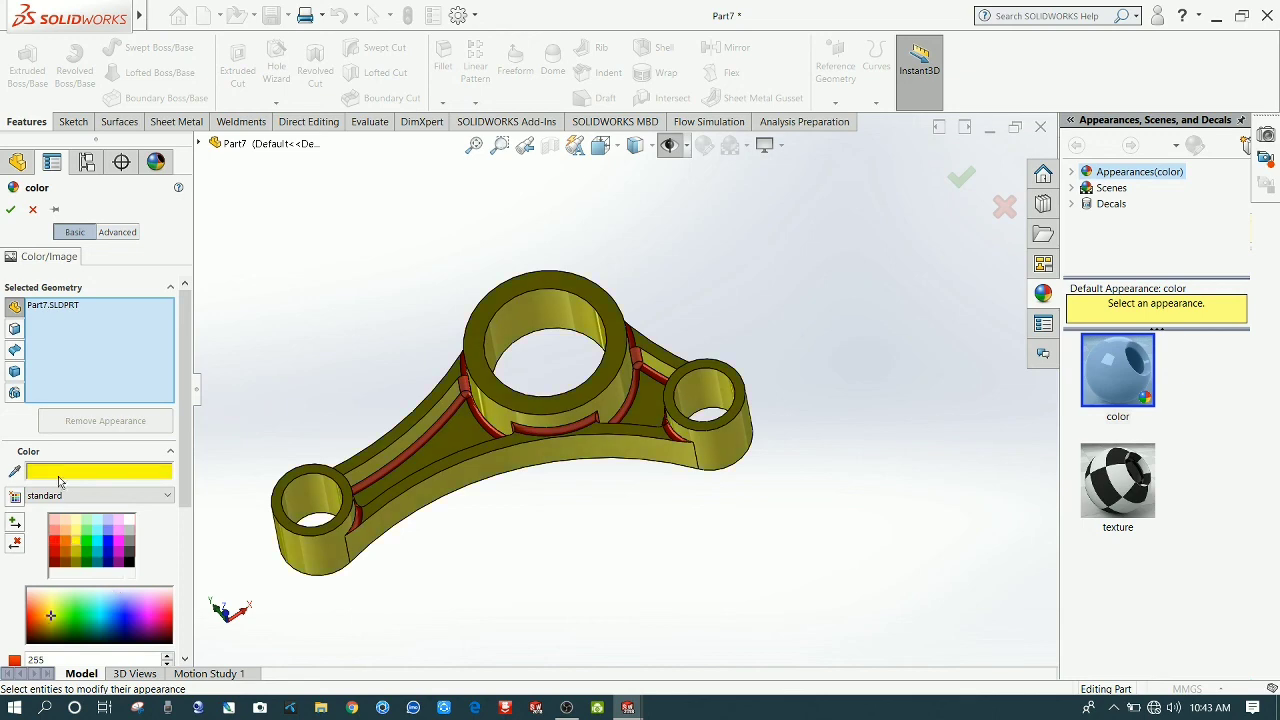
click(11, 209)
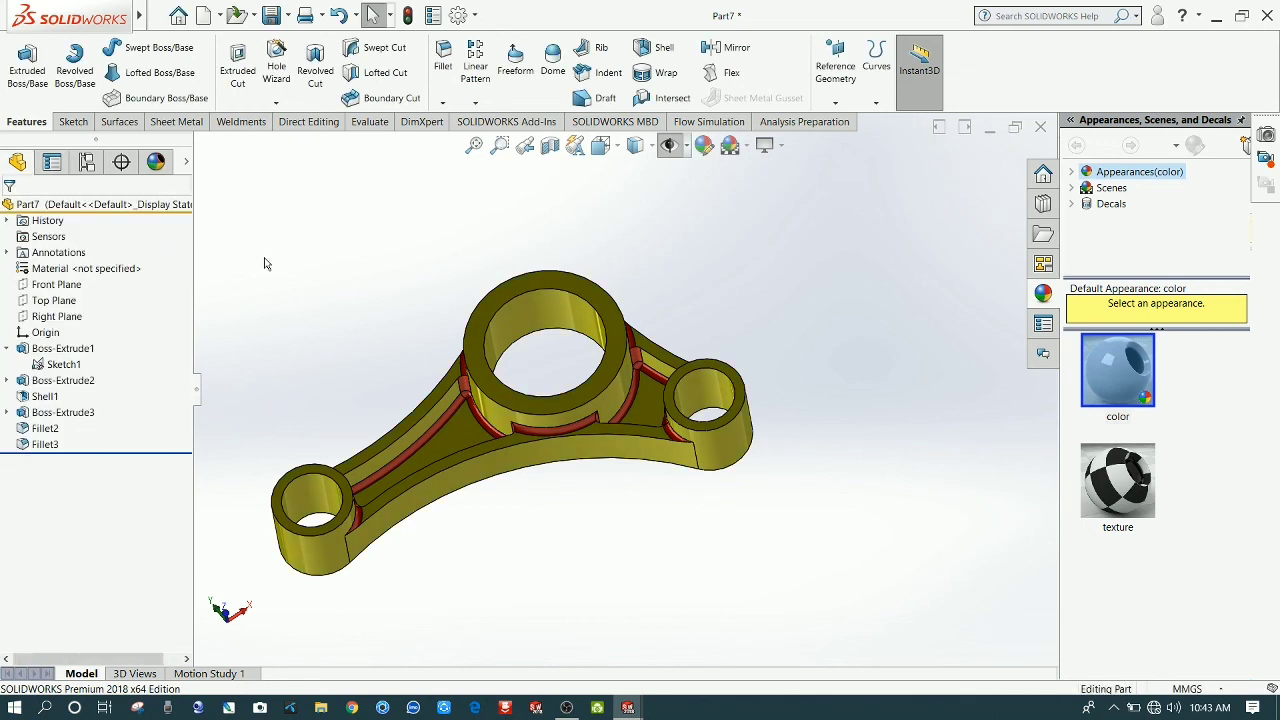
Step: Apply a different scene that gives the model a plain white background without a floor reflection
middle_drag(297, 313, 519, 647)
scroll(519, 647, up, 3)
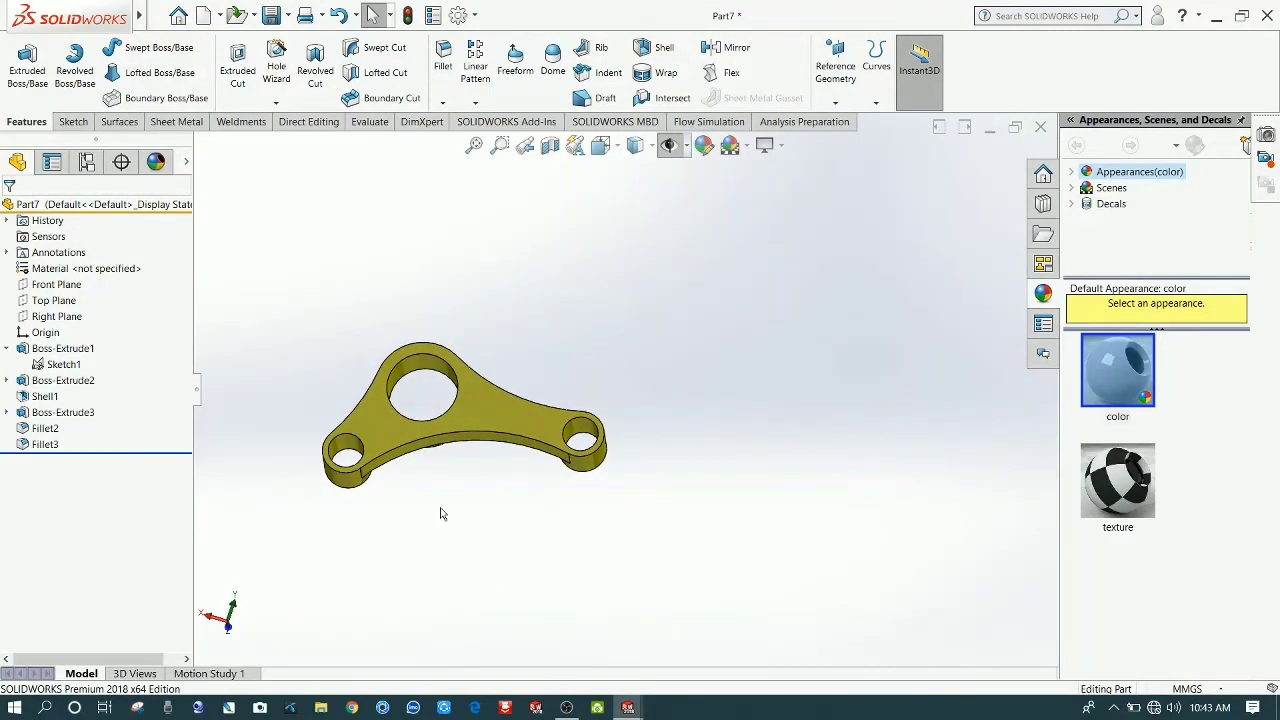
middle_drag(440, 514, 449, 600)
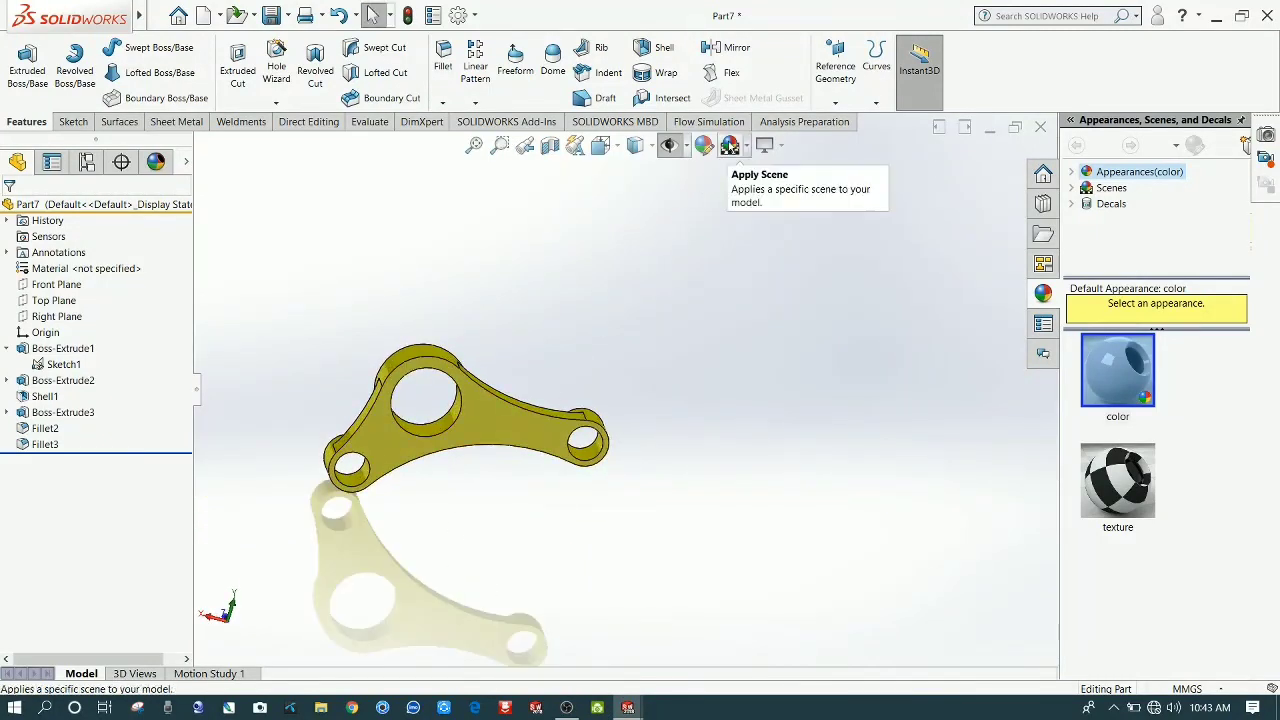
click(733, 150)
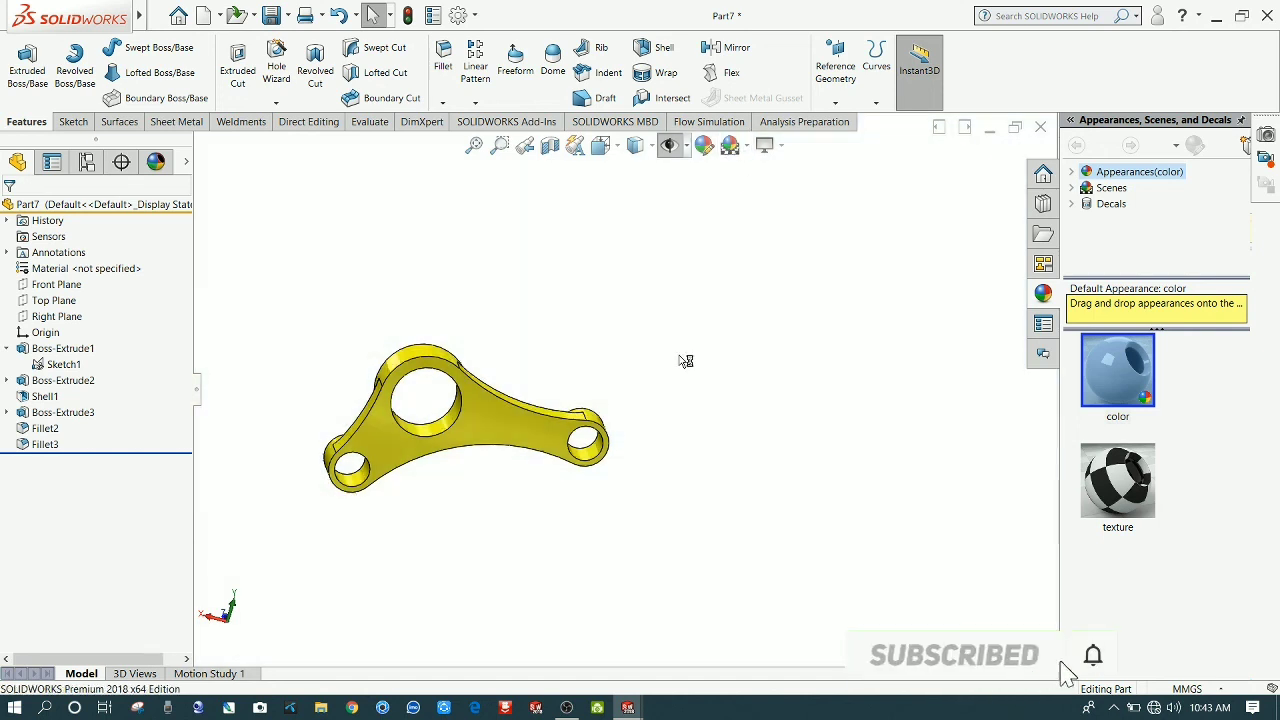
middle_drag(590, 620, 348, 551)
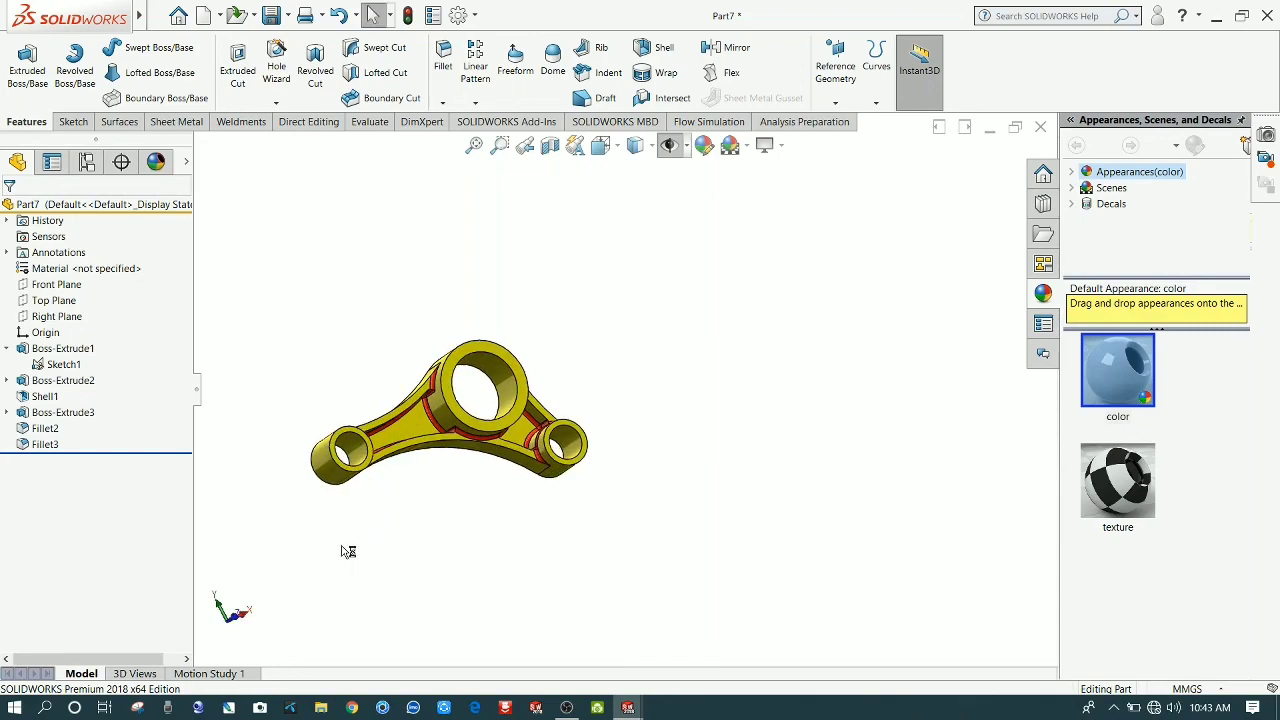